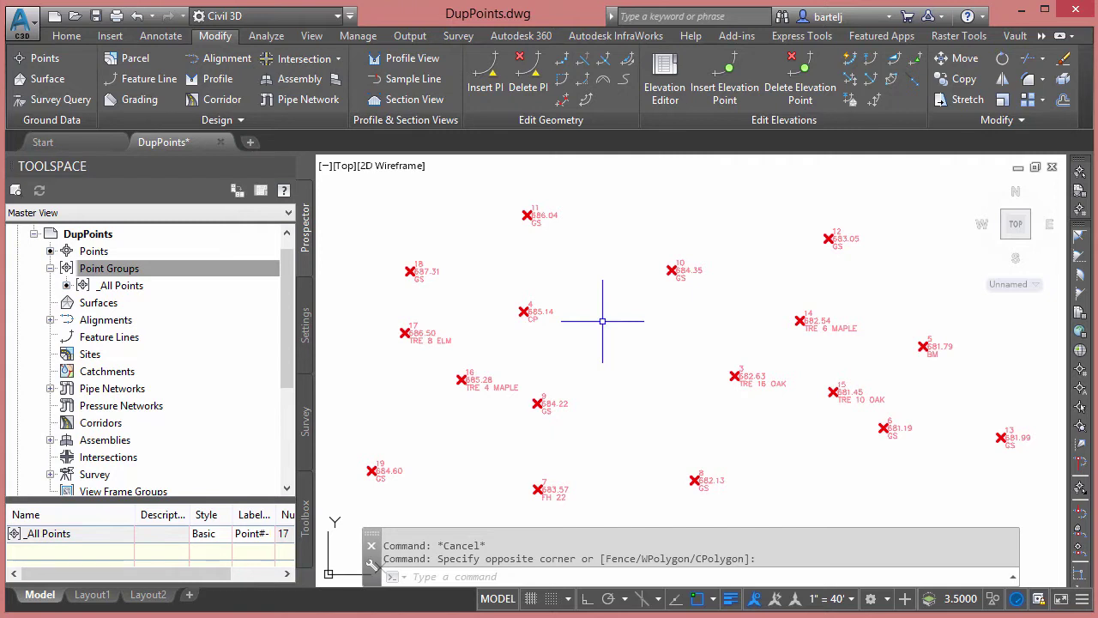
Show the point reports available under the Toolbox's Miscellaneous Utilities.
click(304, 513)
click(18, 249)
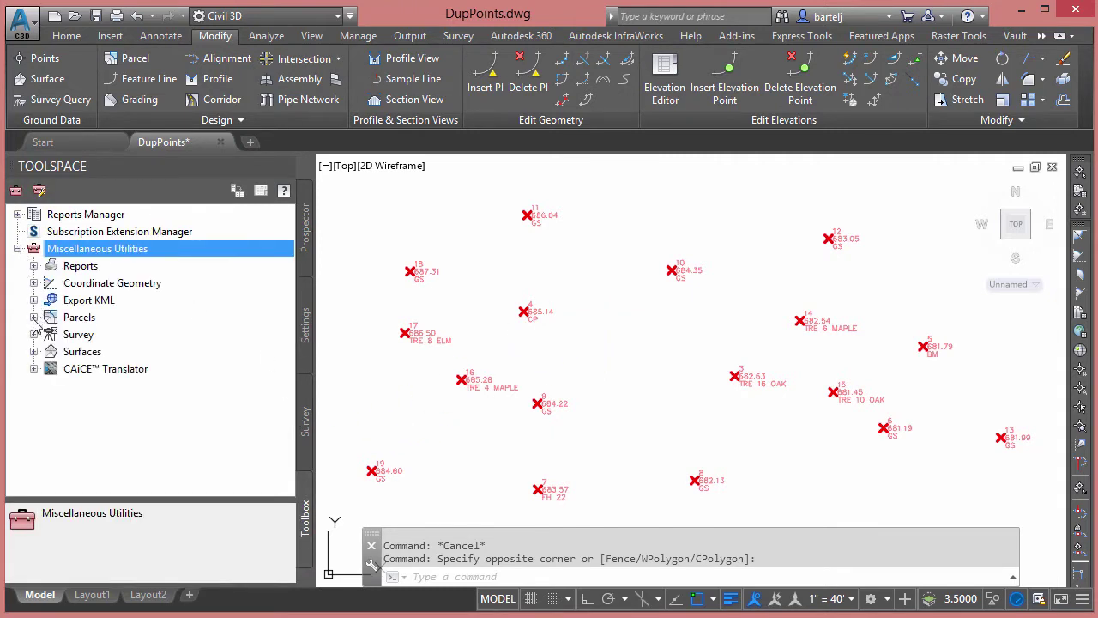
click(33, 266)
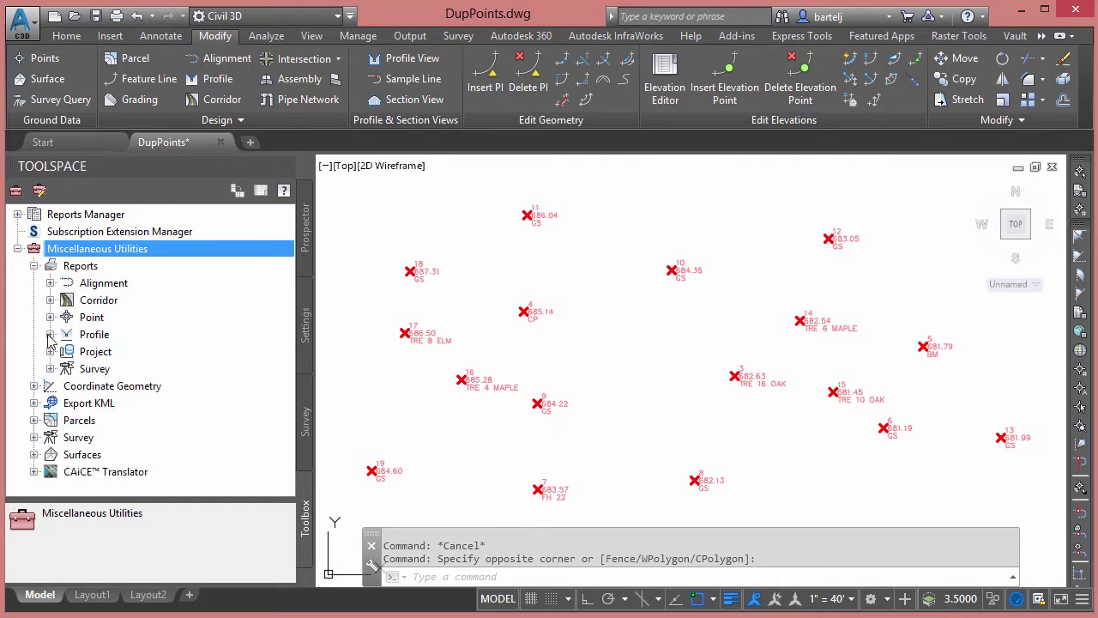
click(51, 317)
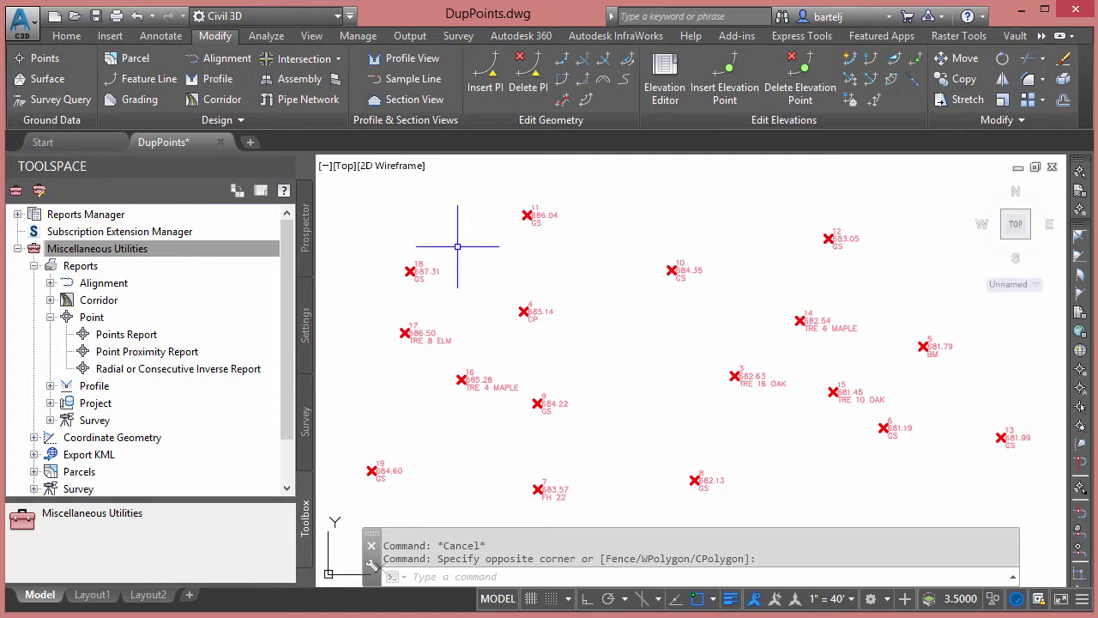
Start a points import from file and add Detail.txt from the Tuesday folder as the source file.
click(110, 36)
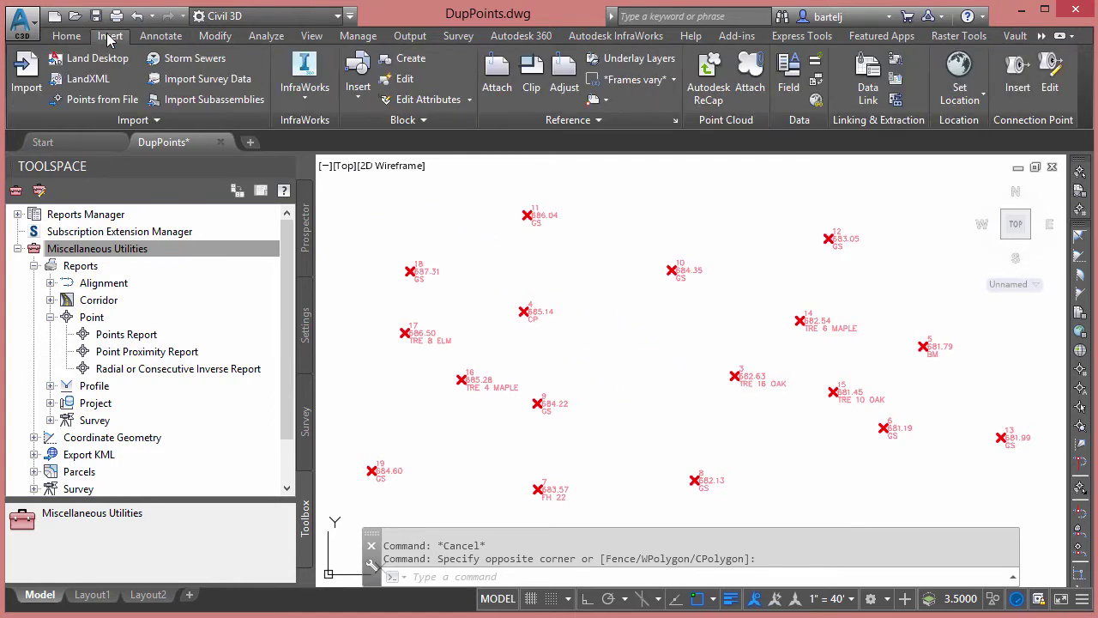
click(105, 99)
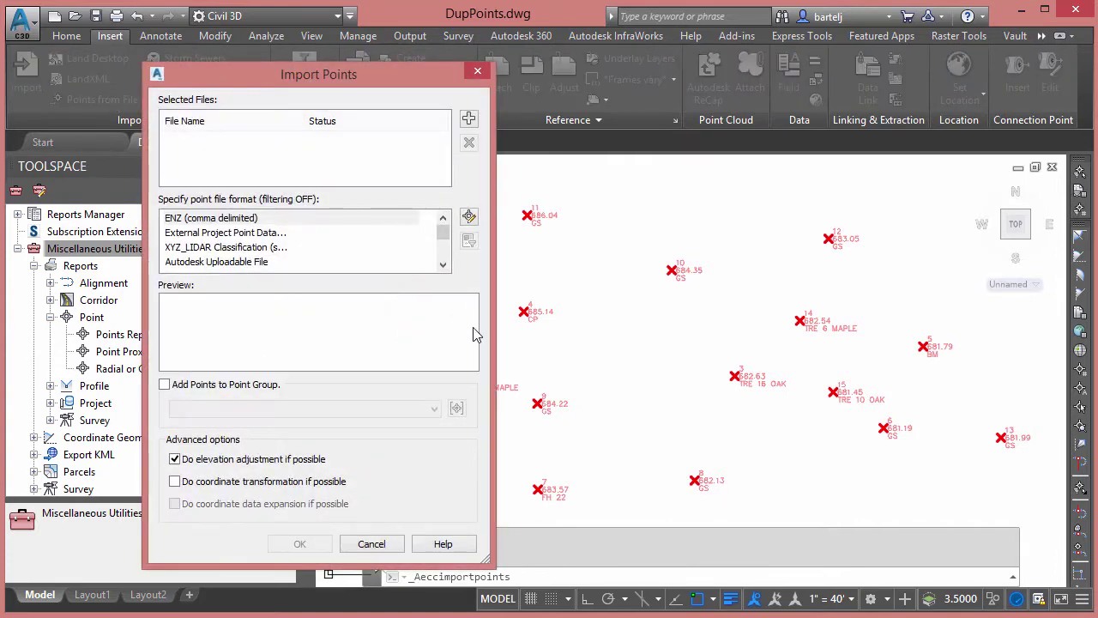
click(469, 121)
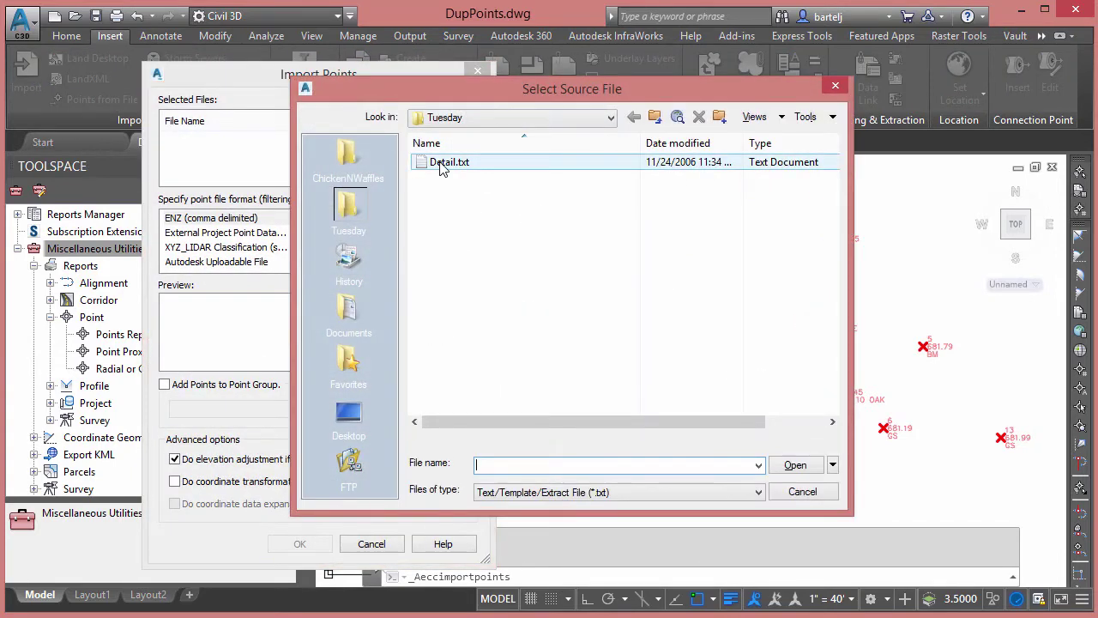
click(442, 168)
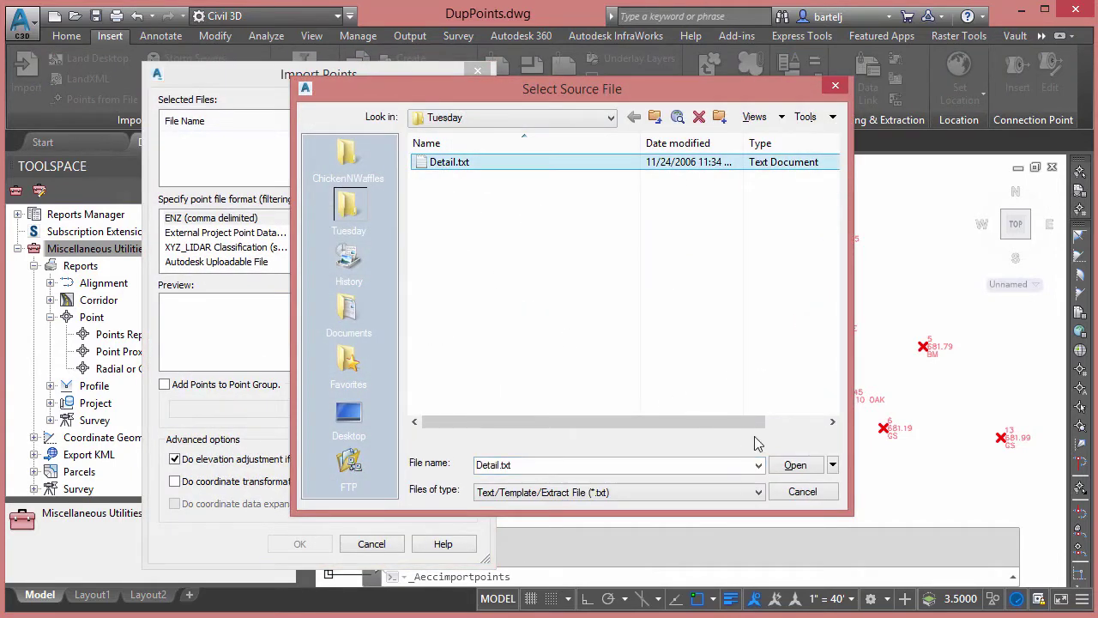
click(794, 464)
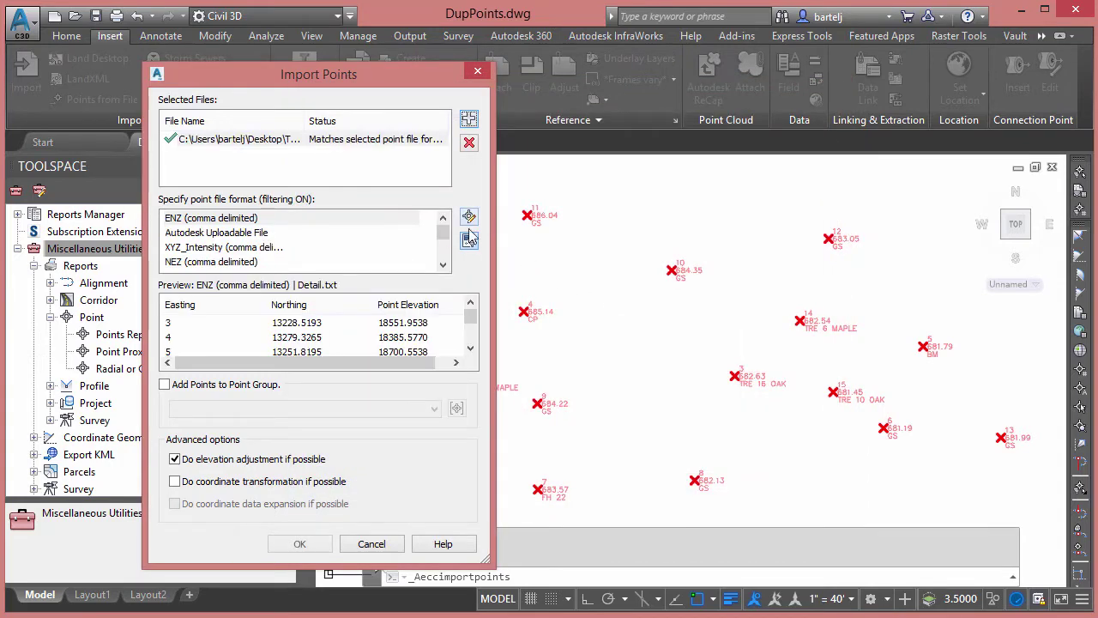
Import the points in PNEZD (comma delimited) format, resolving all duplicate point numbers with the next point number.
scroll(443, 237, down, 2)
click(245, 262)
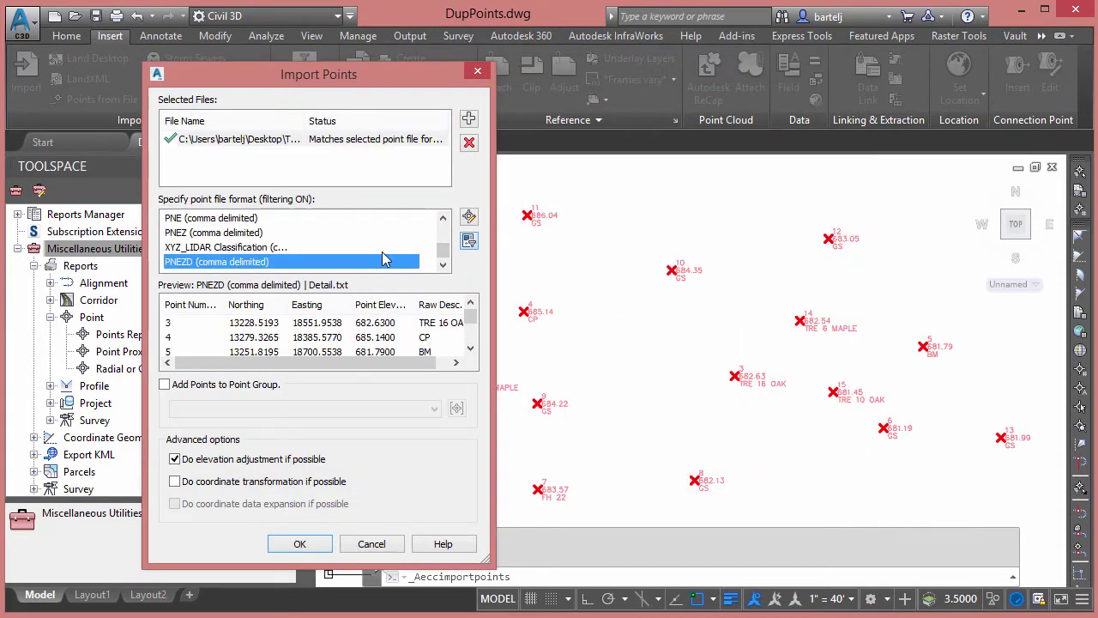
click(300, 543)
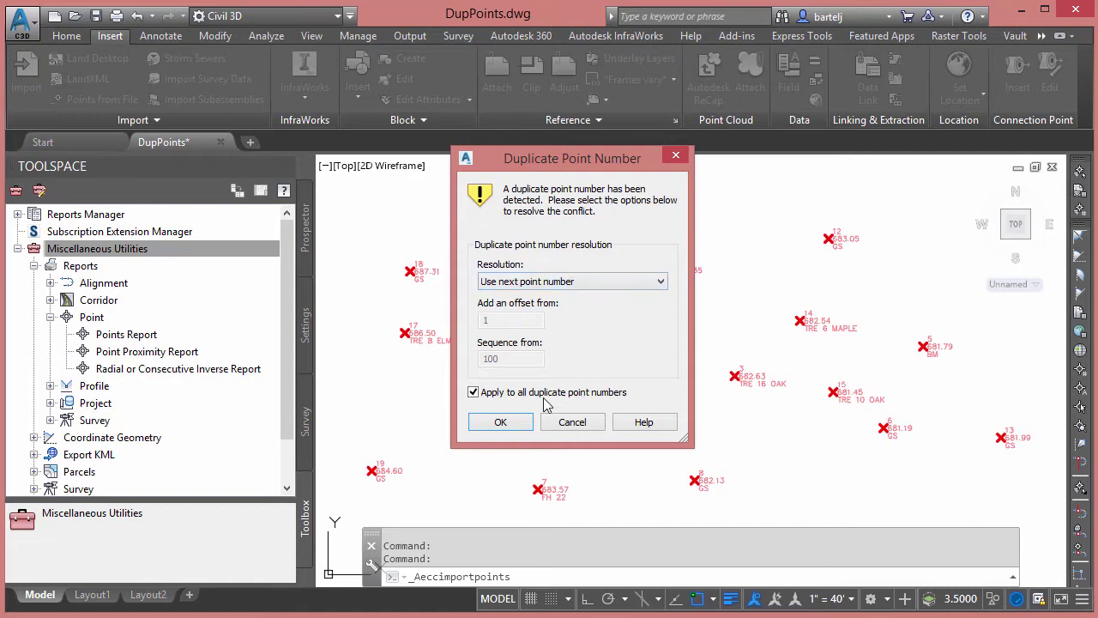
click(501, 424)
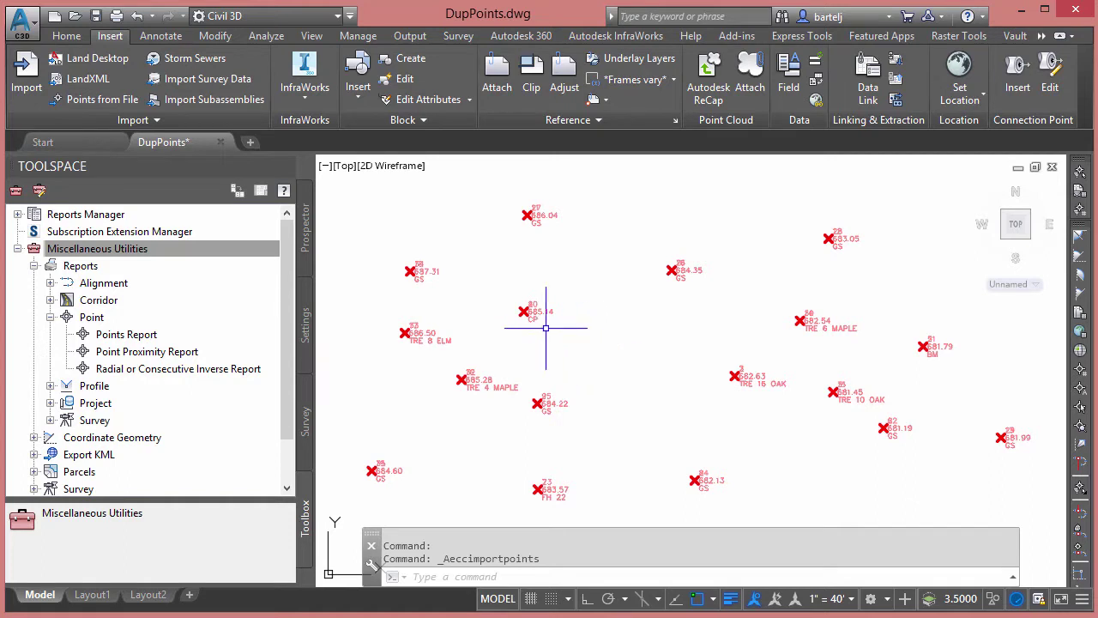
Examine the overlapping point labels, first close up at the CP point and then across the whole drawing.
scroll(524, 314, up, 6)
scroll(527, 329, down, 6)
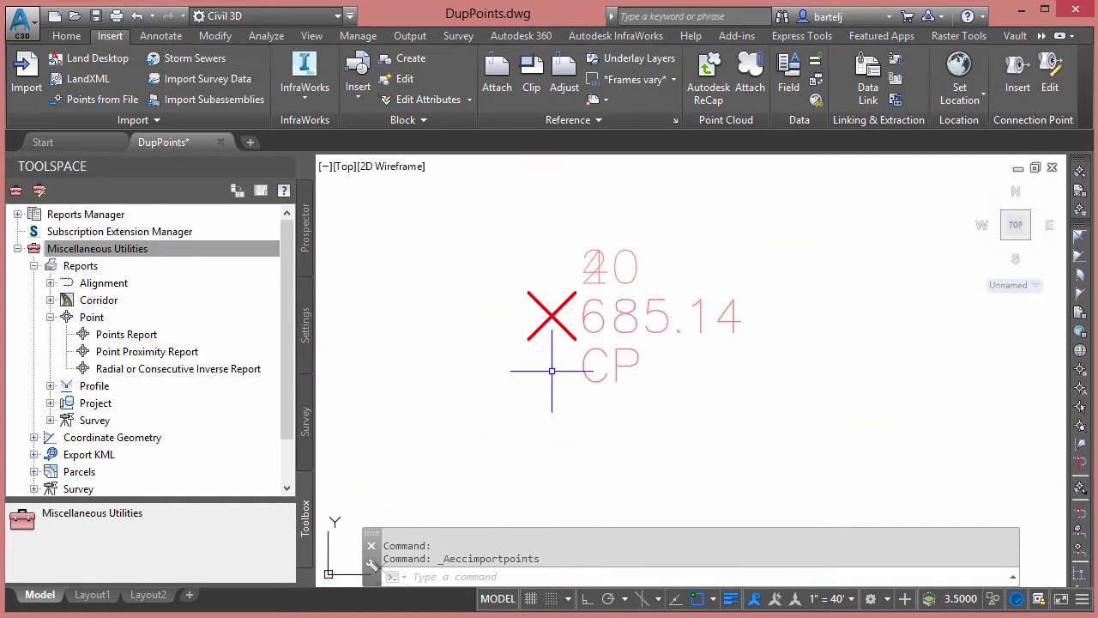
scroll(598, 391, down, 2)
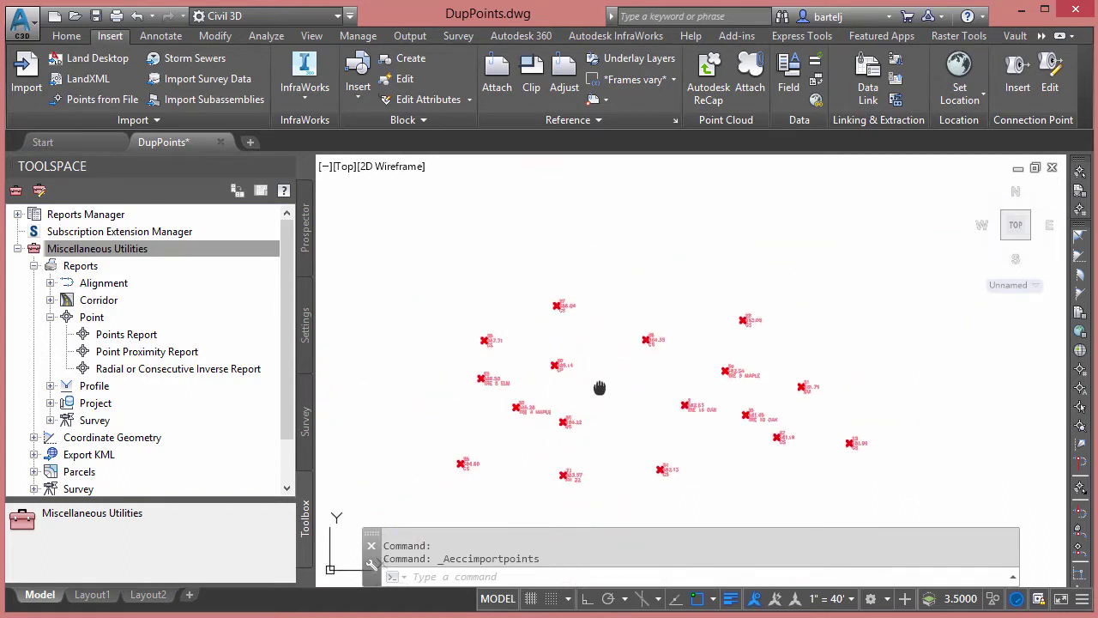
scroll(613, 368, up, 2)
scroll(613, 368, up, 2)
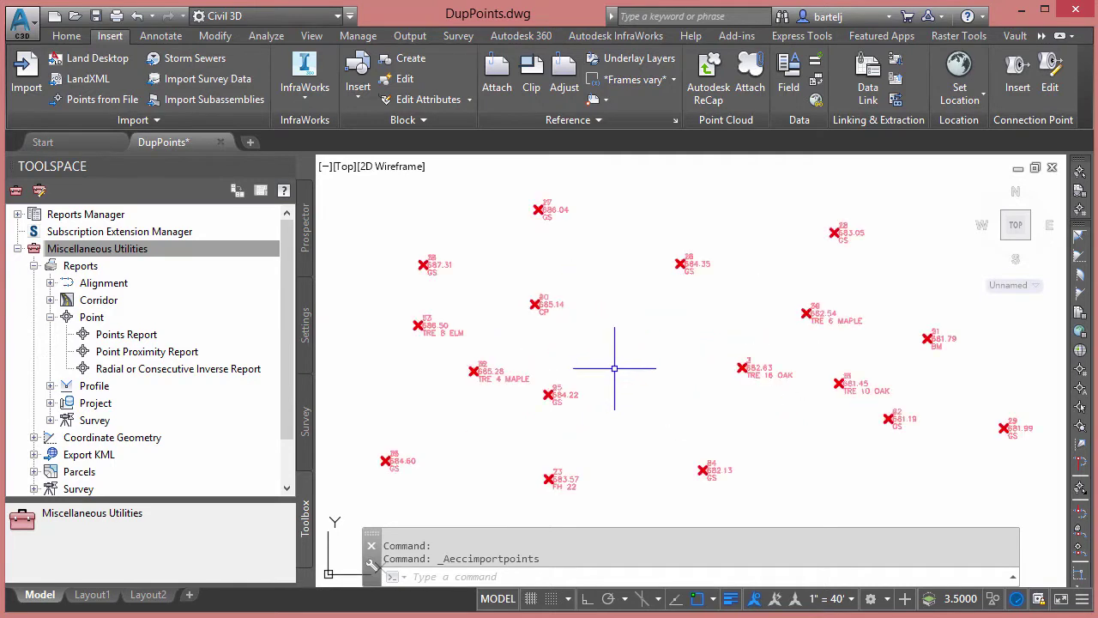
middle_drag(637, 351, 619, 363)
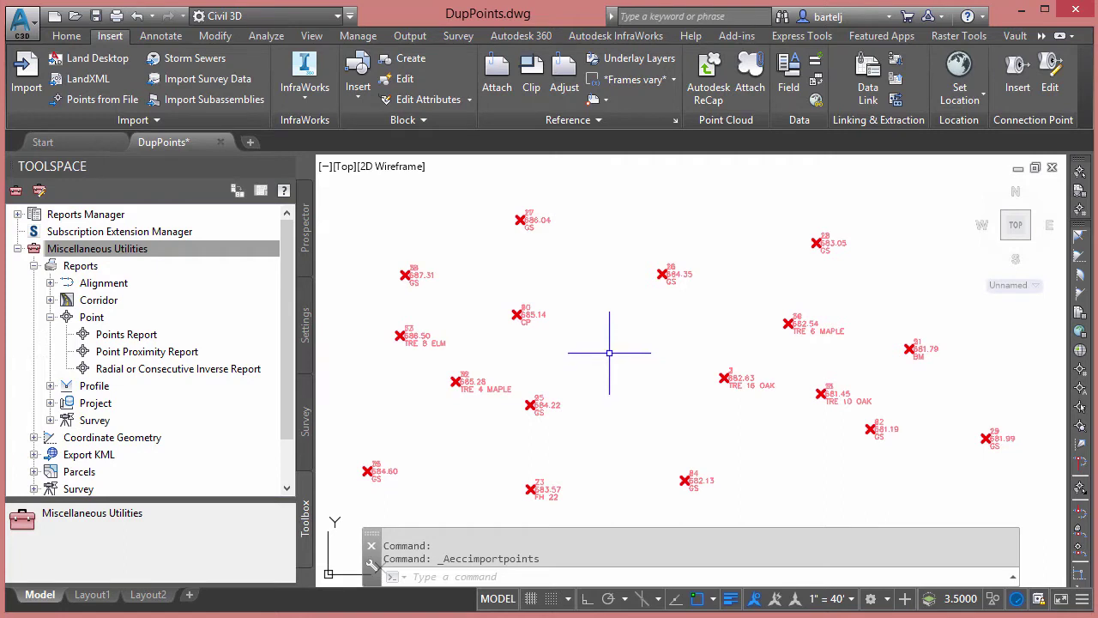
middle_drag(609, 352, 605, 344)
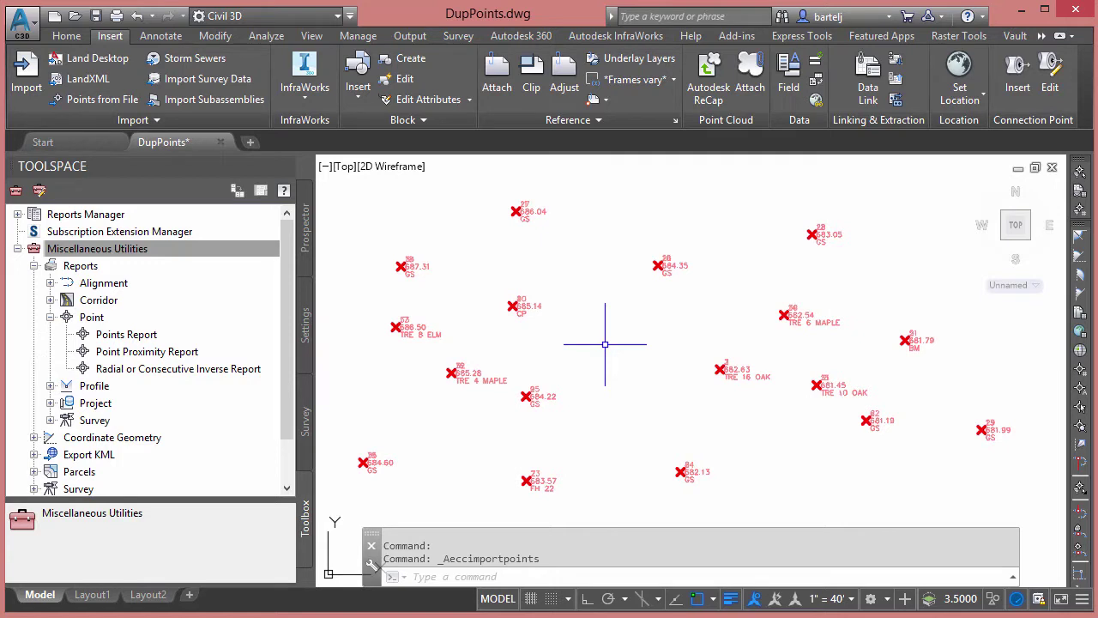
Export all points in PNEZD (comma delimited) format to a file named Tuesday.csv in the Tuesday folder.
click(411, 36)
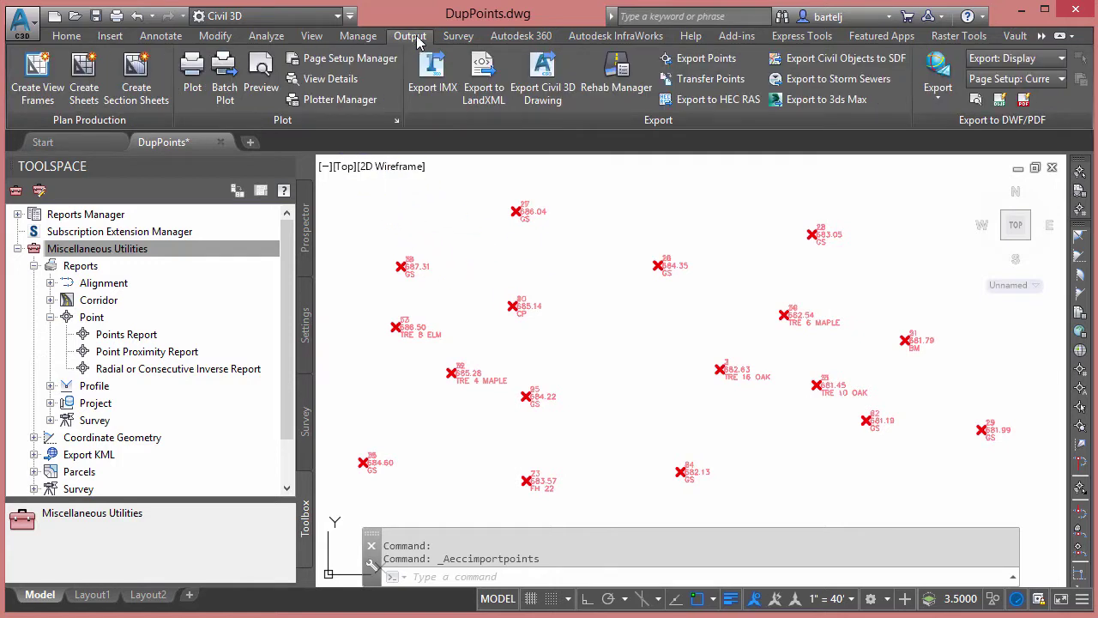
click(682, 60)
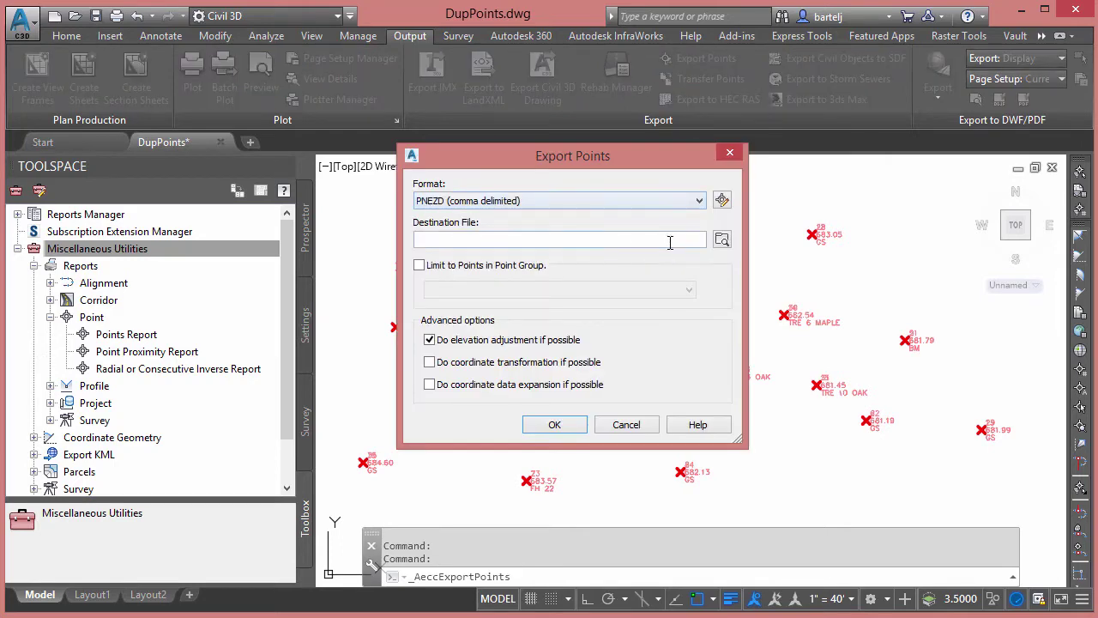
click(721, 241)
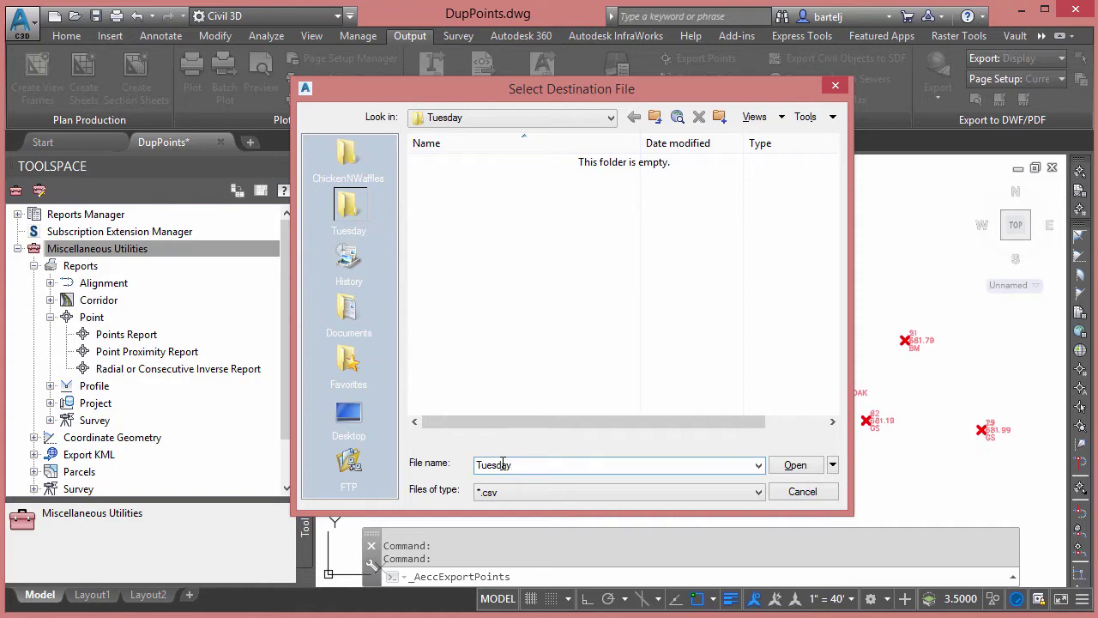
click(789, 467)
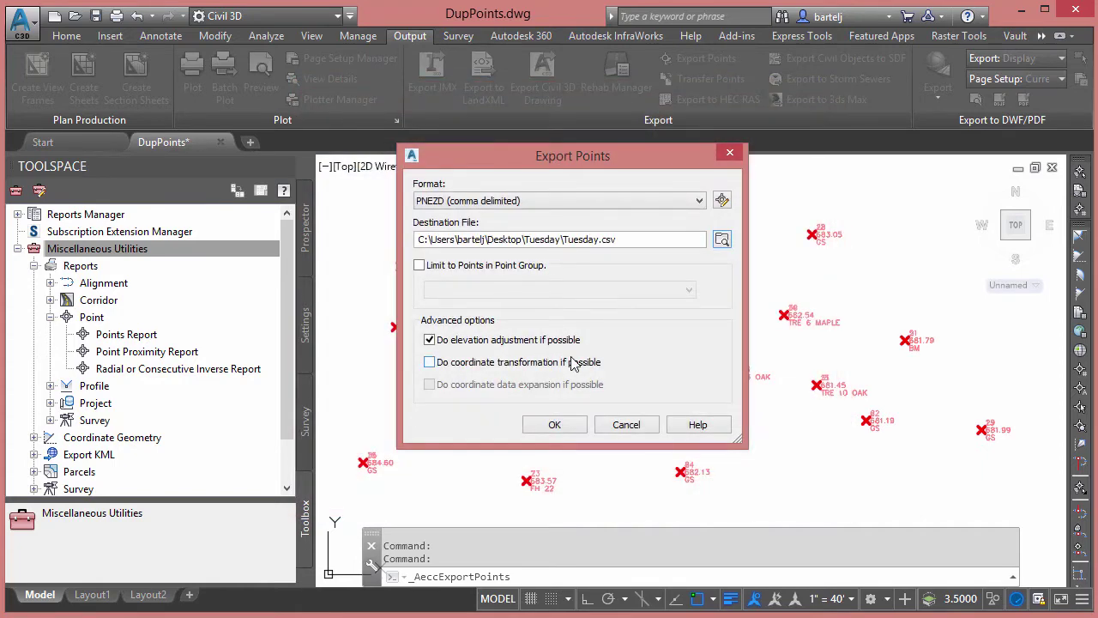
click(557, 424)
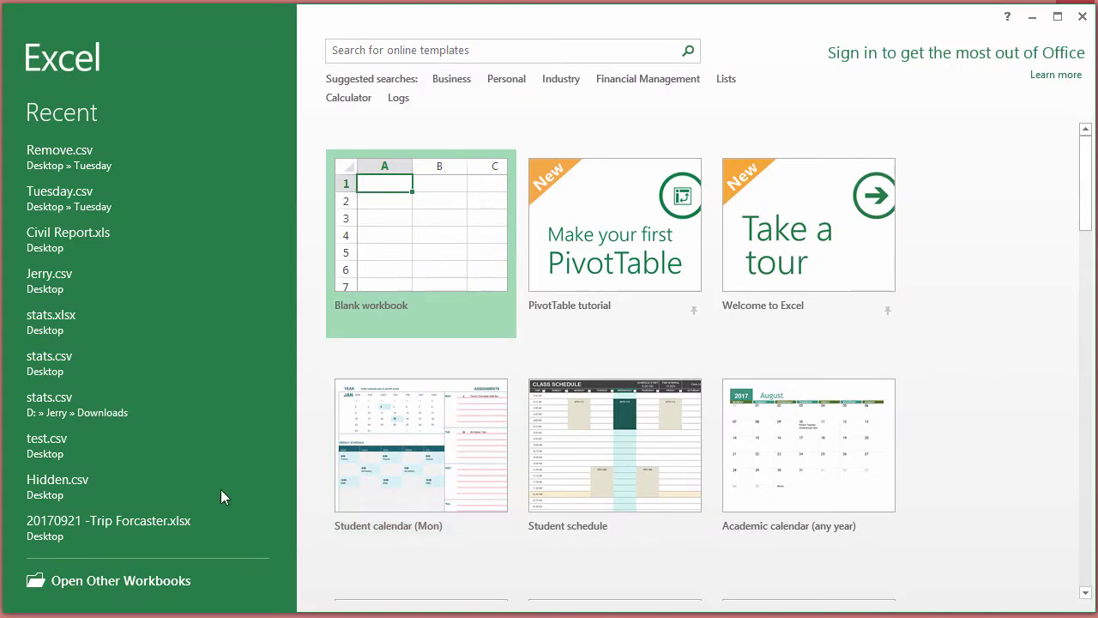
In Excel, browse to the Tuesday folder on the Desktop, show text files and open Tuesday.csv.
click(128, 581)
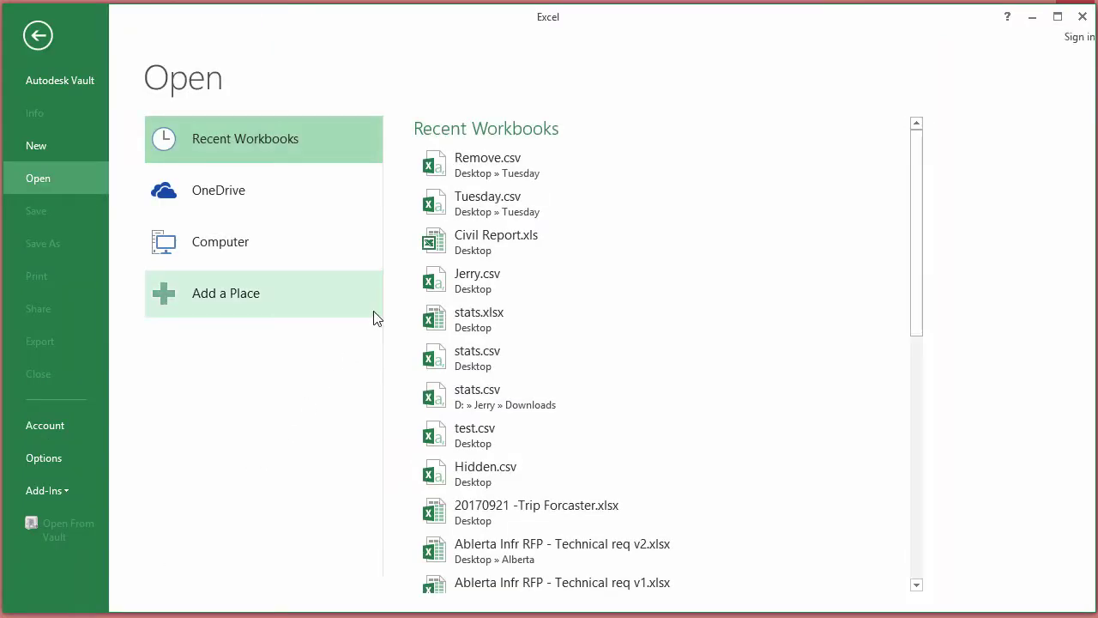
click(210, 244)
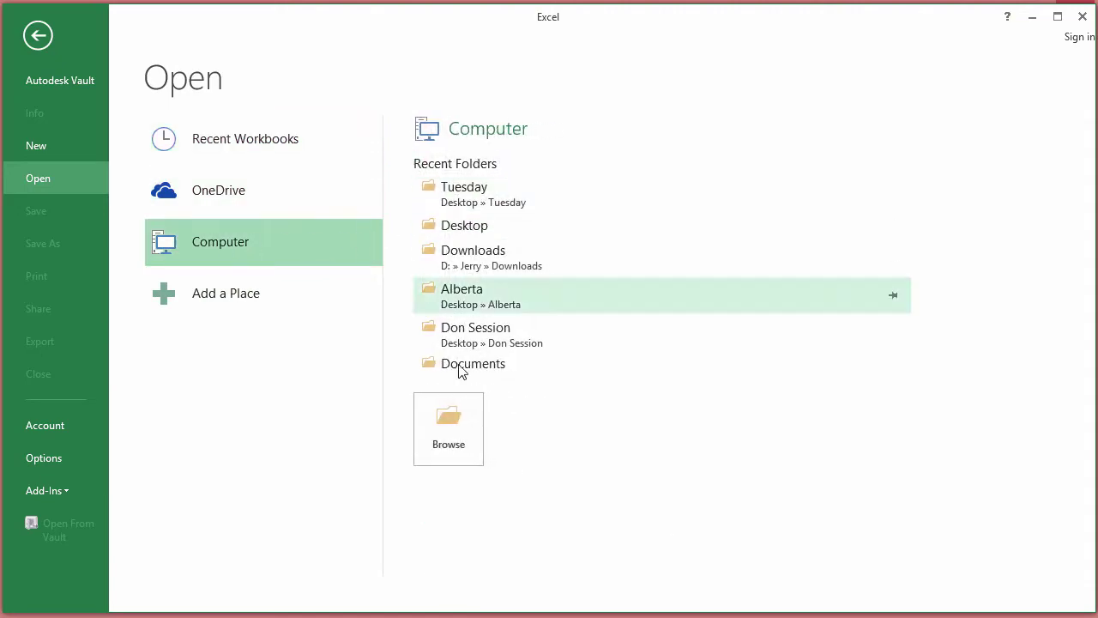
click(449, 420)
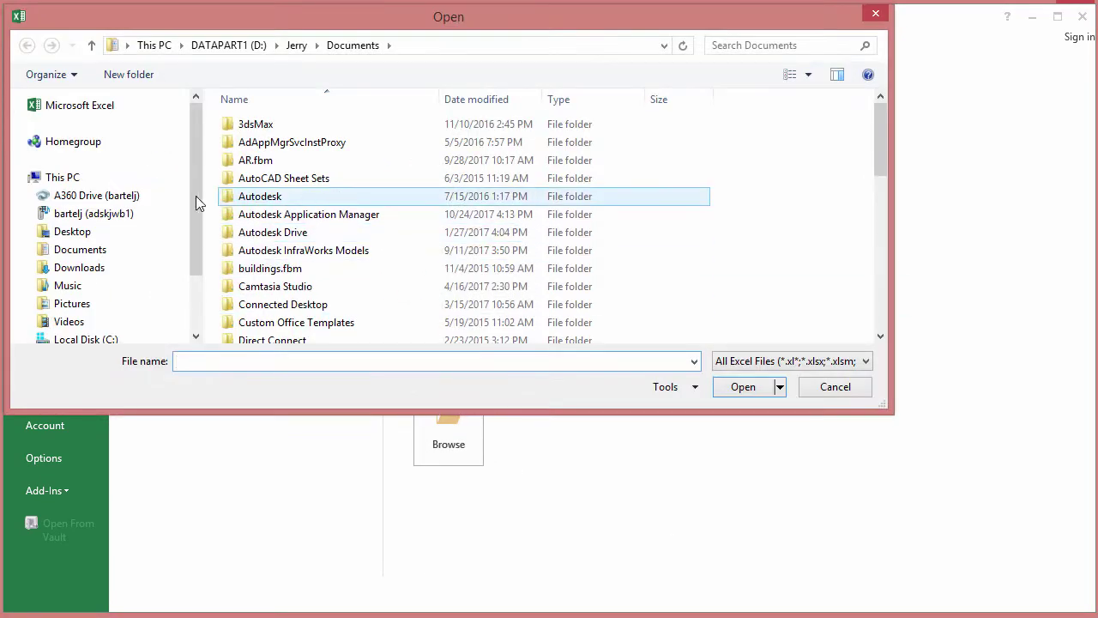
click(111, 236)
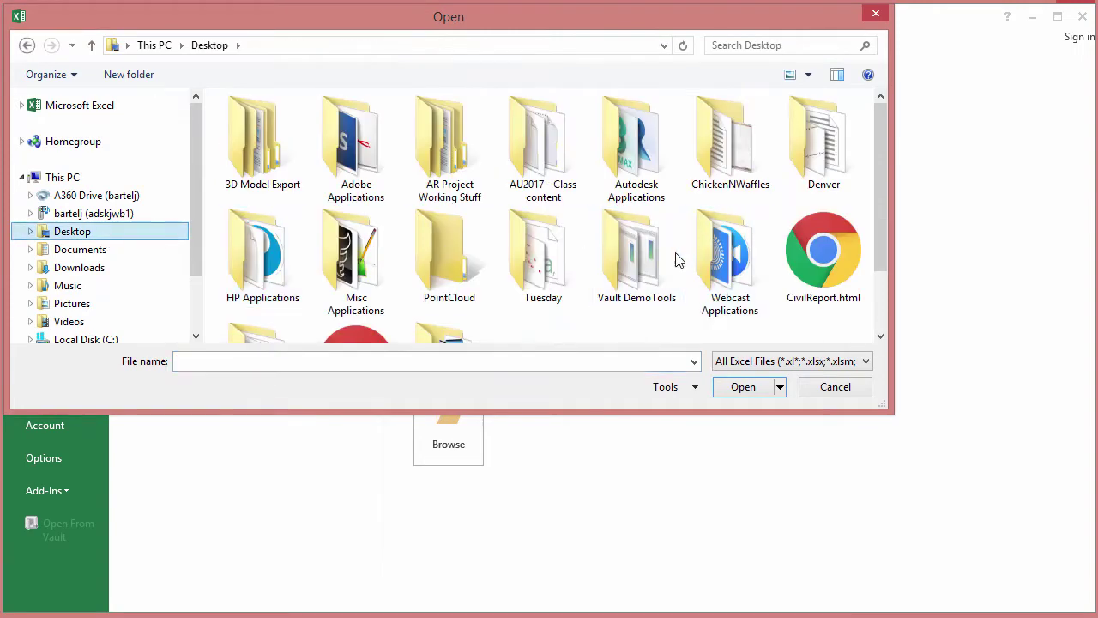
double_click(536, 258)
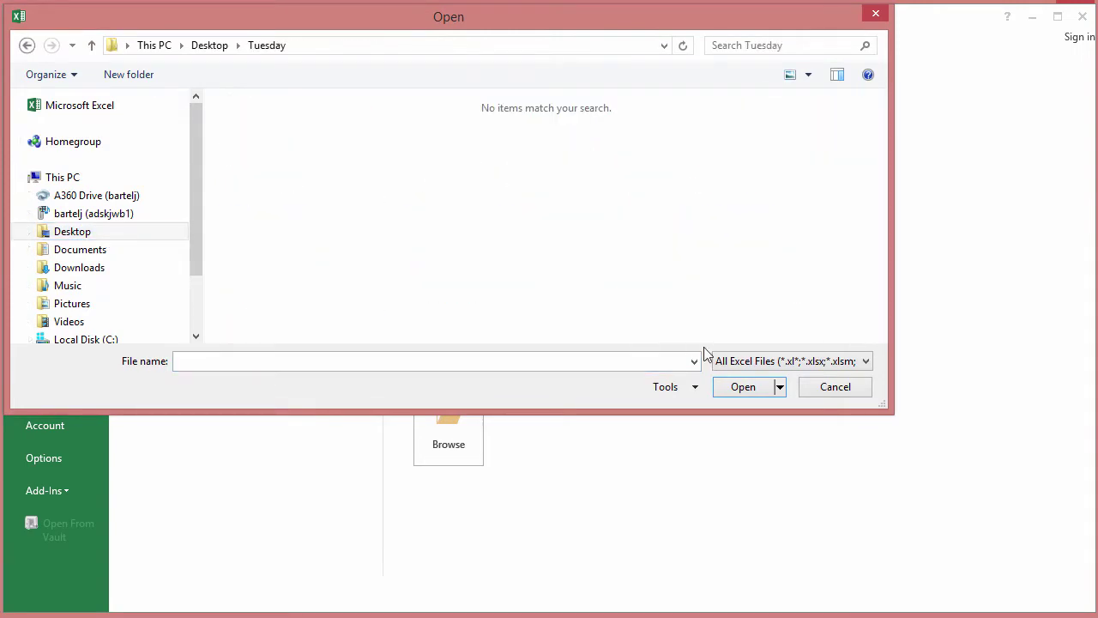
click(868, 361)
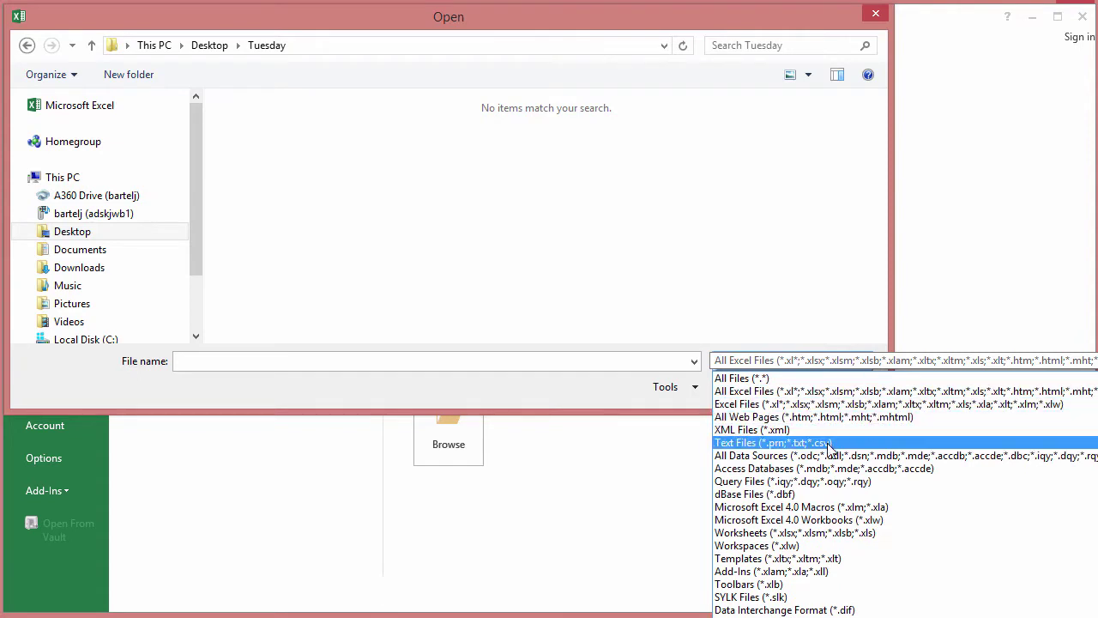
click(829, 443)
click(370, 170)
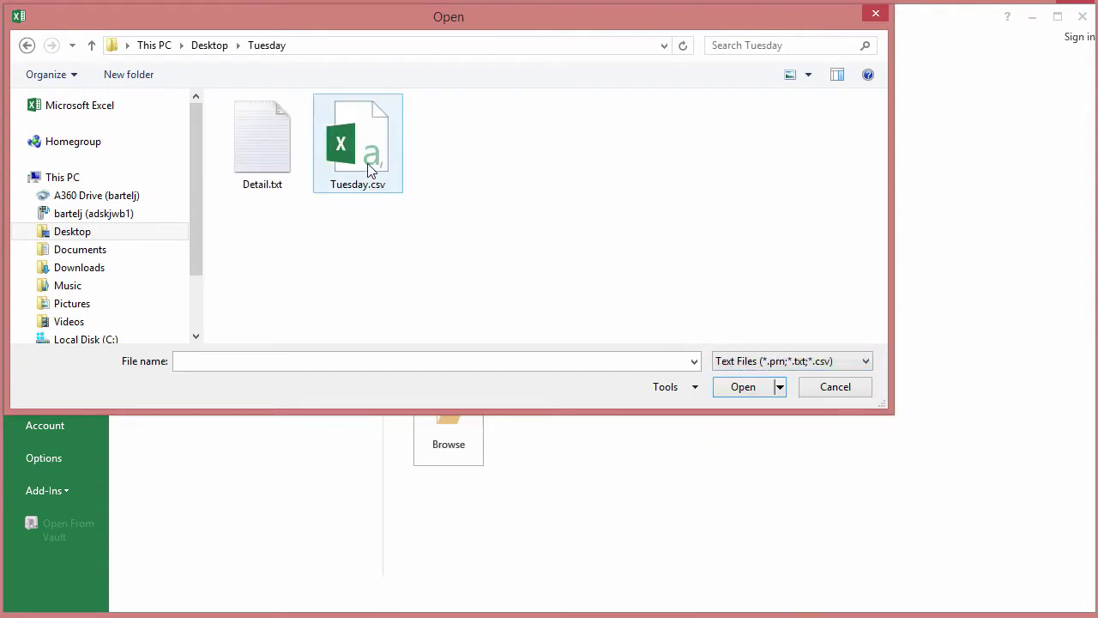
click(369, 165)
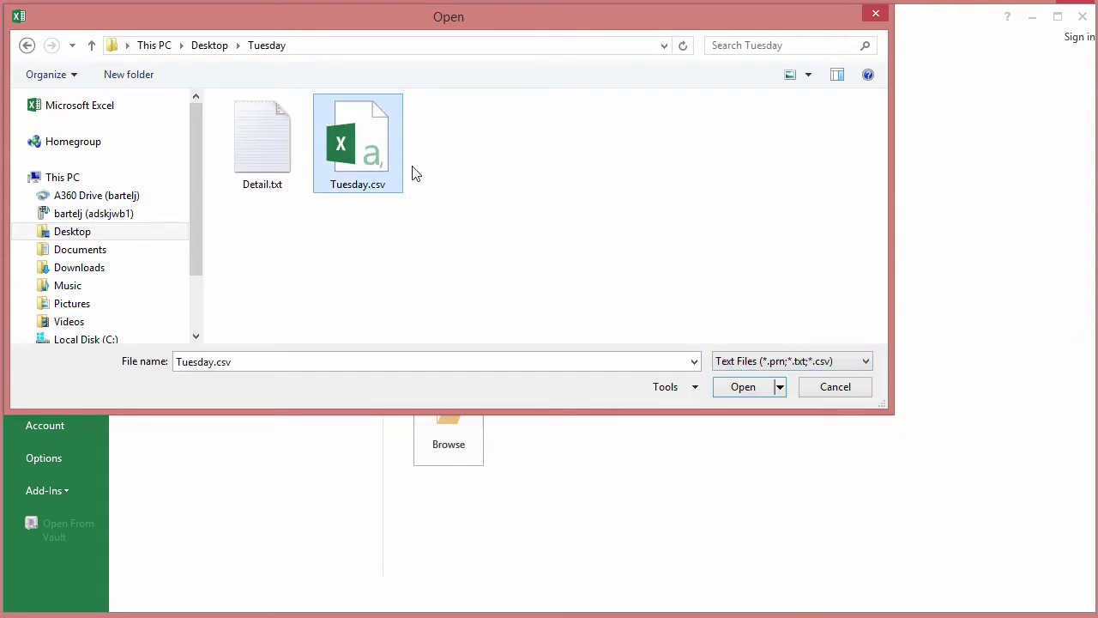
click(750, 390)
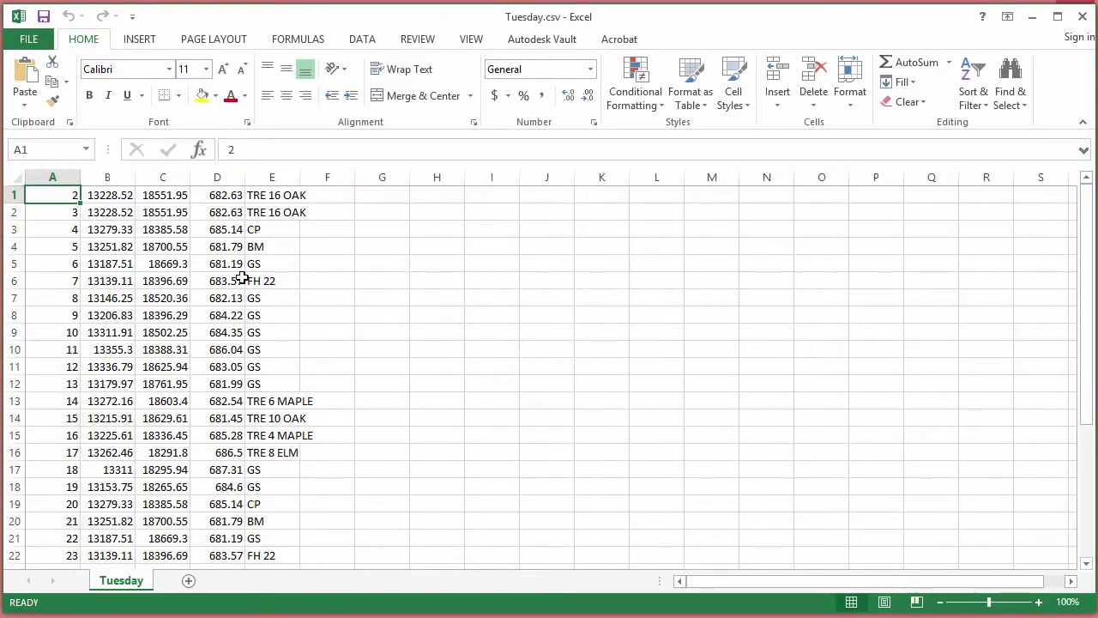
Look through the exported point list and autofit the widths of columns B and C.
scroll(510, 412, down, 4)
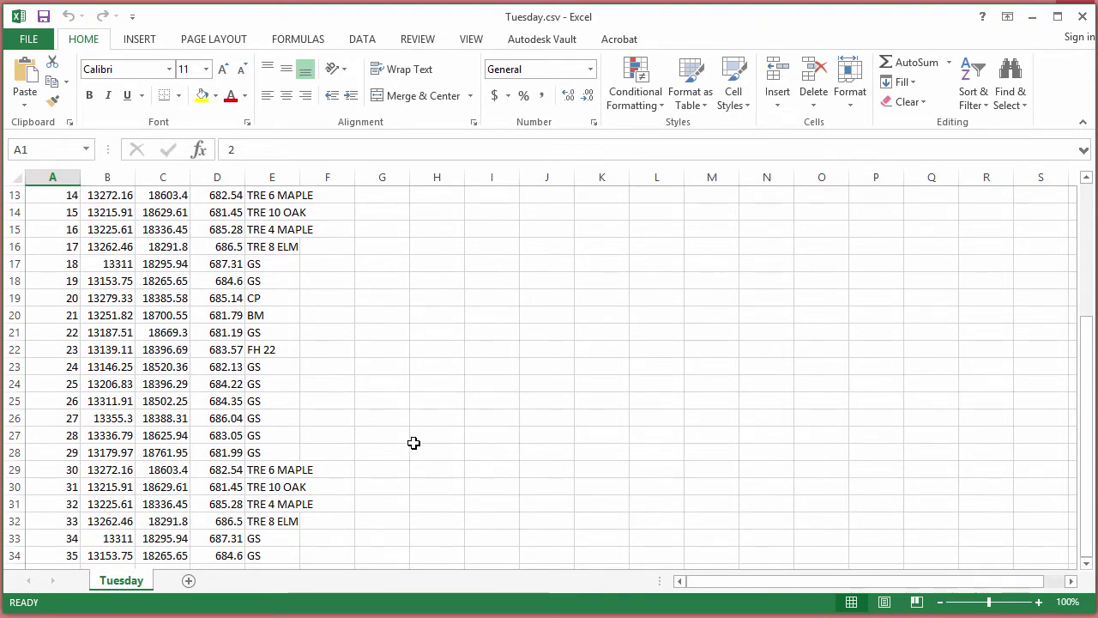
scroll(415, 443, up, 4)
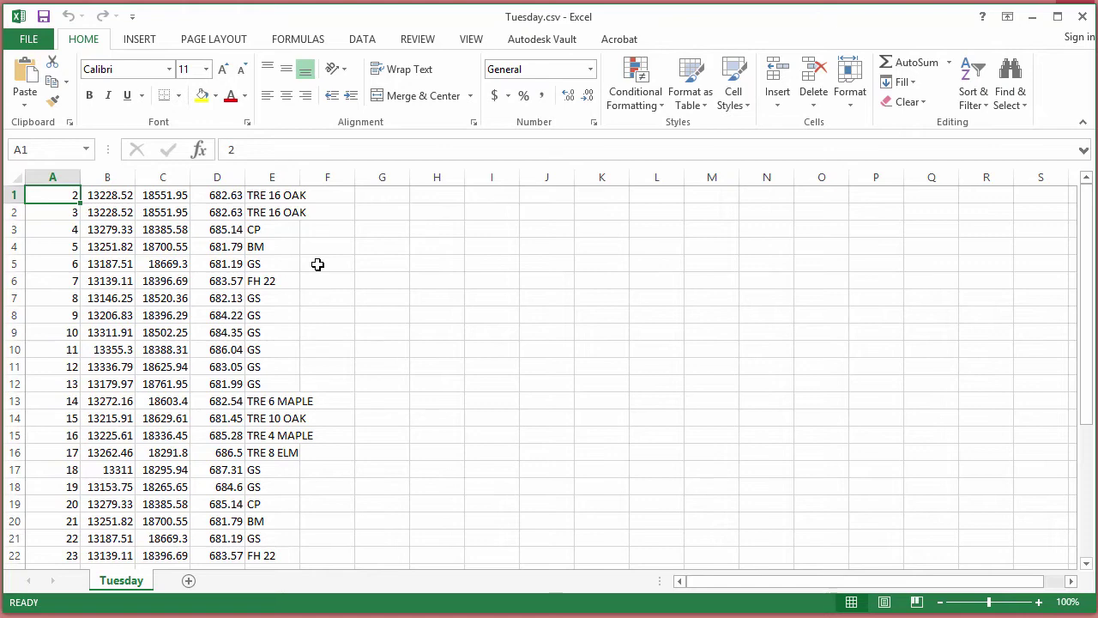
double_click(134, 178)
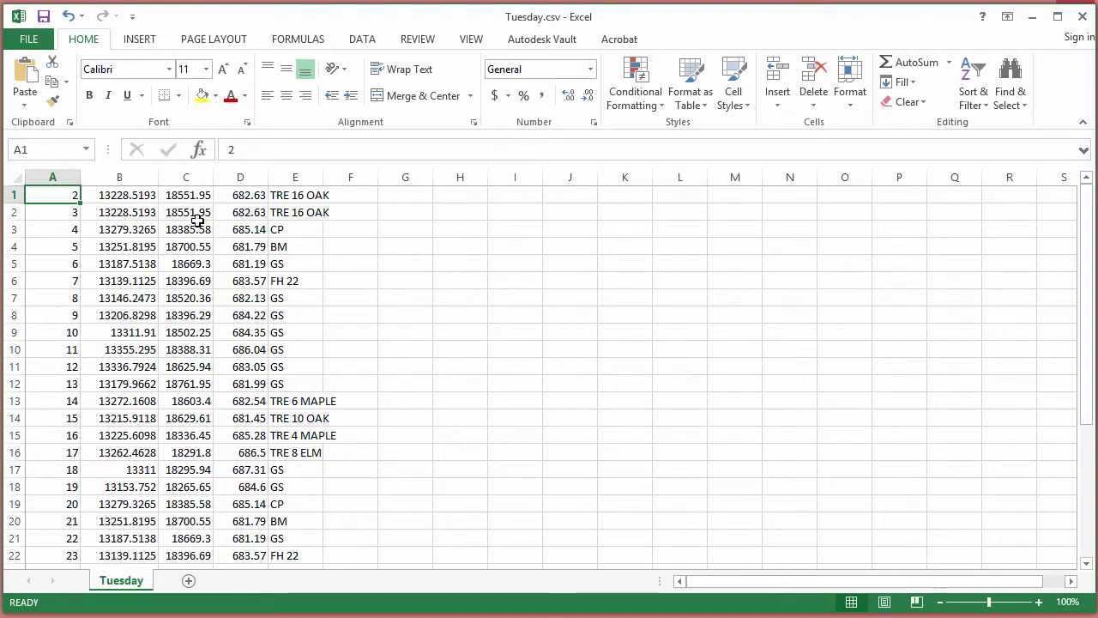
double_click(213, 178)
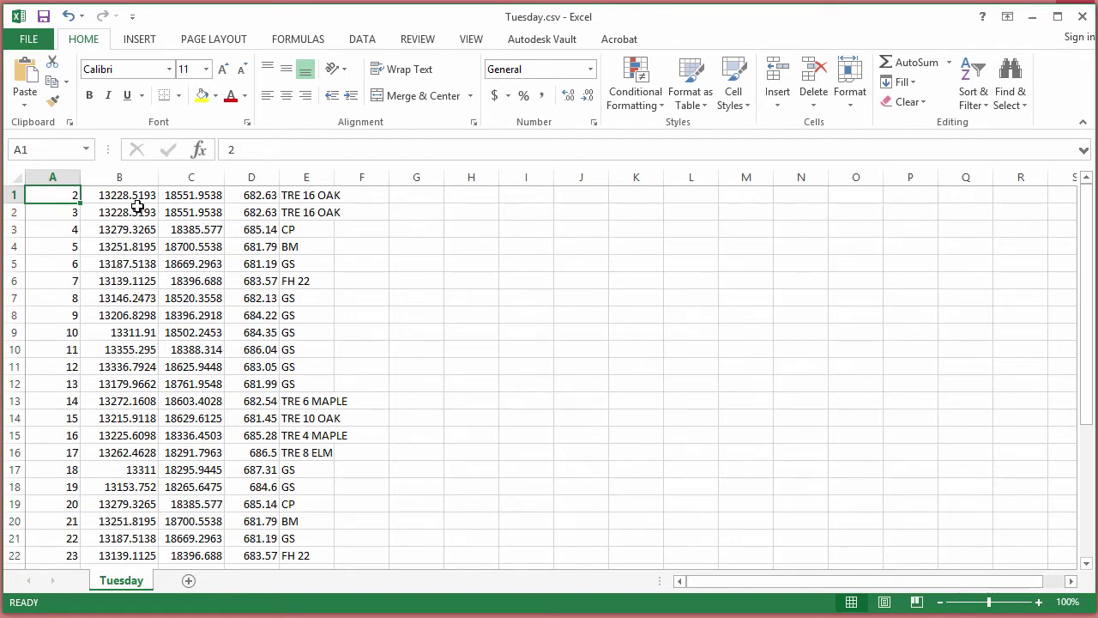
Format columns B and C to show five decimal places and column D to show three.
click(122, 176)
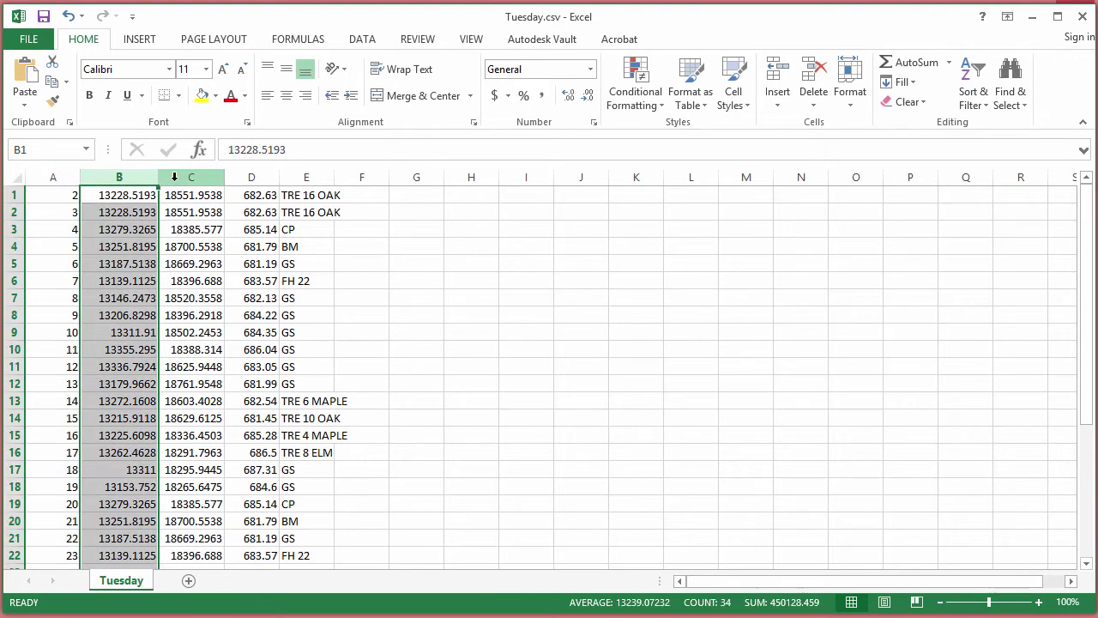
ctrl+click(185, 177)
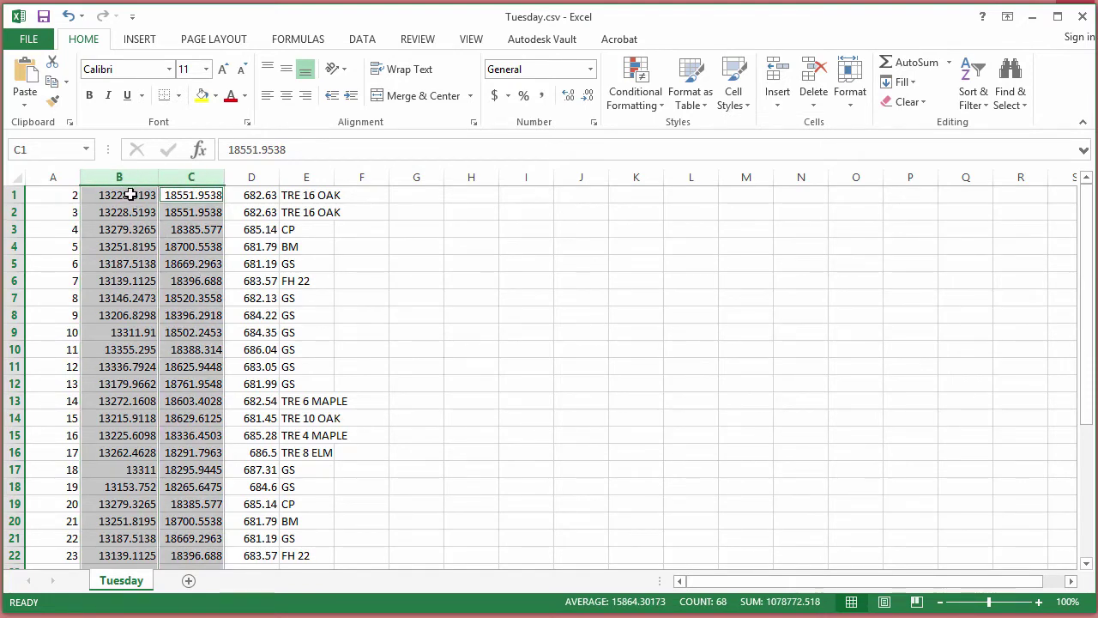
click(568, 97)
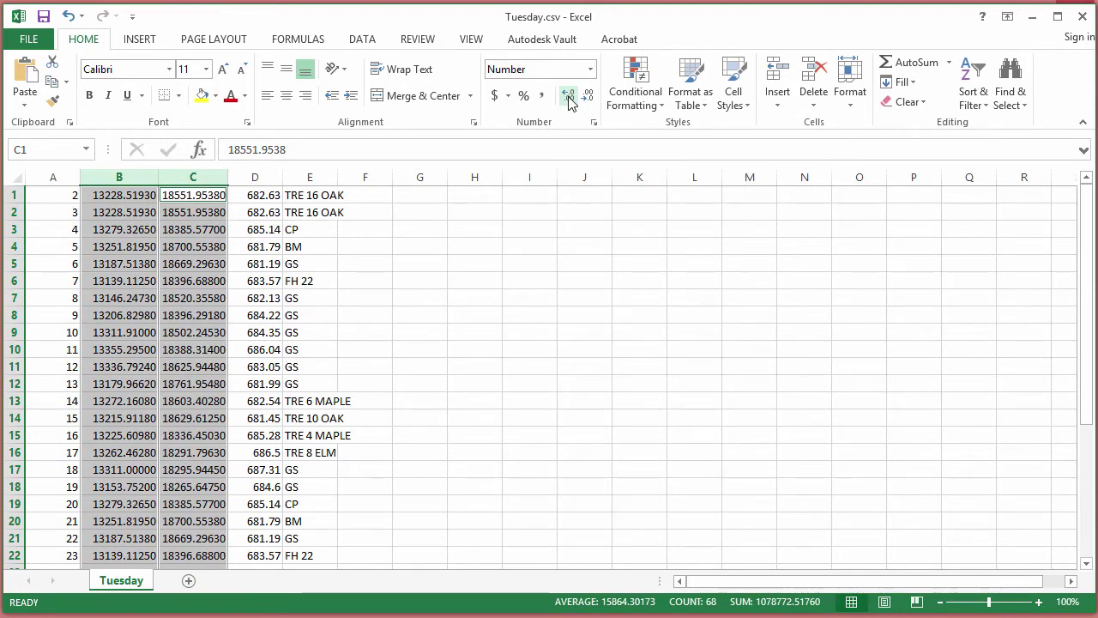
click(484, 281)
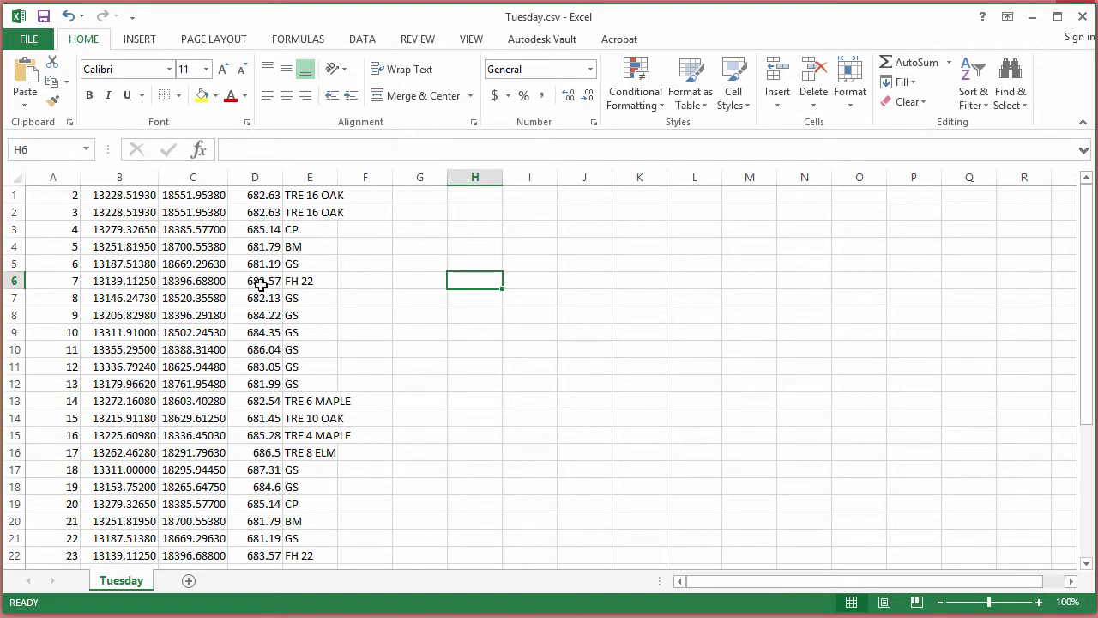
click(257, 176)
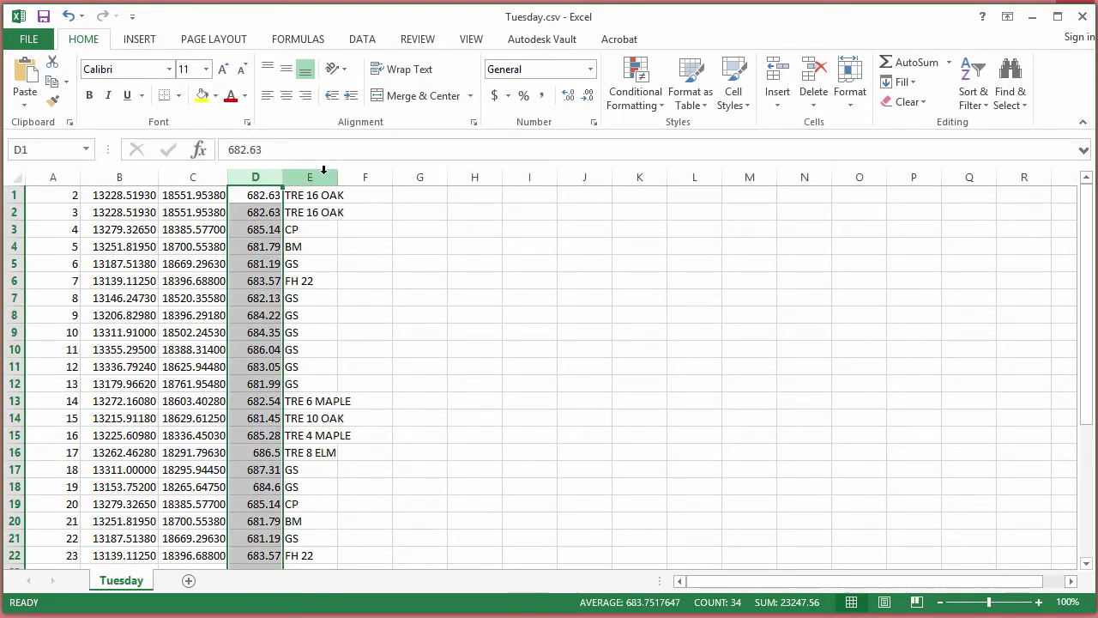
click(567, 97)
click(563, 276)
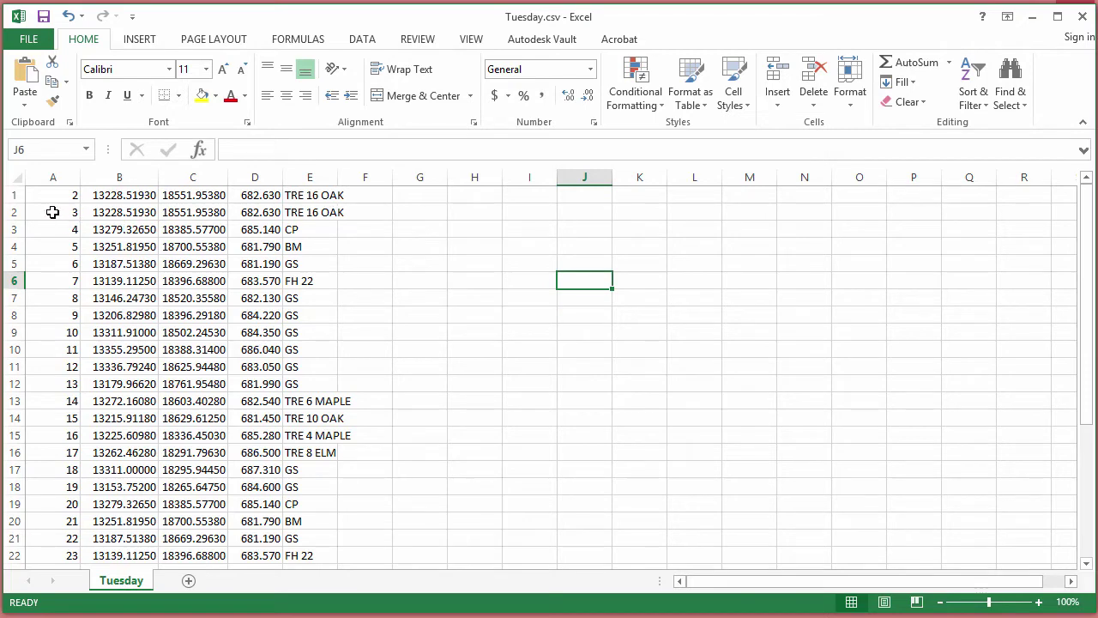
Insert a blank row above the point data and enter the headers P, N, E, EL and D in columns A to E.
right_click(13, 195)
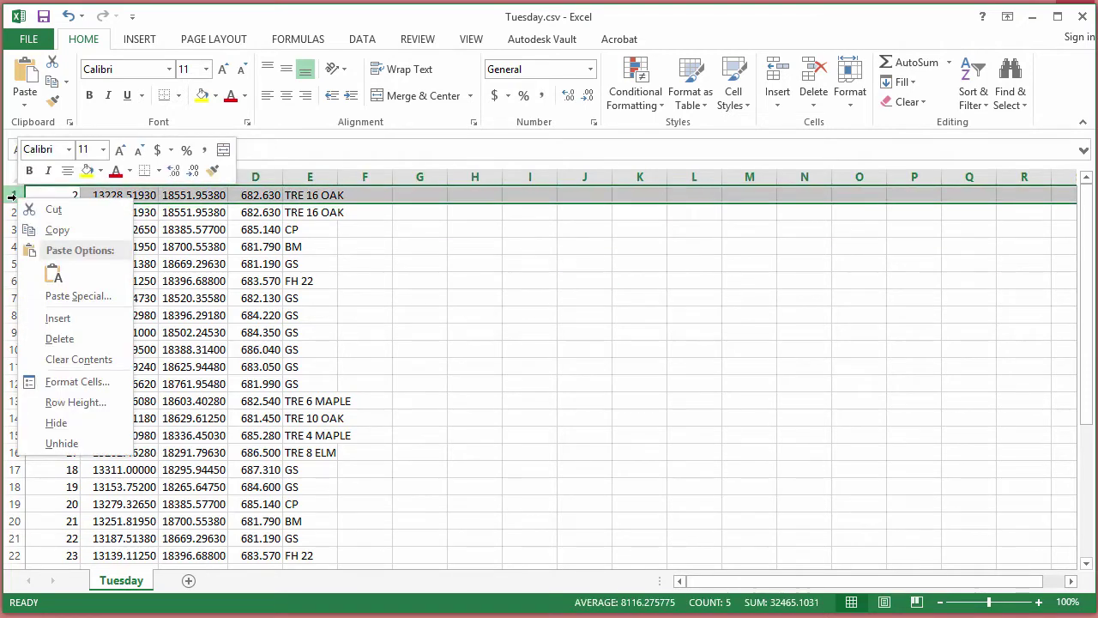
click(90, 317)
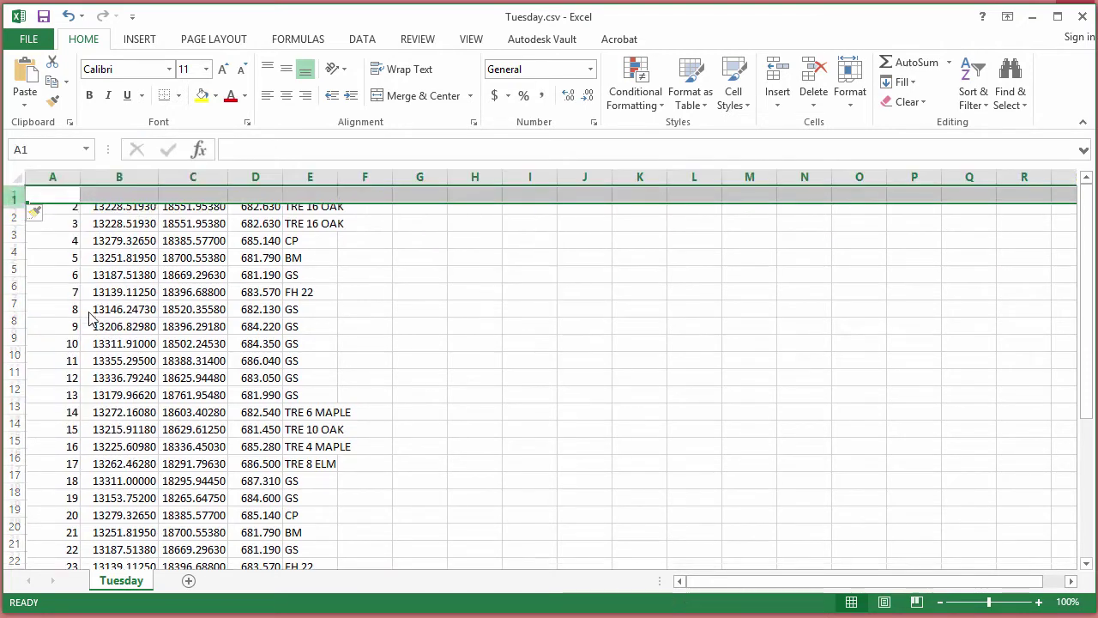
click(55, 195)
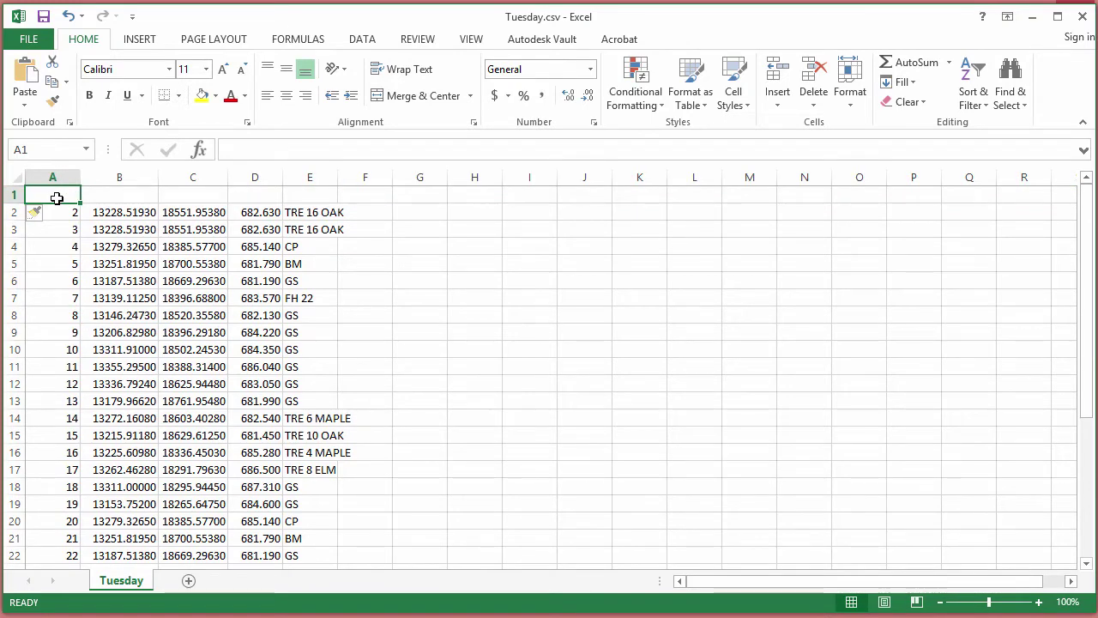
text(P)
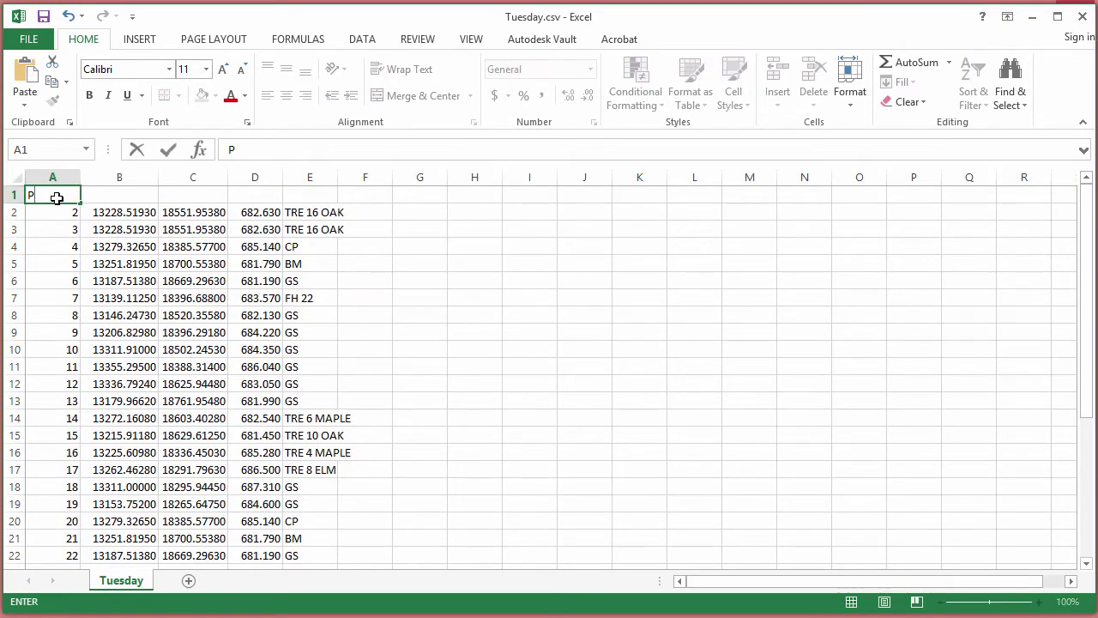
click(101, 194)
text(N)
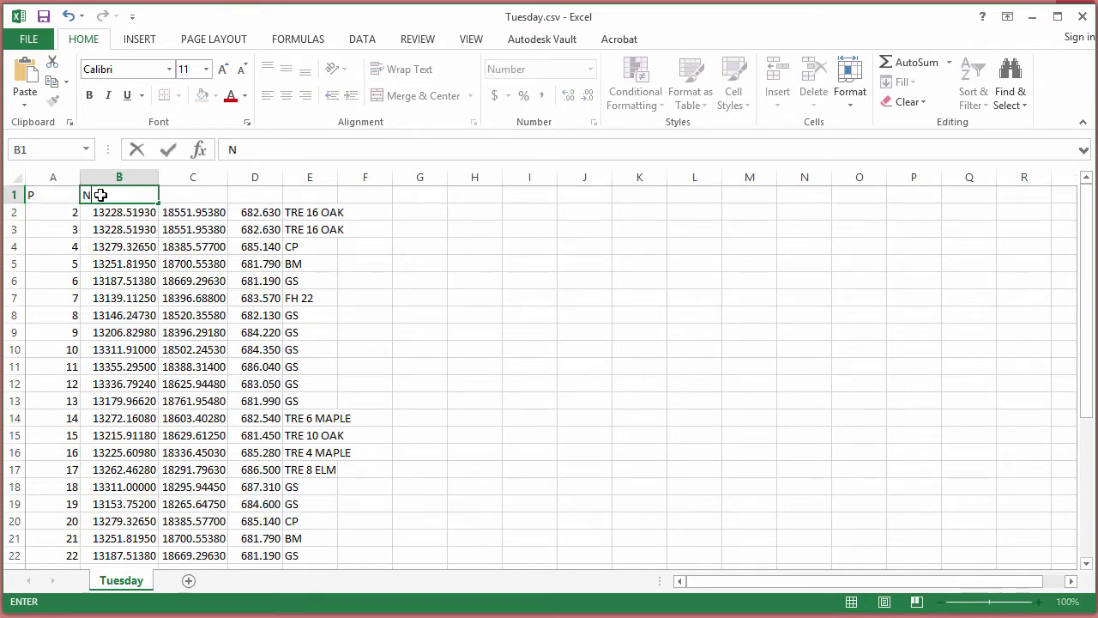
click(181, 195)
text(E)
click(255, 198)
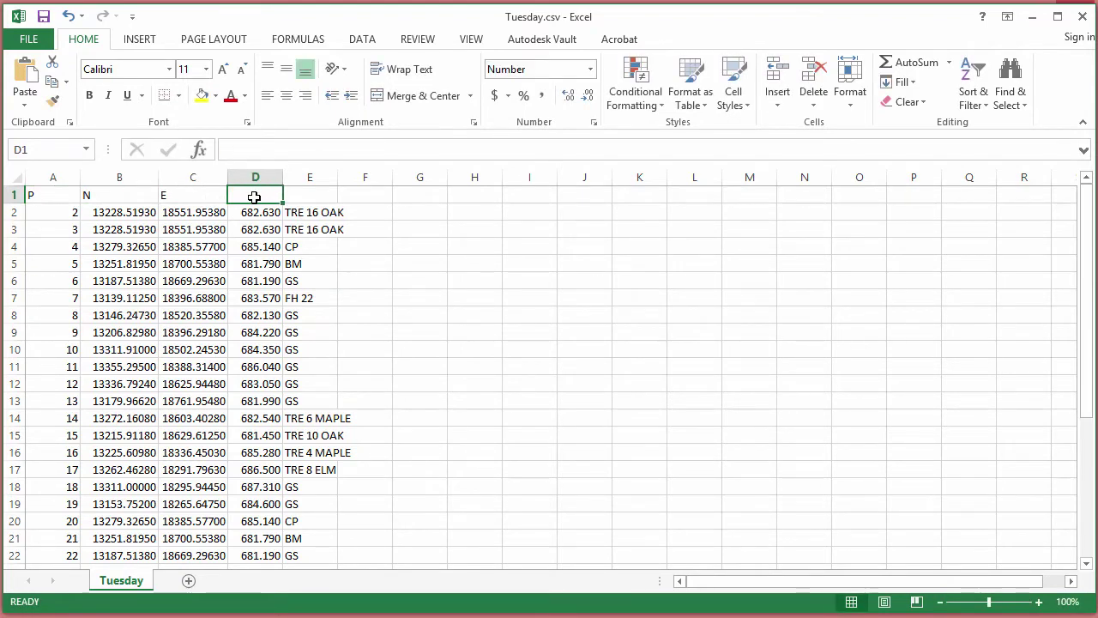
text(EL)
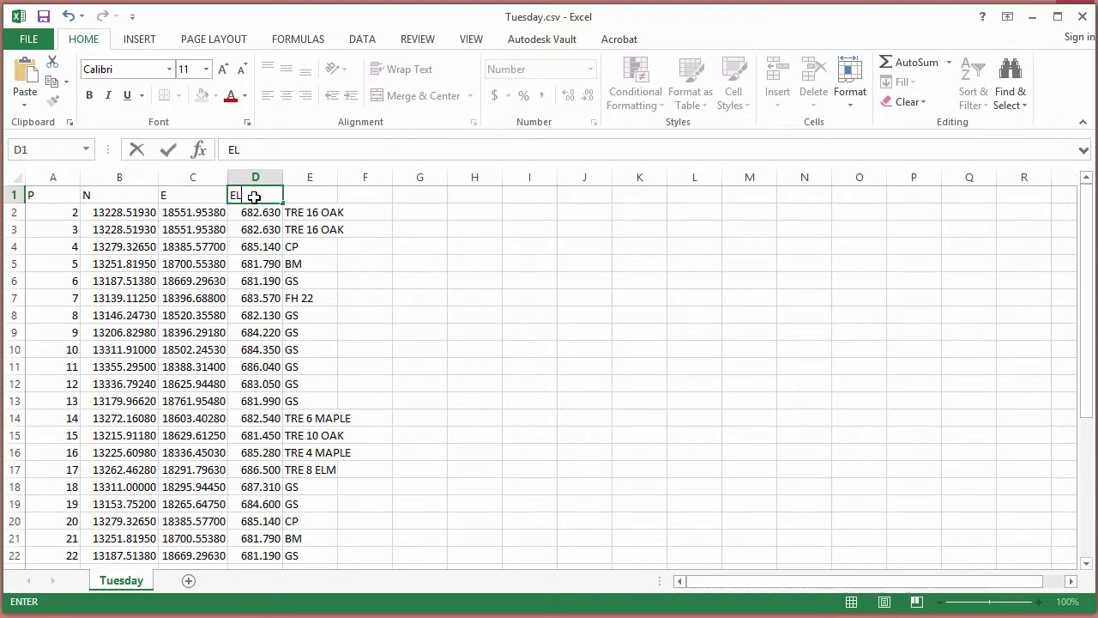
click(306, 197)
text(D)
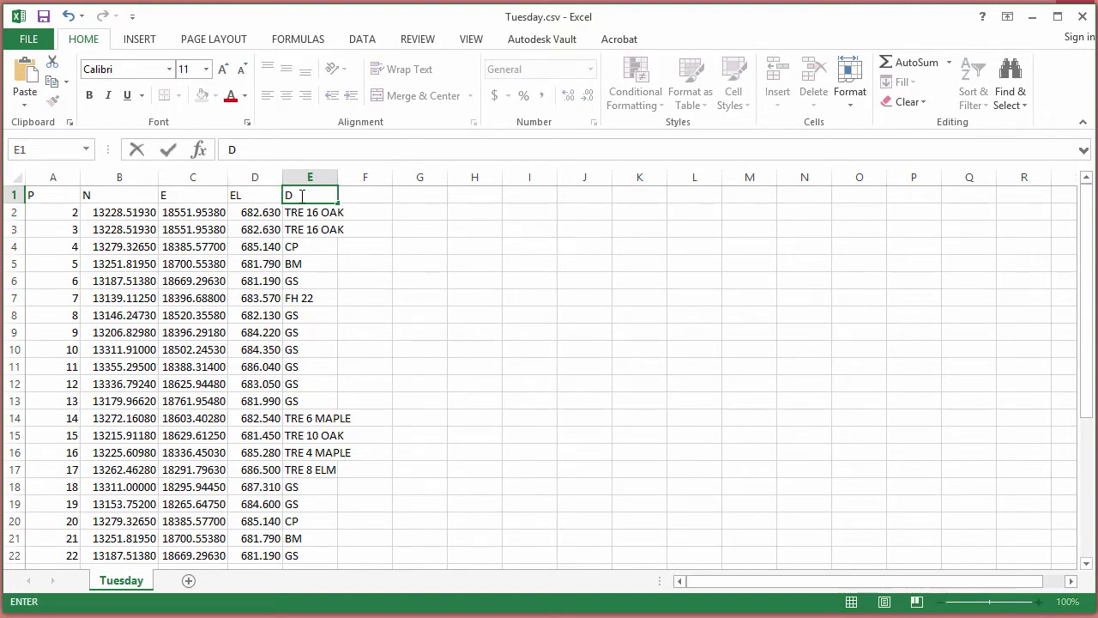
click(421, 259)
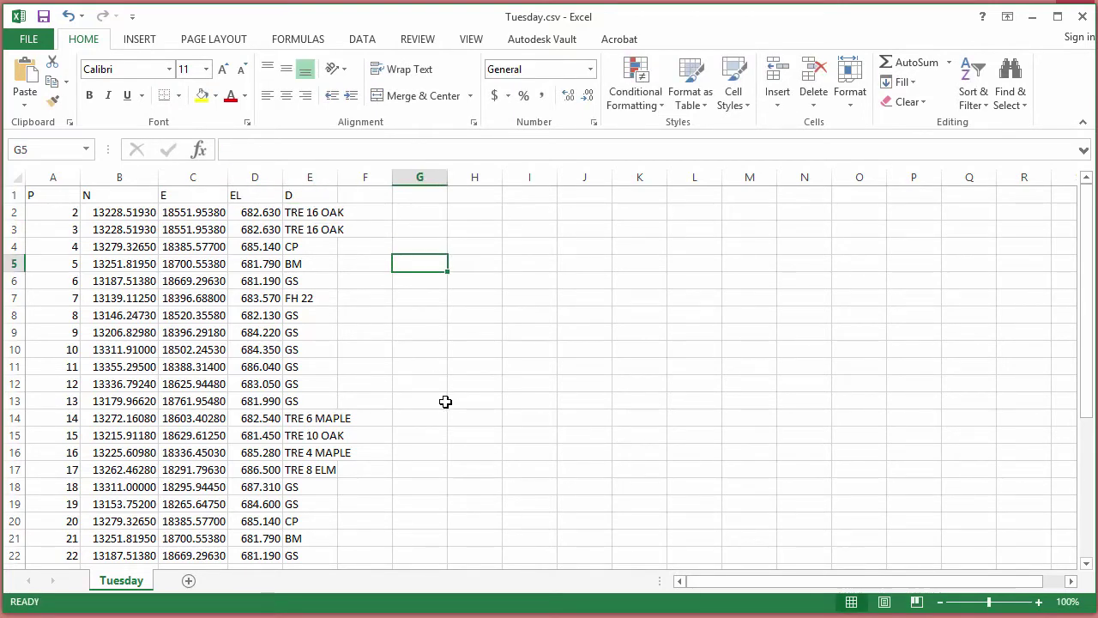
Turn on filtering for the point table's header row.
click(70, 214)
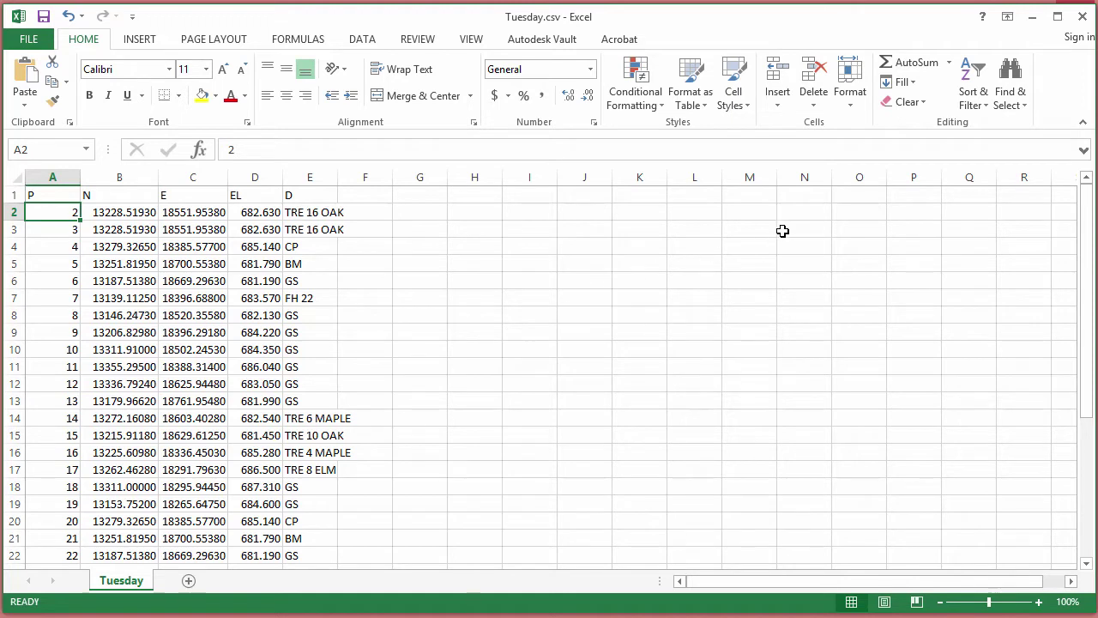
click(982, 103)
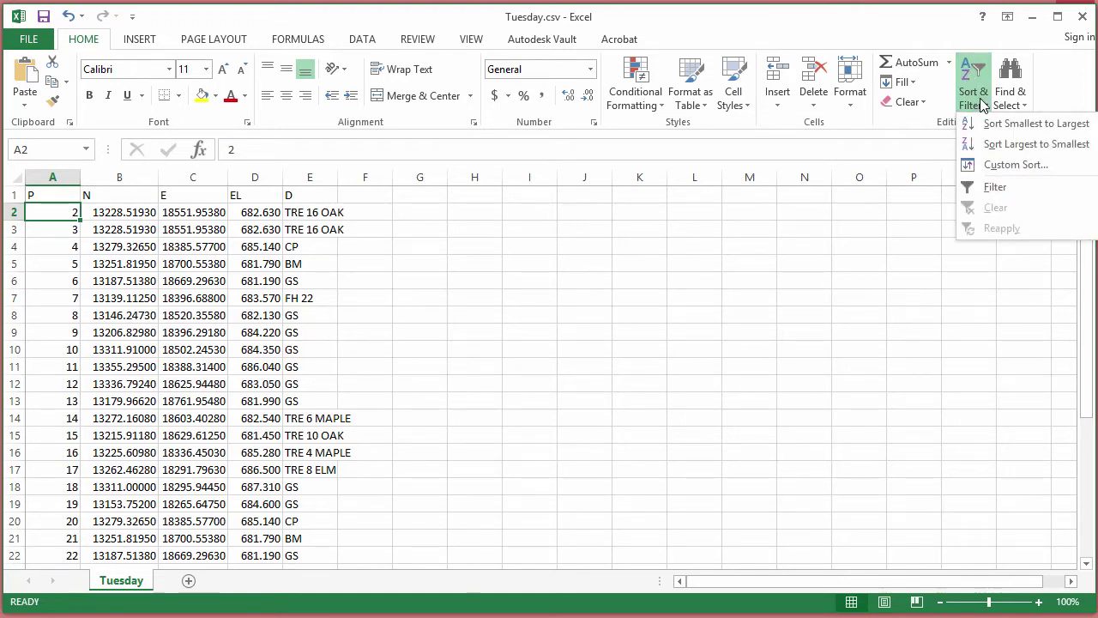
click(995, 188)
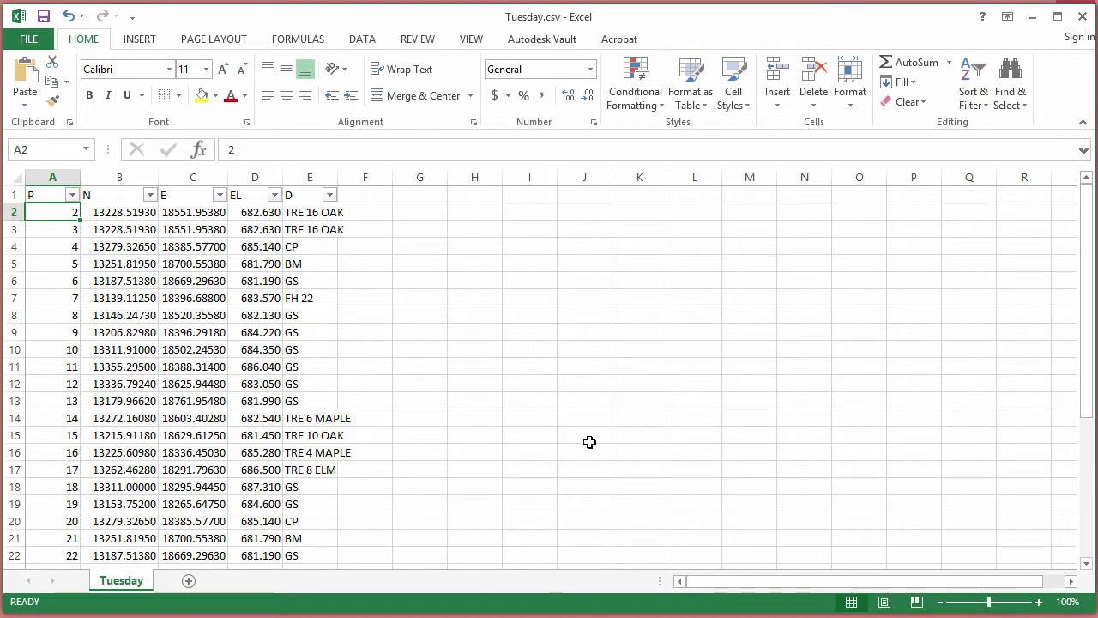
Examine the filter options of the P, E and D columns, excluding GS in column D and including it again.
click(73, 196)
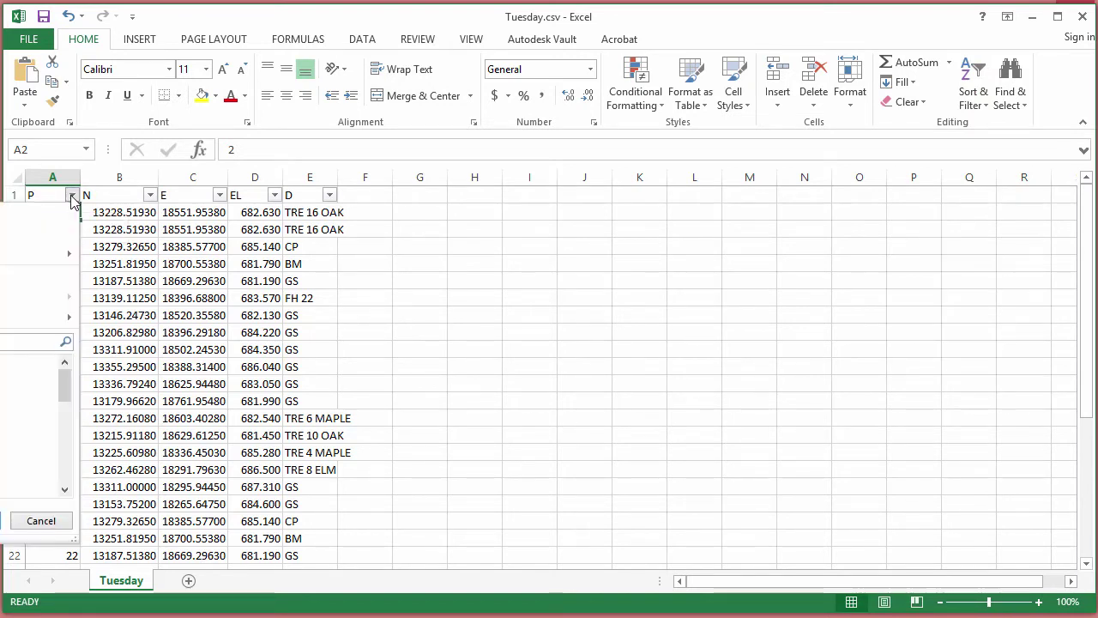
click(220, 200)
click(220, 196)
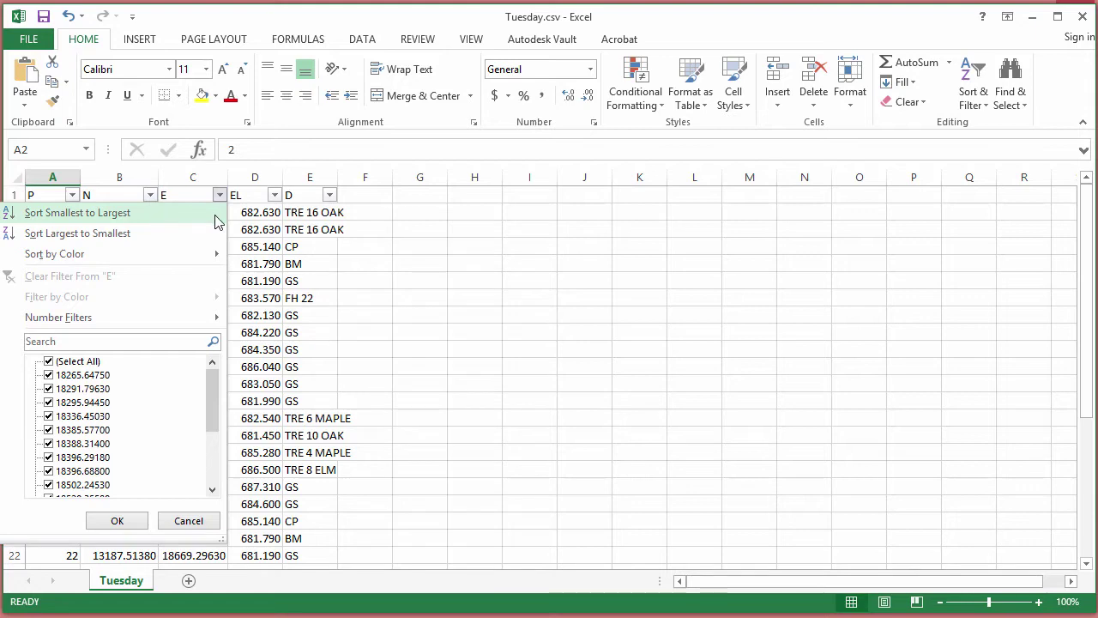
click(329, 196)
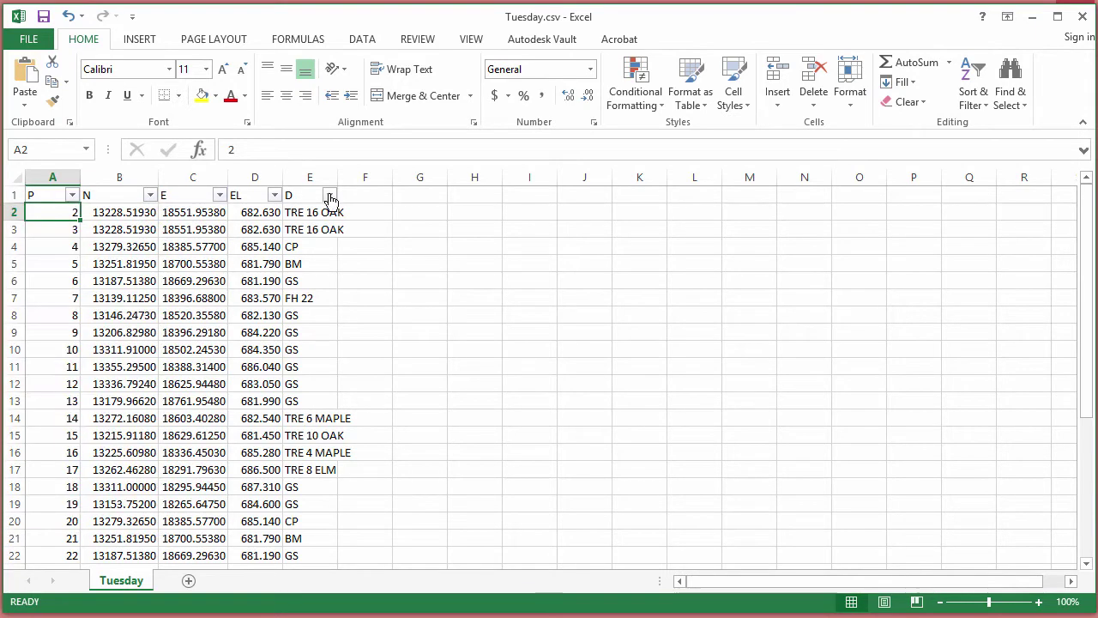
click(329, 196)
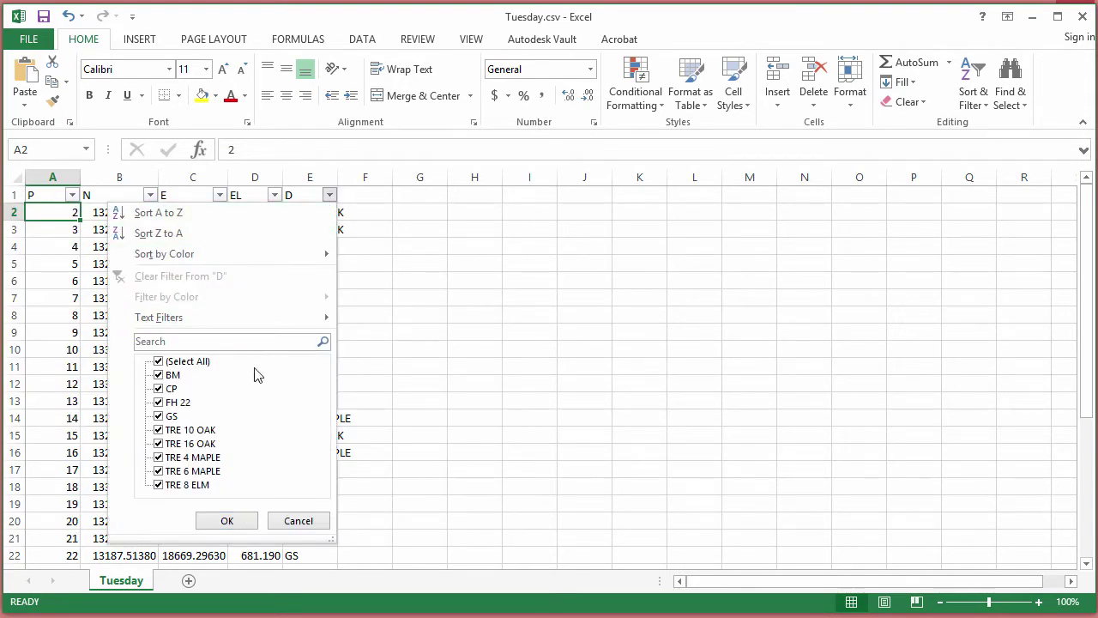
click(160, 417)
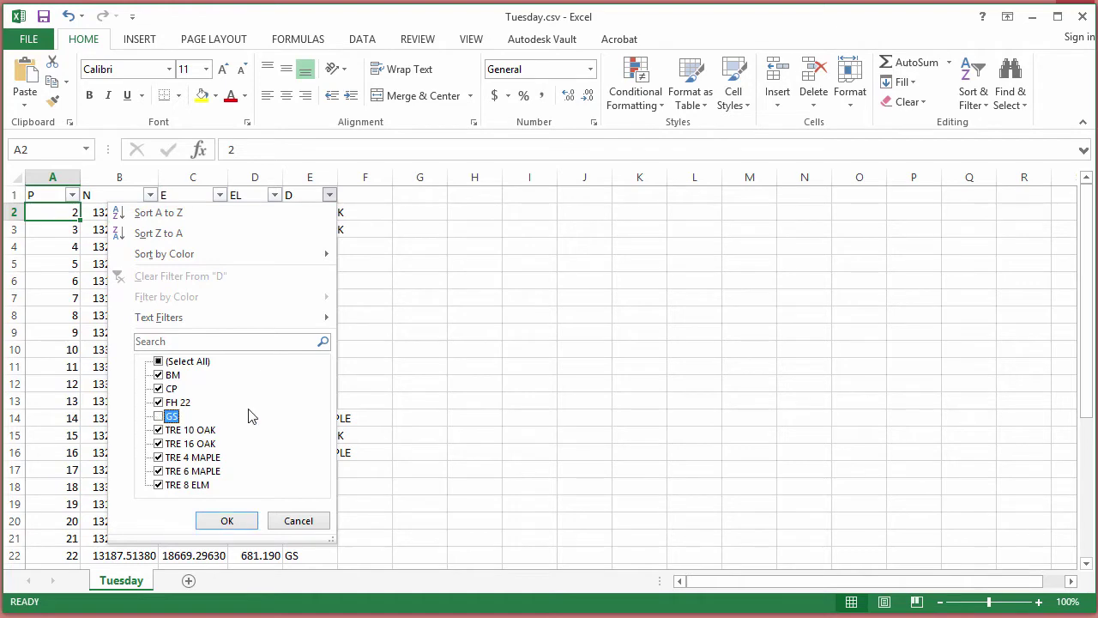
click(159, 418)
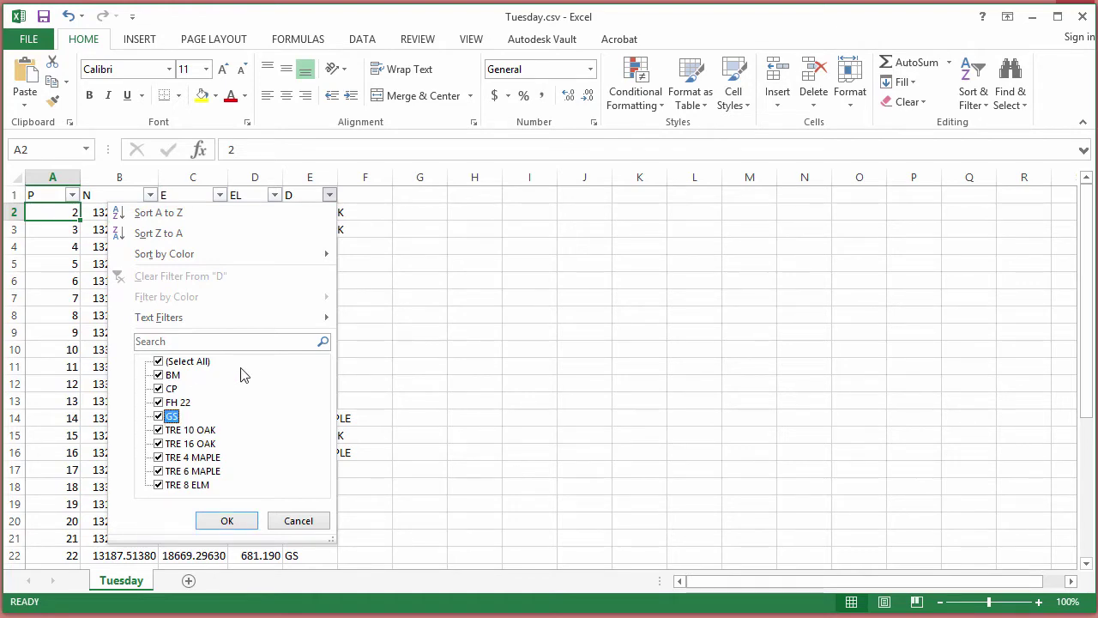
click(228, 521)
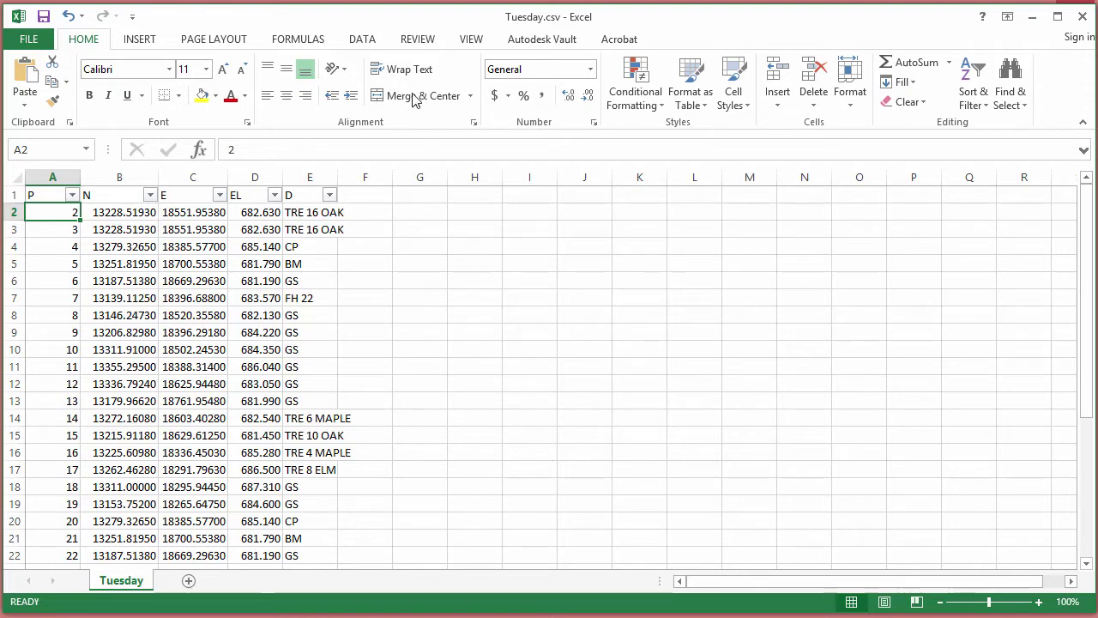
Remove duplicate rows by comparing the N, E, EL and D columns while ignoring P, then undo the removal.
click(368, 45)
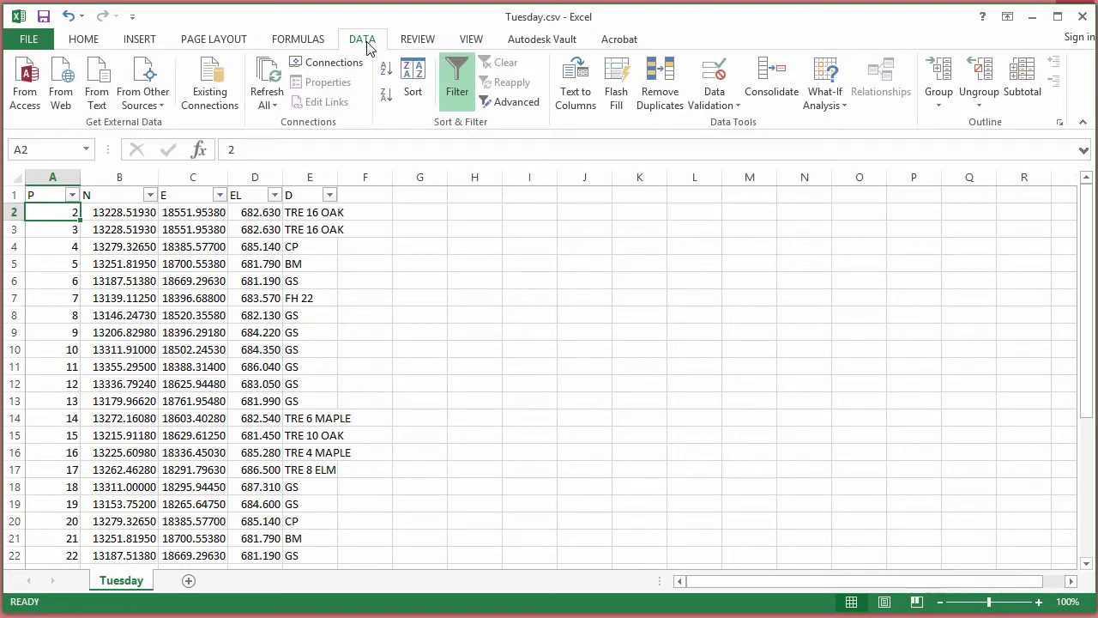
click(662, 101)
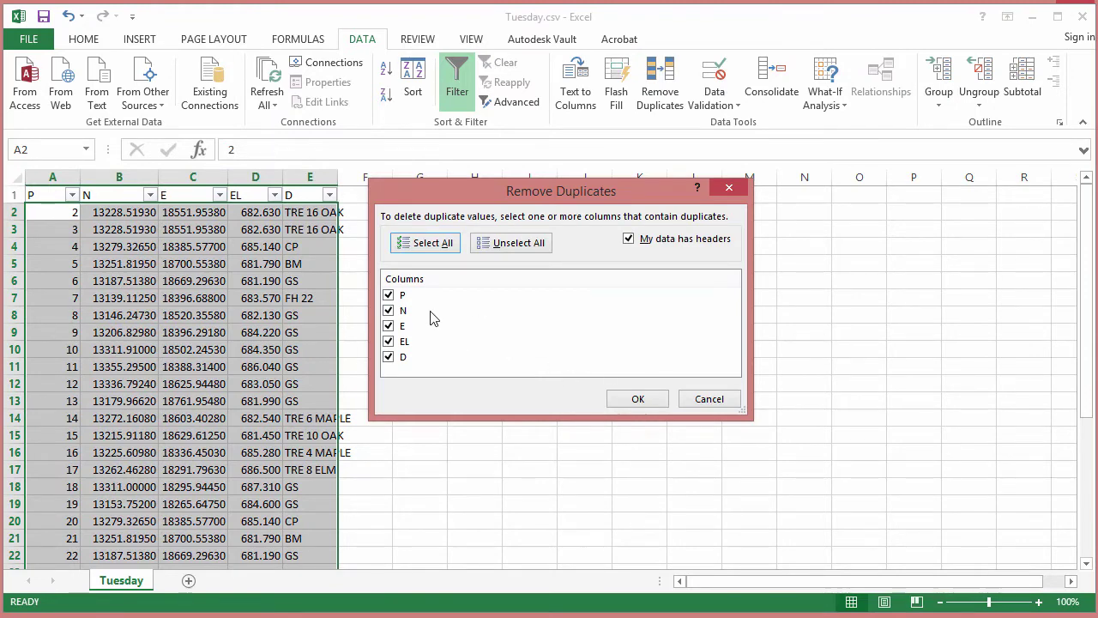
click(390, 295)
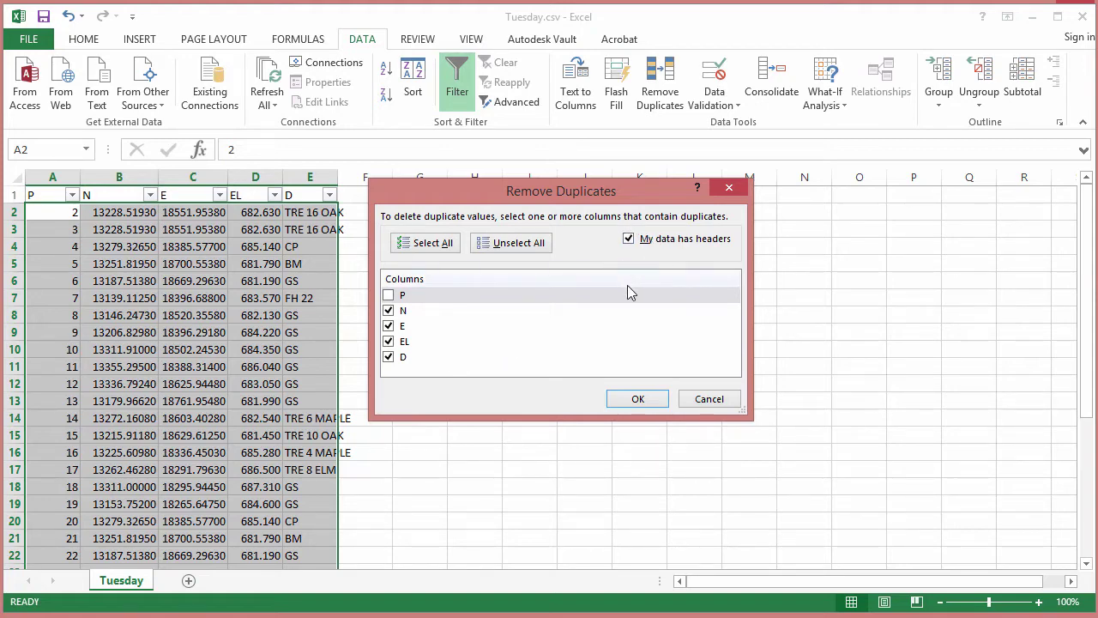
click(638, 399)
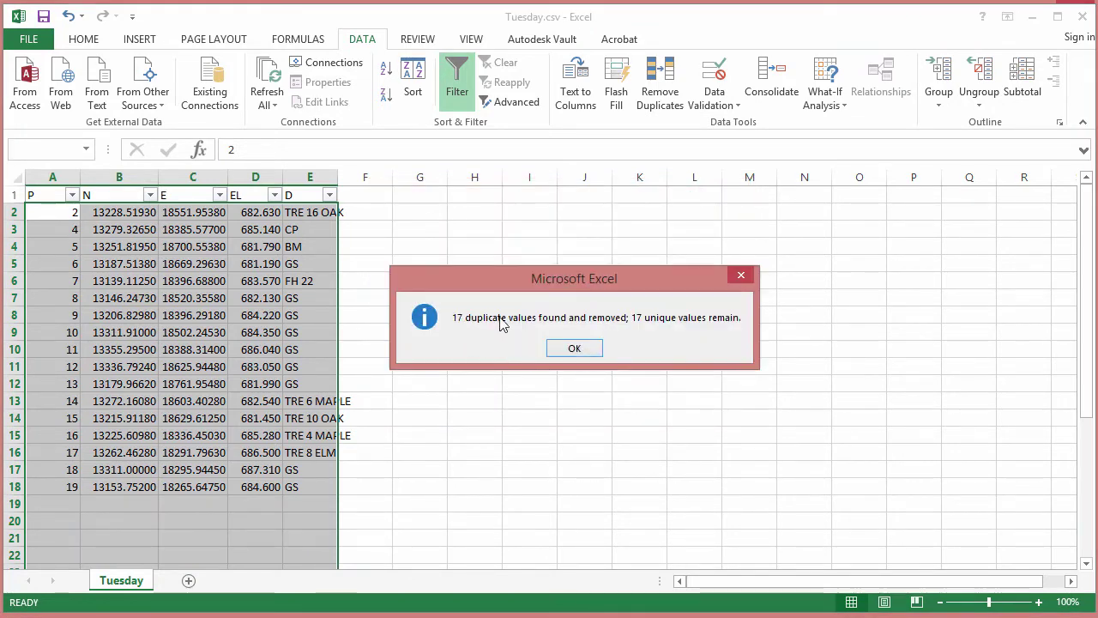
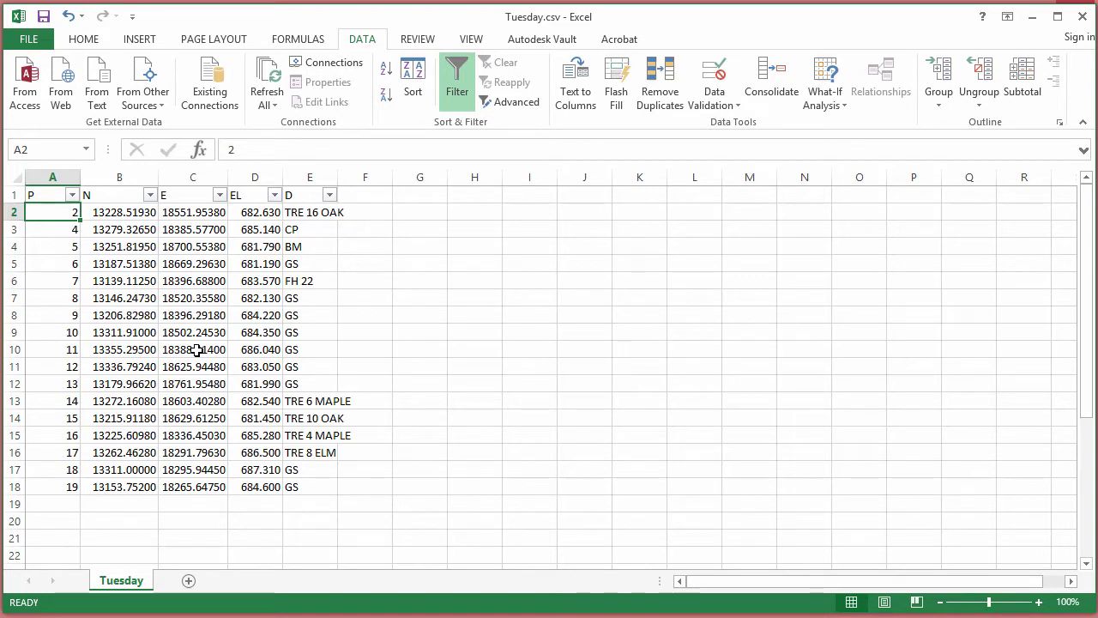
click(68, 17)
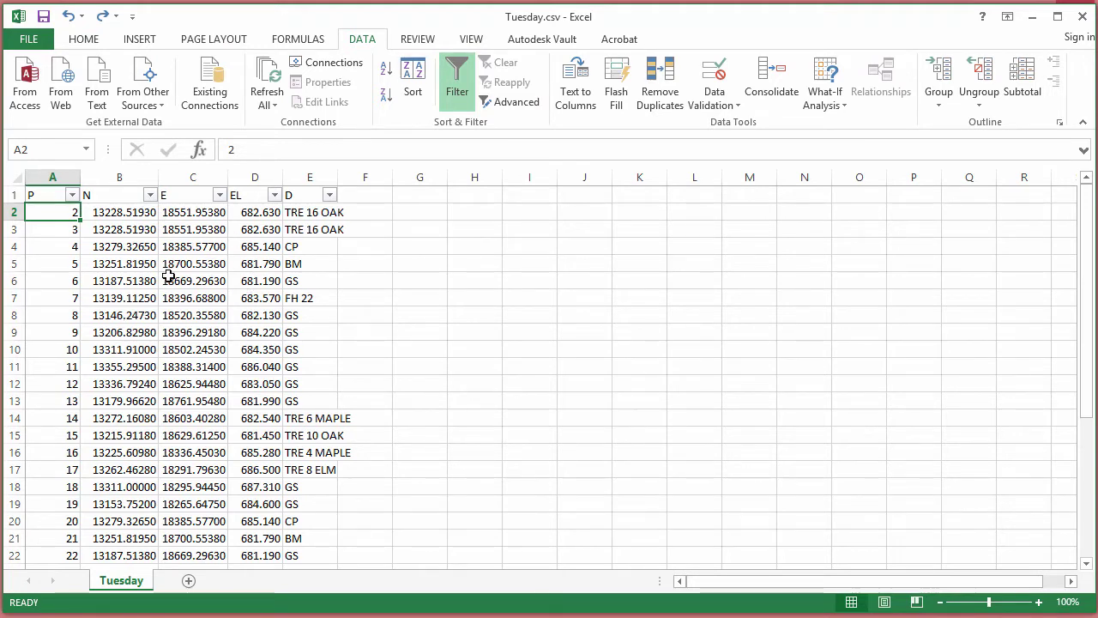
Fill all point rows, A2 to E35, with yellow and return to cell A2.
drag(49, 211, 307, 517)
click(83, 39)
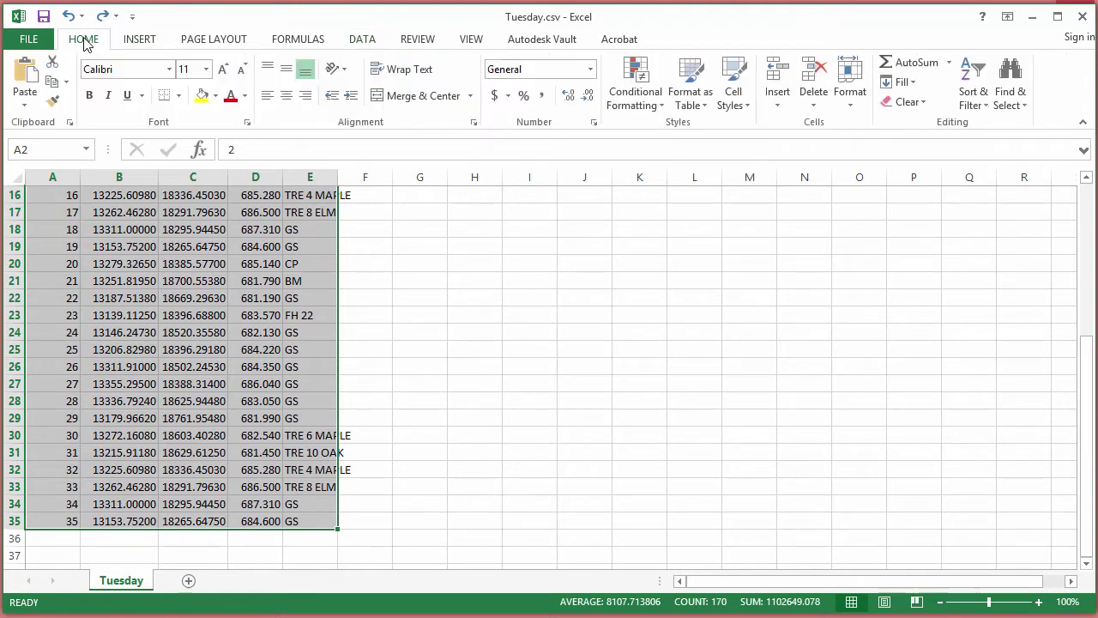
click(204, 96)
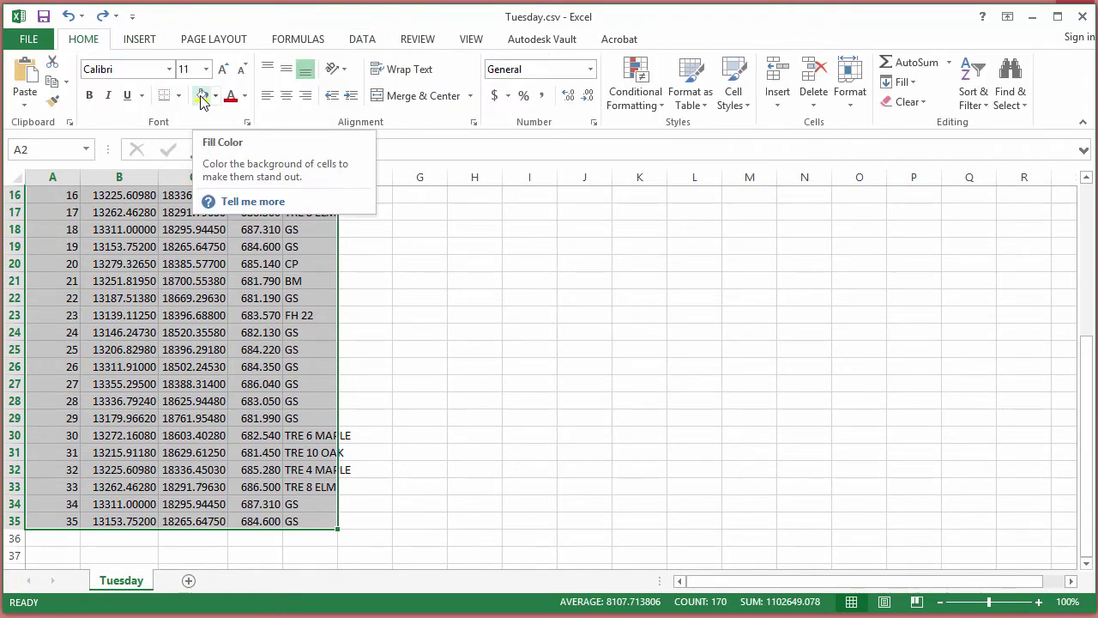
click(494, 405)
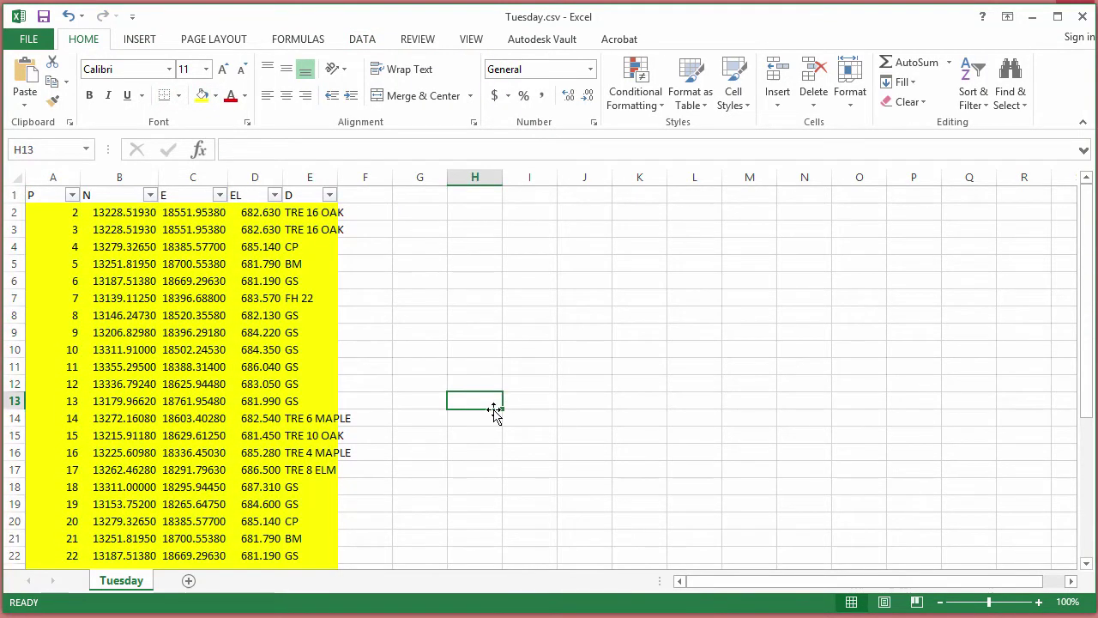
click(67, 212)
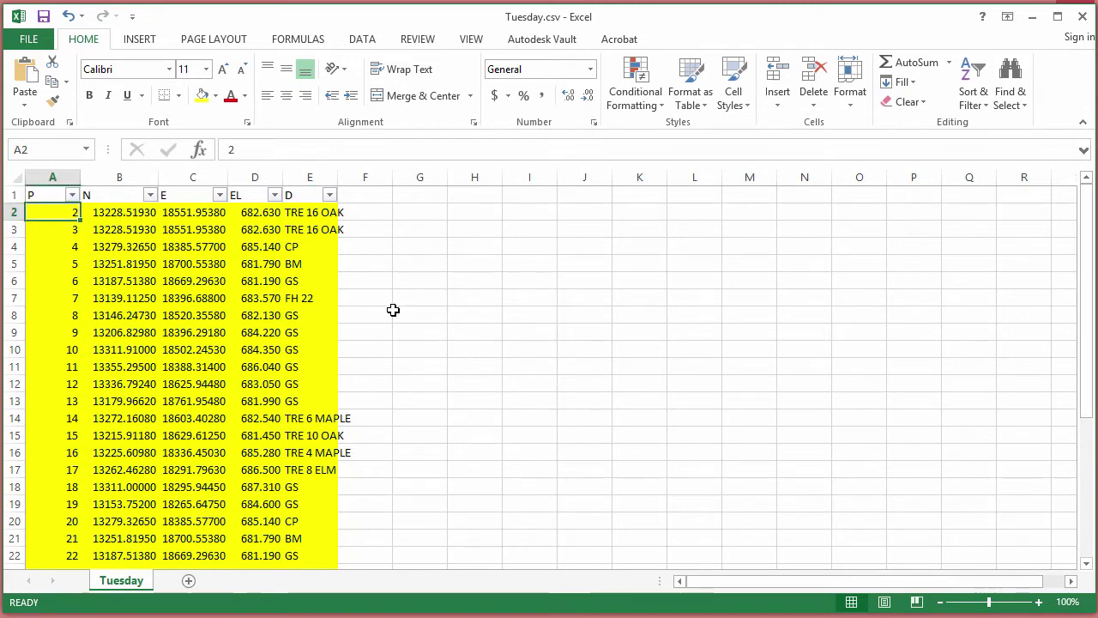
Apply an in-place advanced filter to the list range $B$1:$E$35, showing unique records only.
click(361, 39)
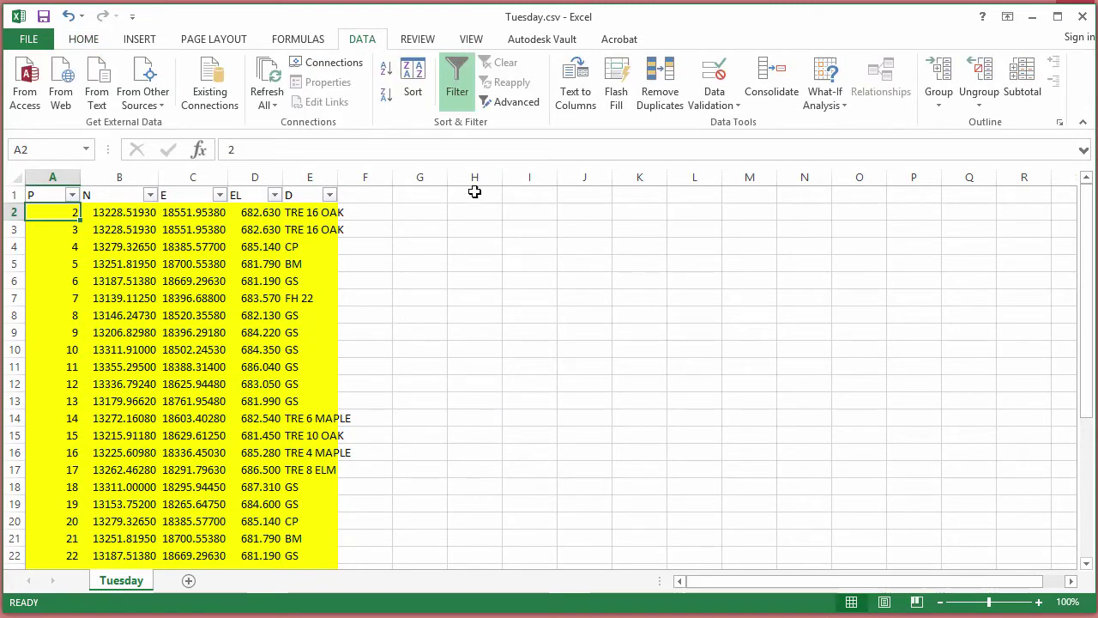
click(512, 103)
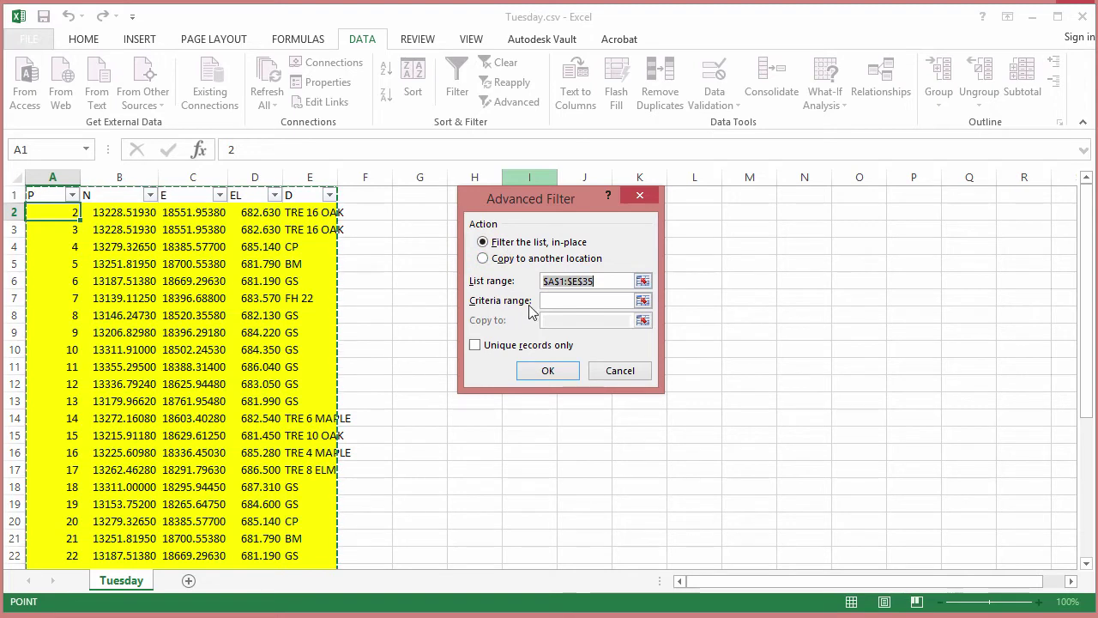
click(547, 282)
click(550, 301)
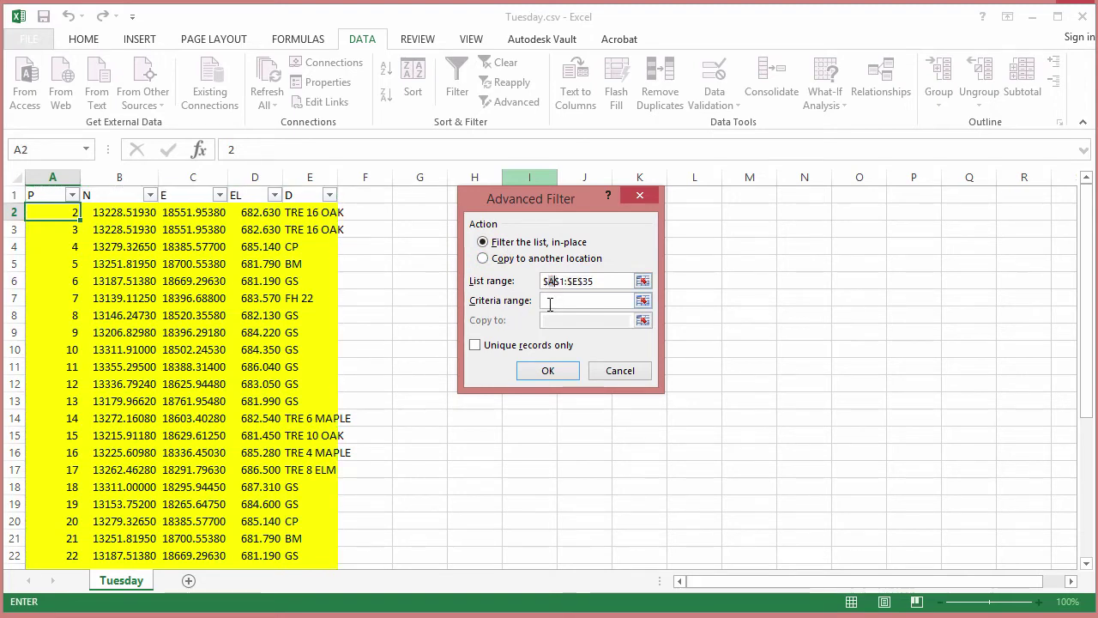
key(BackSpace)
text(B)
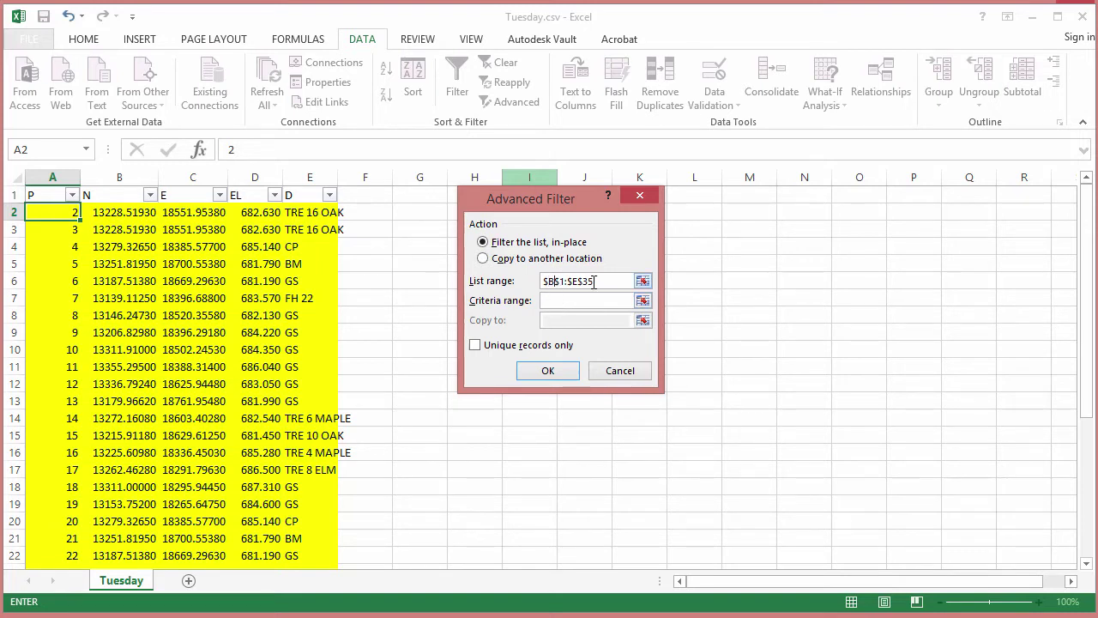
click(476, 347)
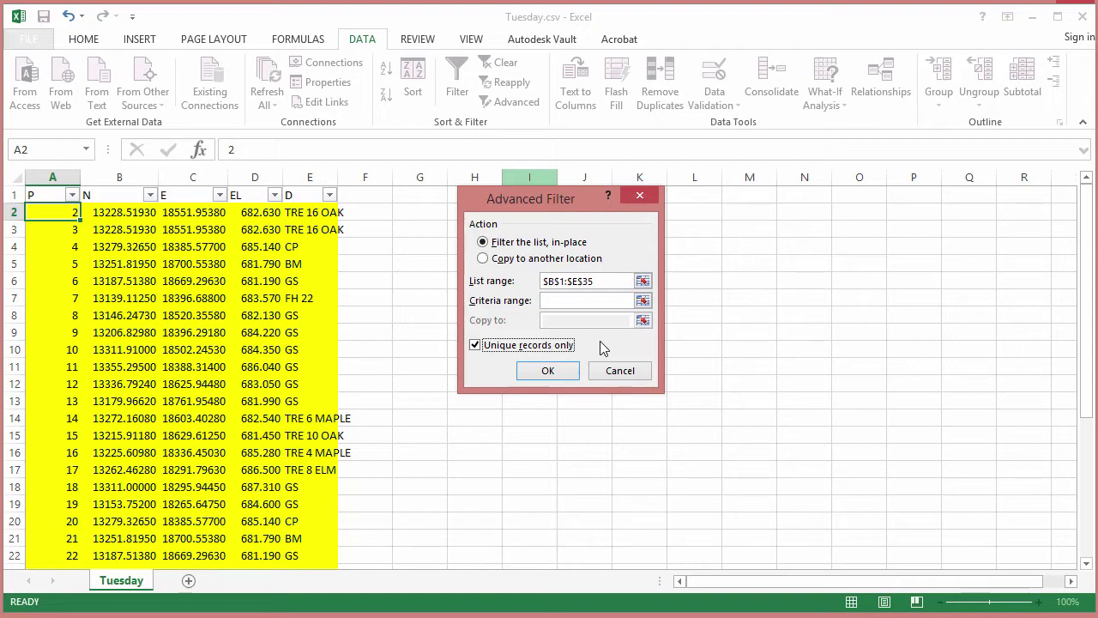
click(547, 374)
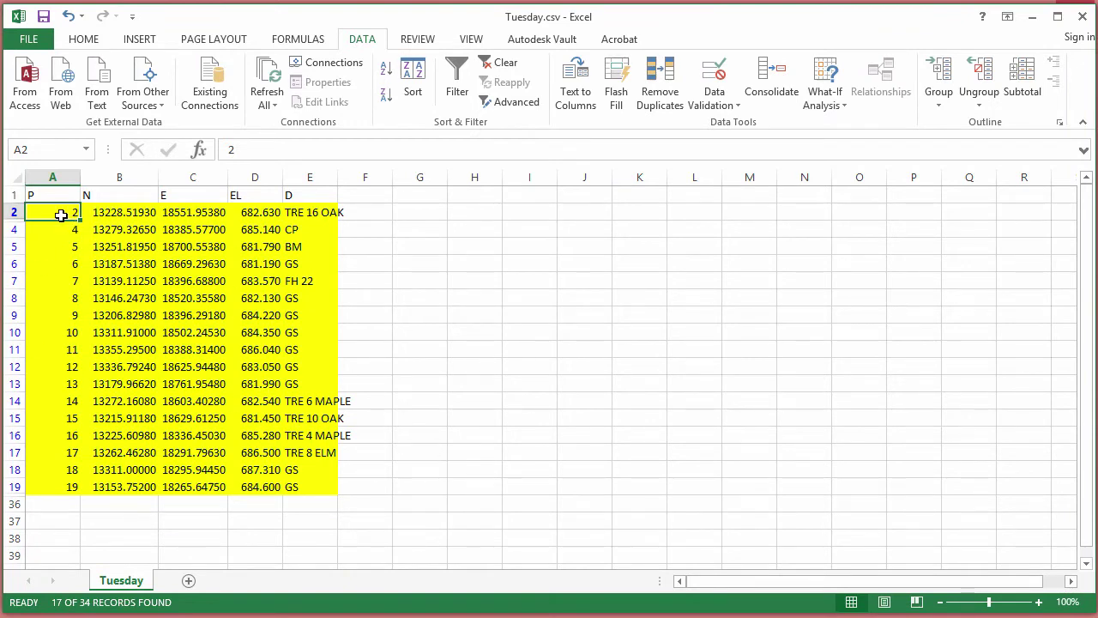
Fill the visible unique point rows, columns A to E, with light blue and deselect them.
drag(60, 215, 325, 492)
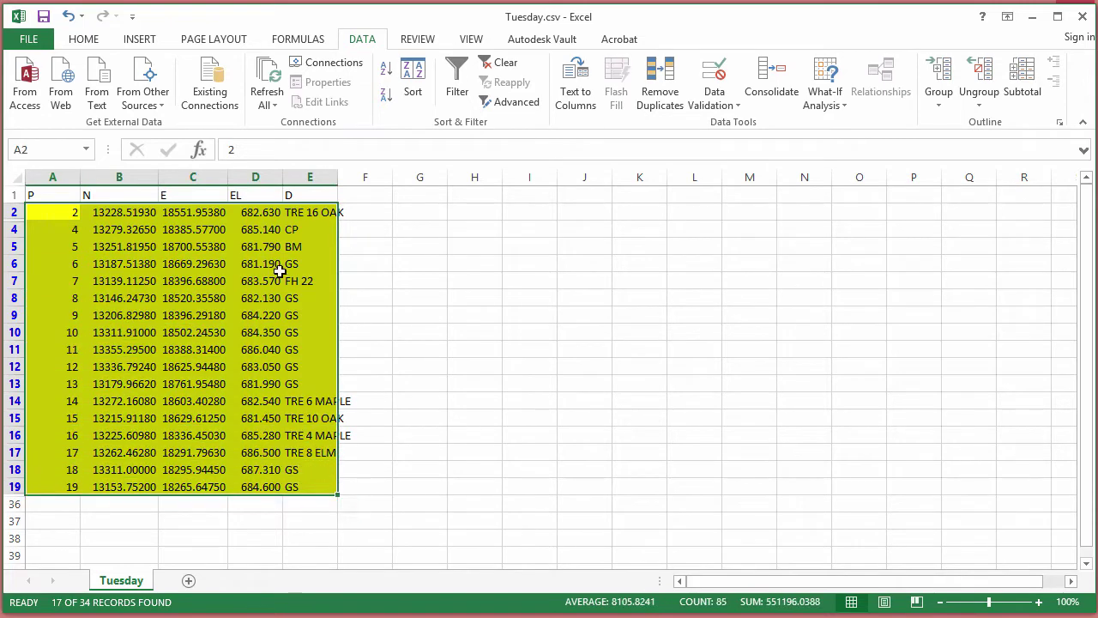
click(90, 42)
click(216, 95)
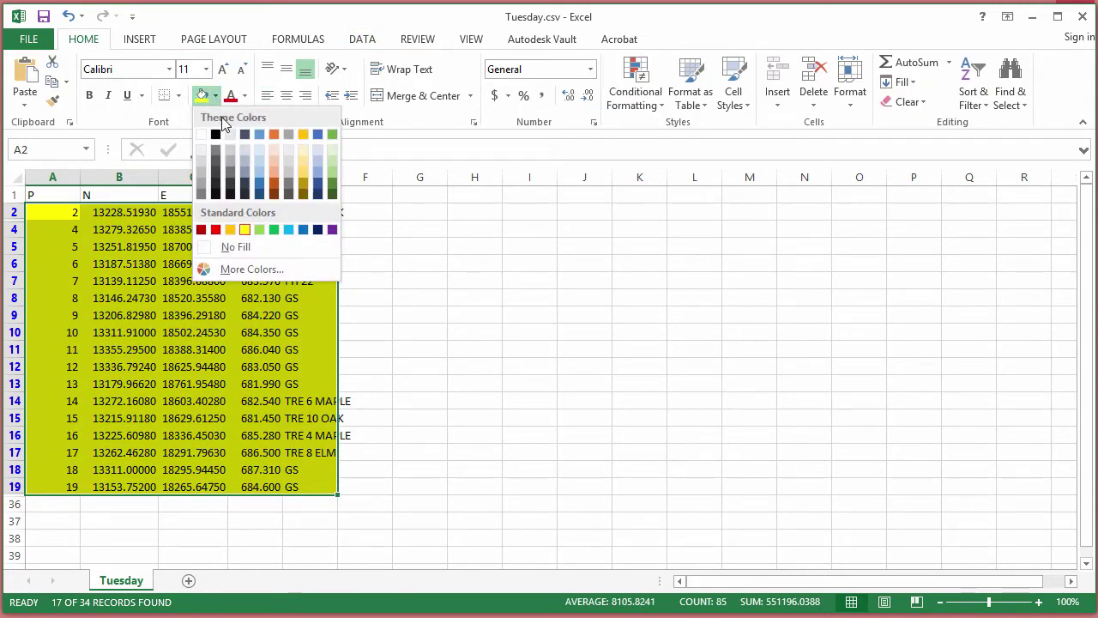
click(260, 171)
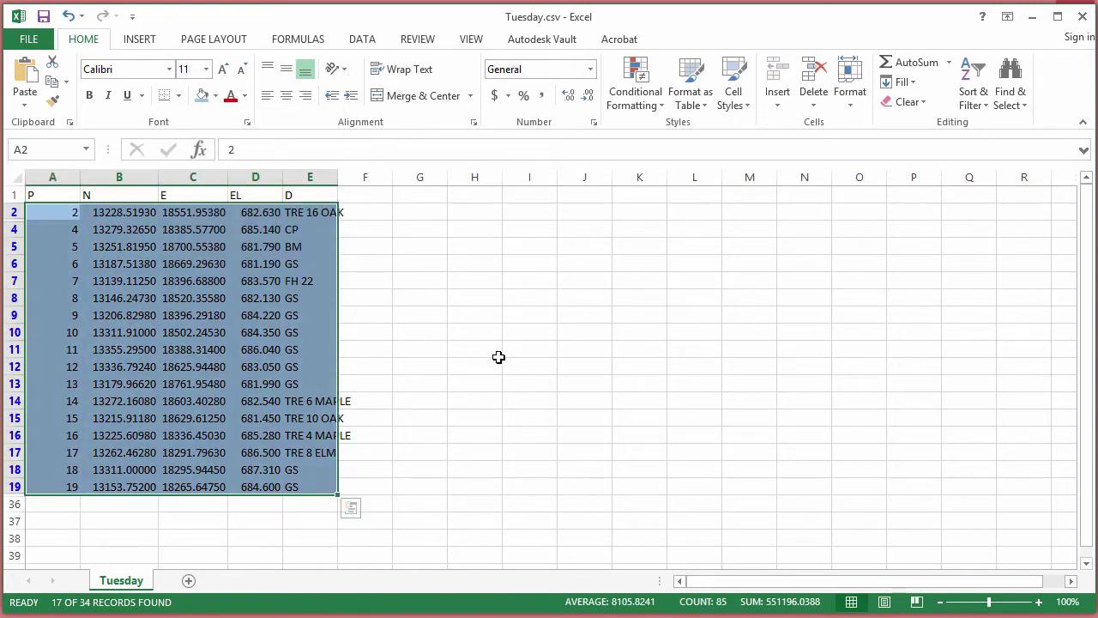
click(497, 351)
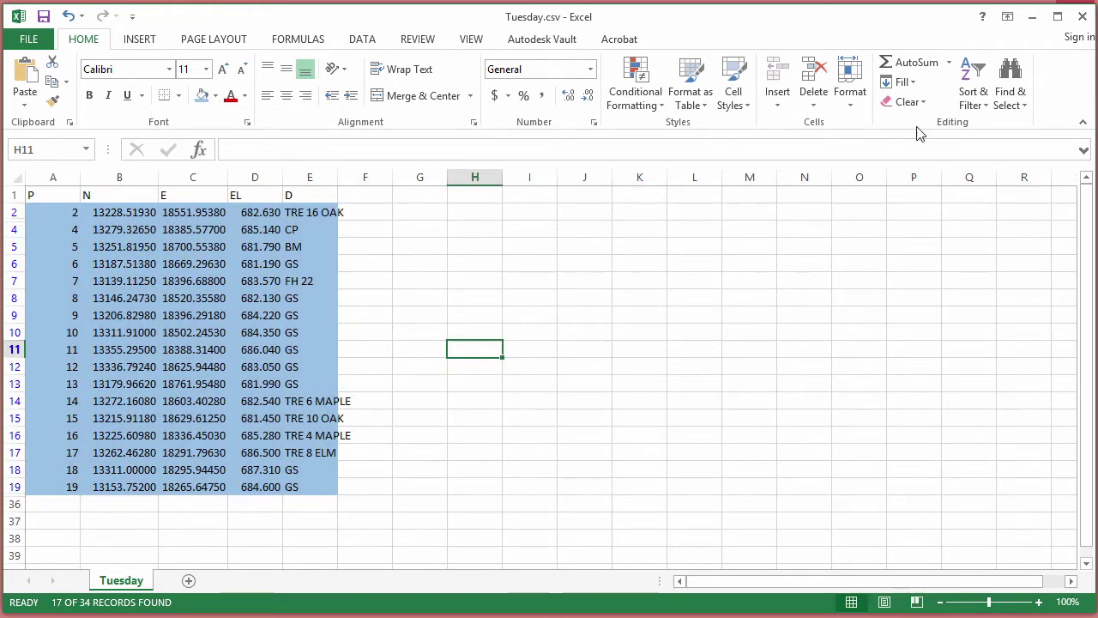
Clear the advanced filter and review the blue and yellow rows in the full point list.
click(980, 103)
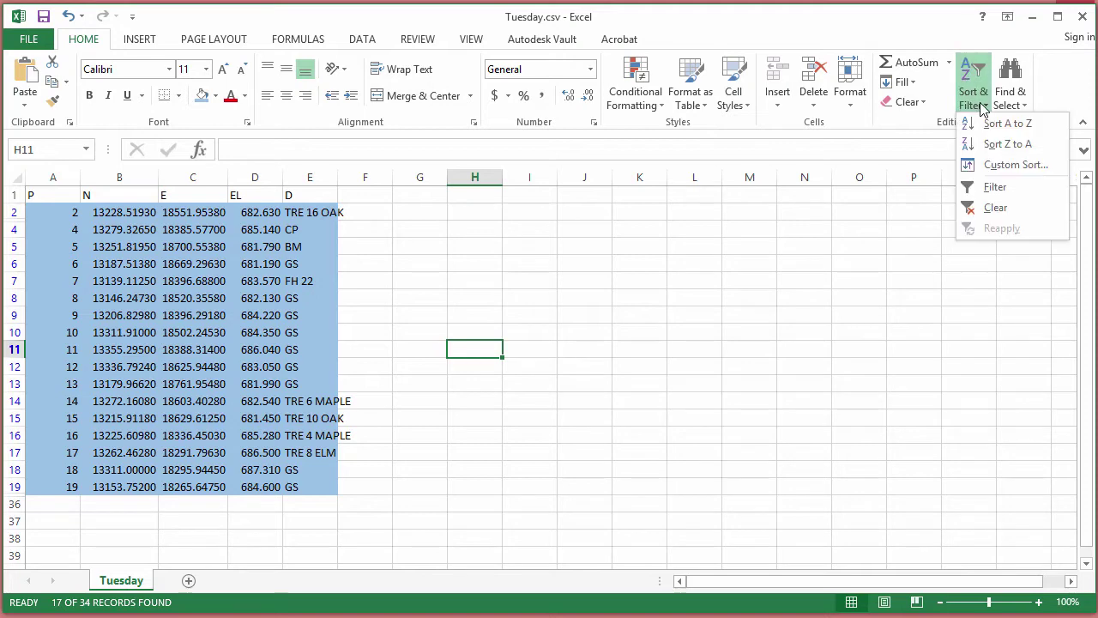
click(993, 209)
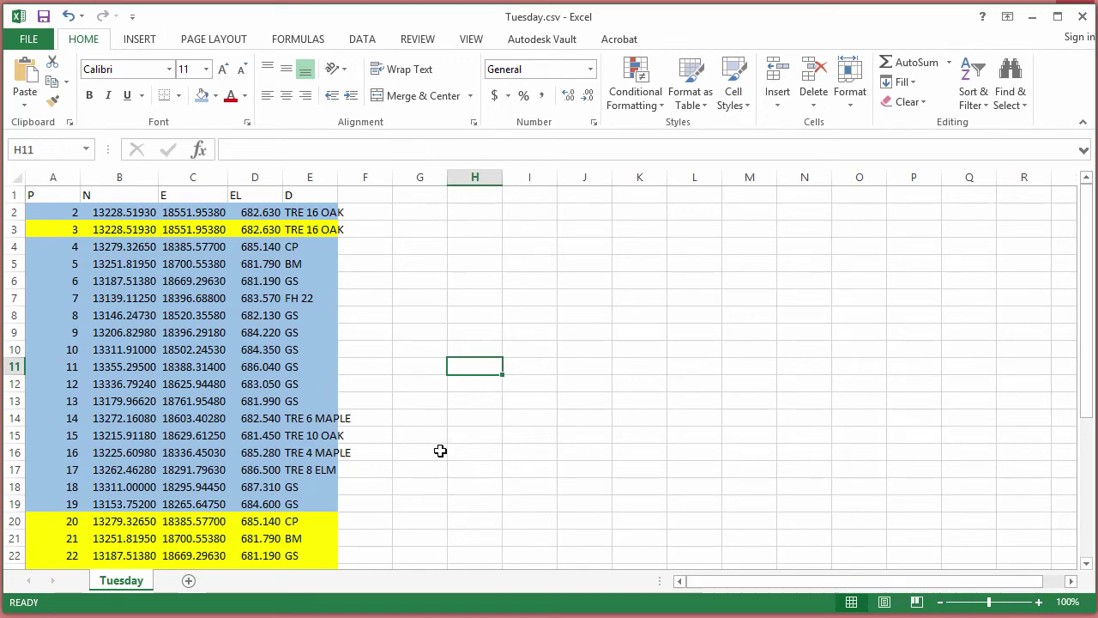
scroll(417, 439, down, 1)
scroll(413, 435, down, 2)
scroll(413, 435, up, 3)
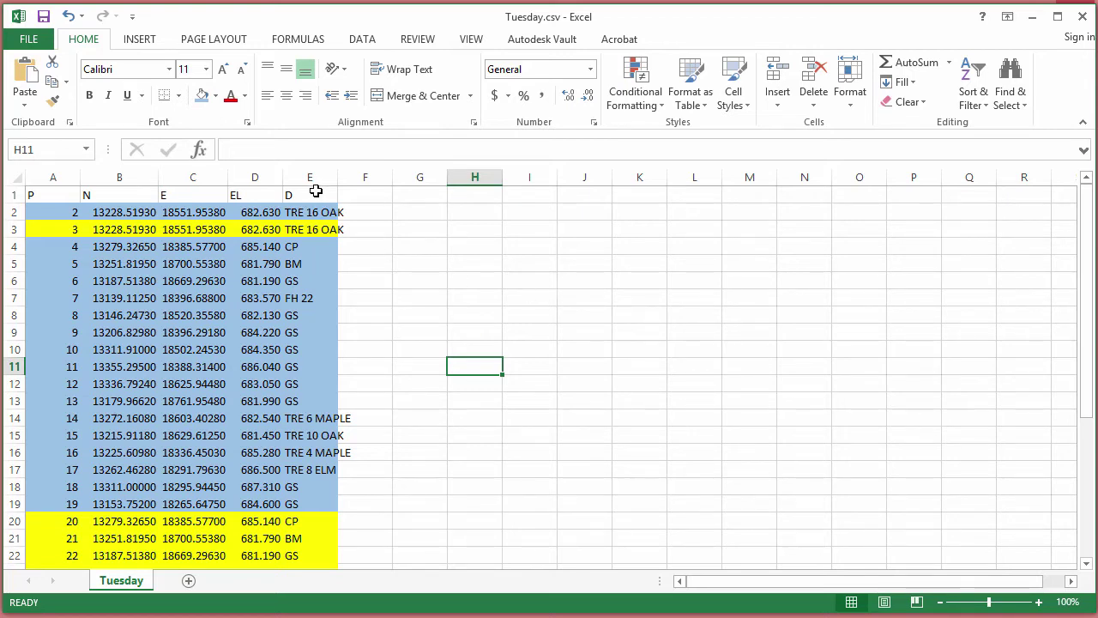
Turn header filtering back on and filter the D column by the yellow cell color.
click(974, 108)
click(71, 211)
click(66, 213)
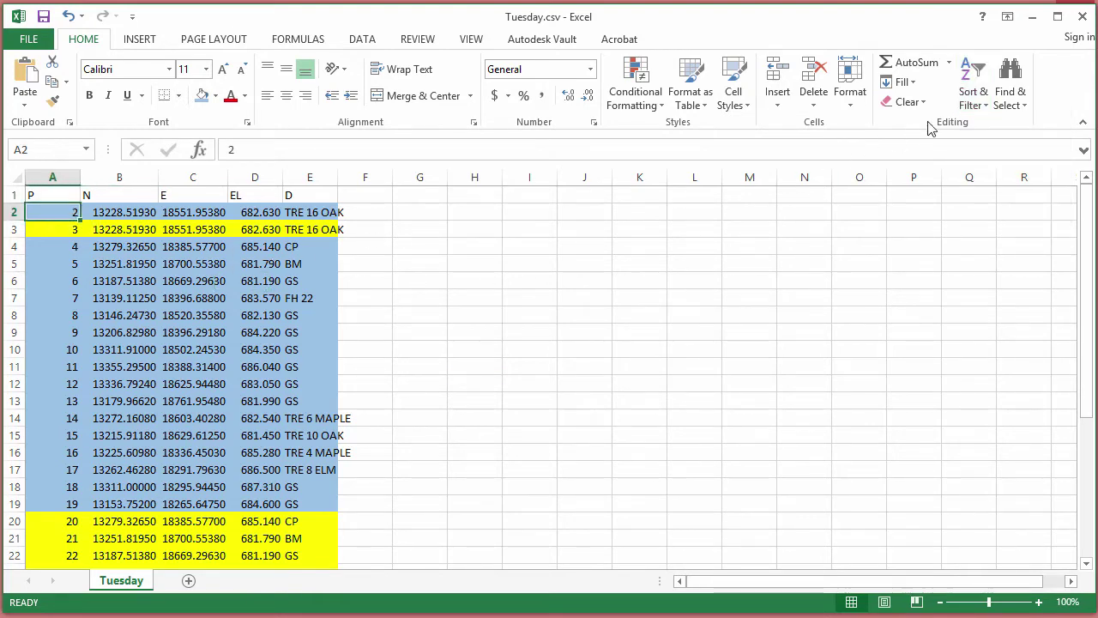
click(974, 77)
click(995, 185)
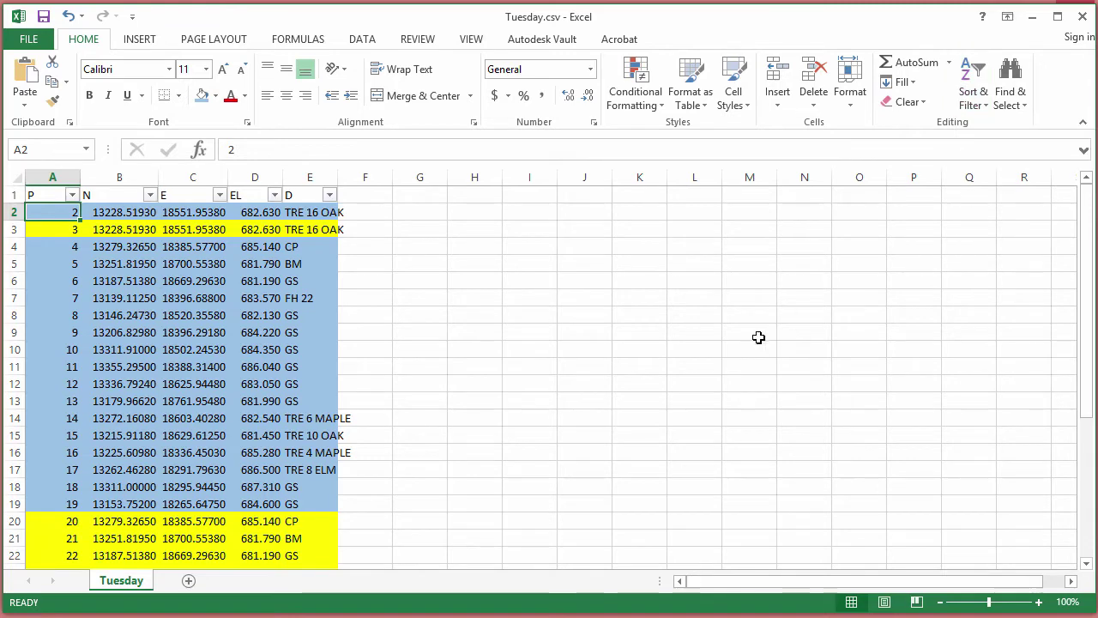
click(329, 195)
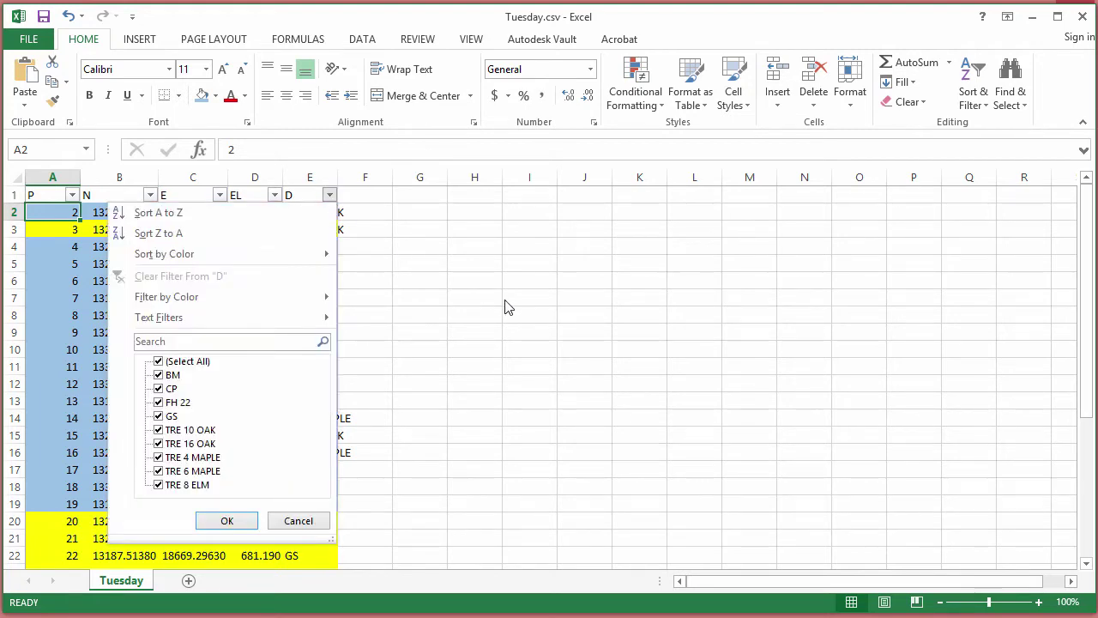
mouse_move(212, 299)
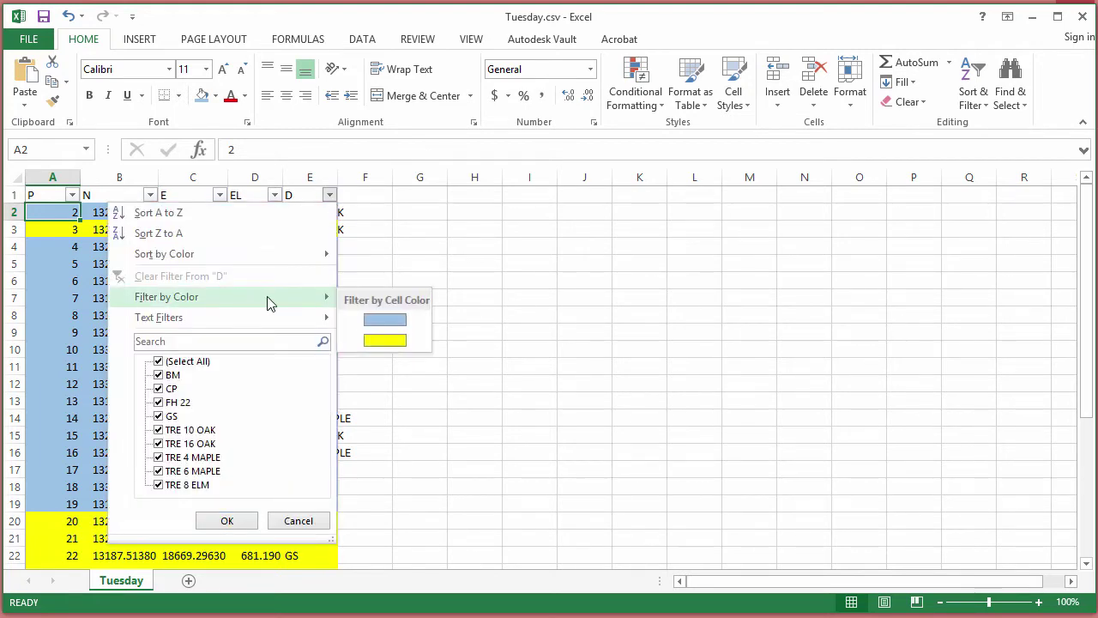
click(383, 342)
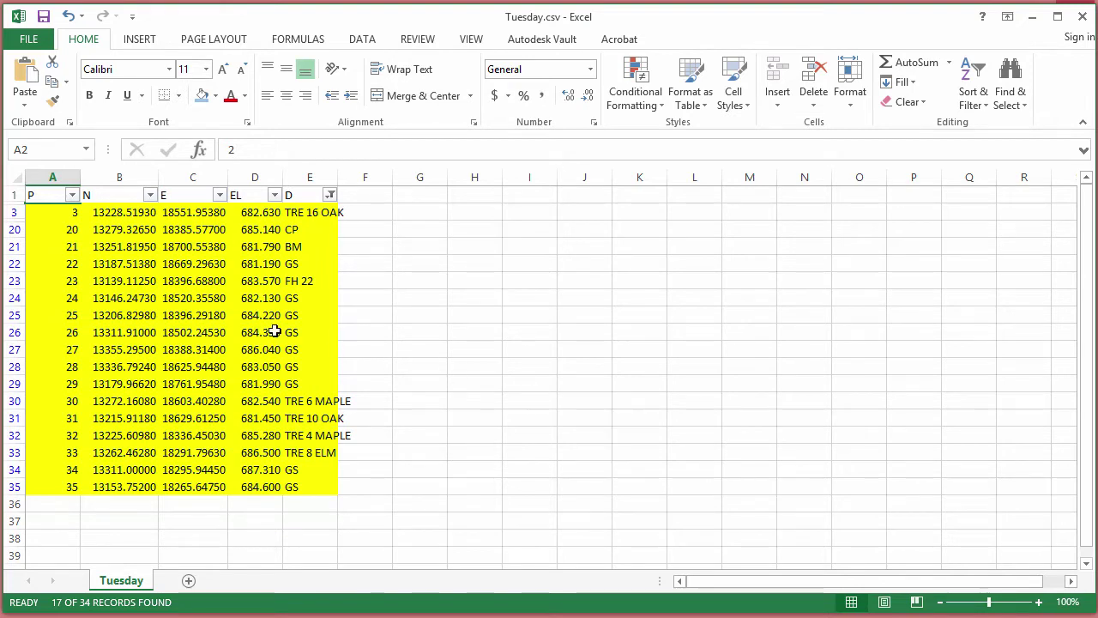
Copy the point numbers of the yellow duplicate rows in column P, from point 3 to point 35.
click(57, 215)
drag(58, 214, 71, 488)
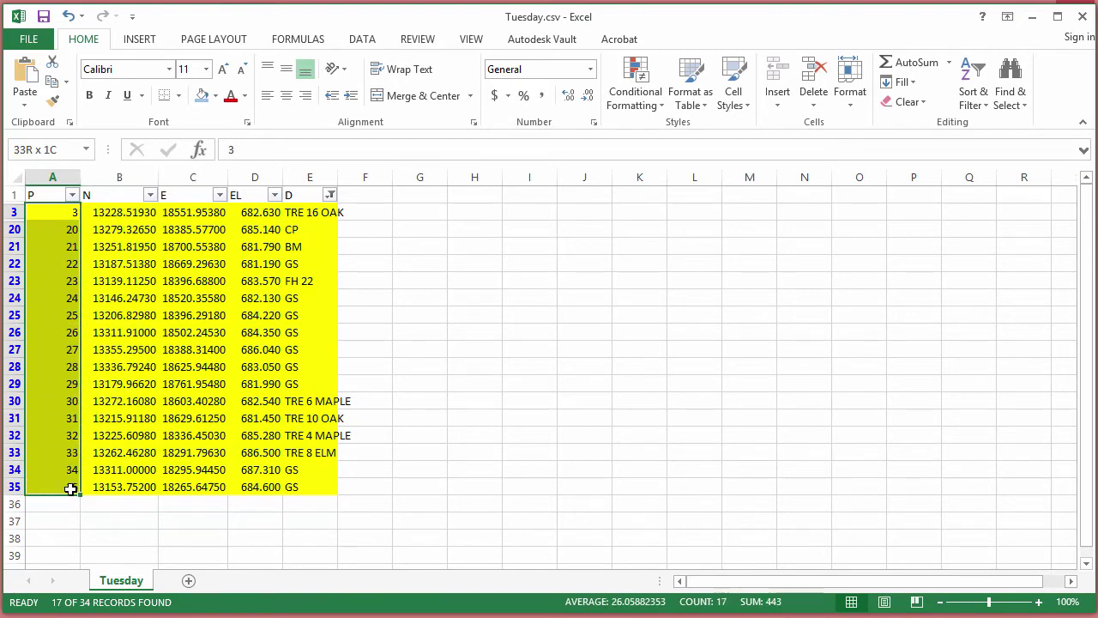
right_click(48, 220)
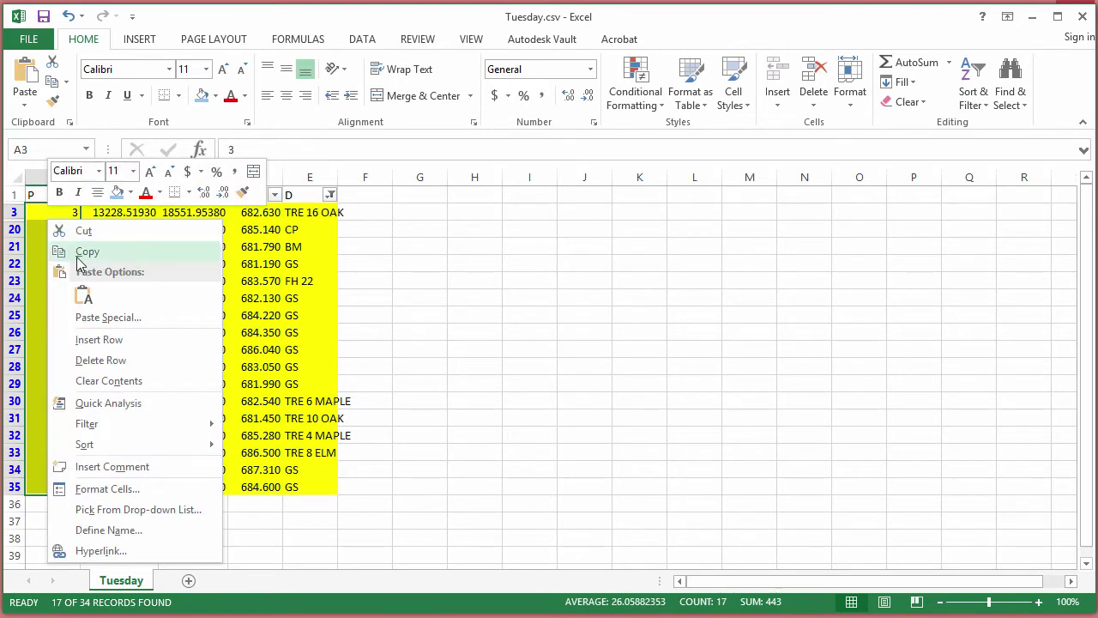
click(86, 253)
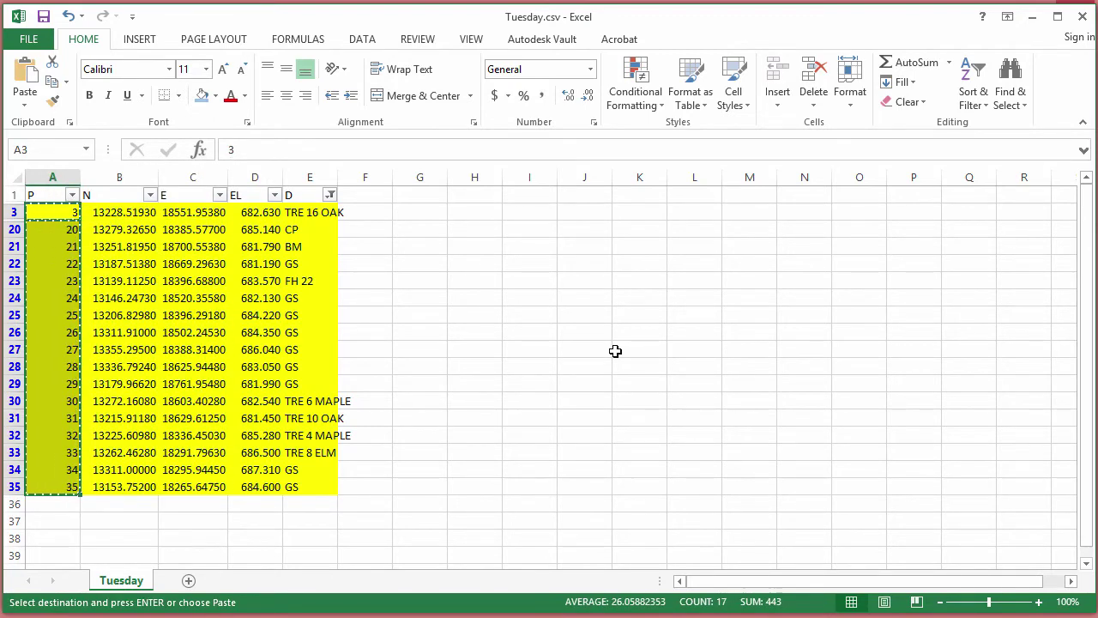
Create a blank workbook and paste the copied point numbers transposed into a row starting at A1.
click(34, 39)
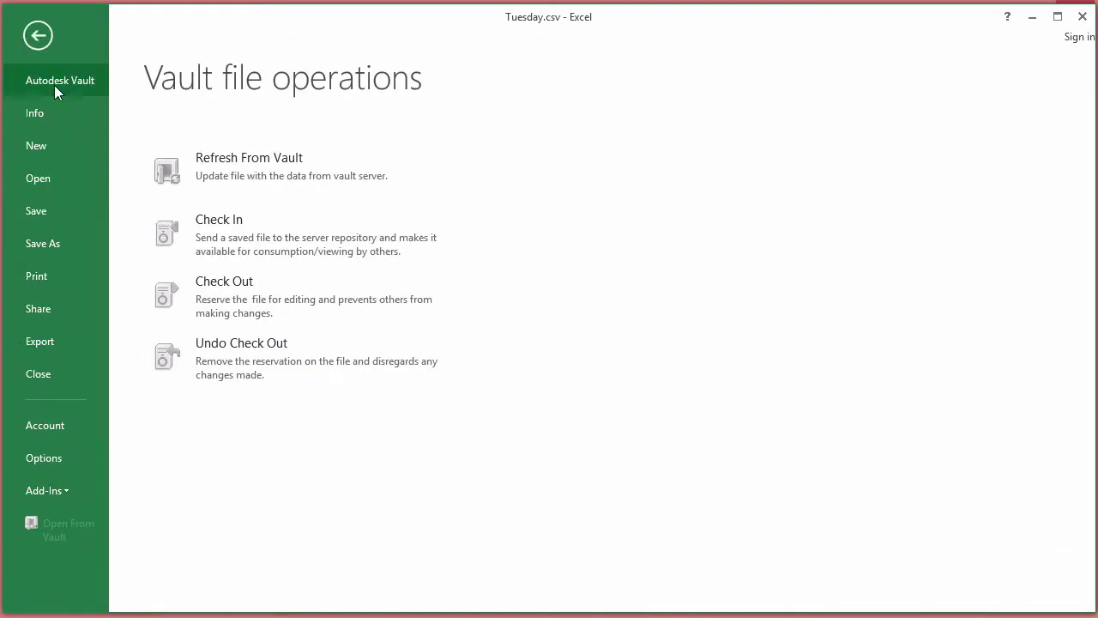
click(47, 146)
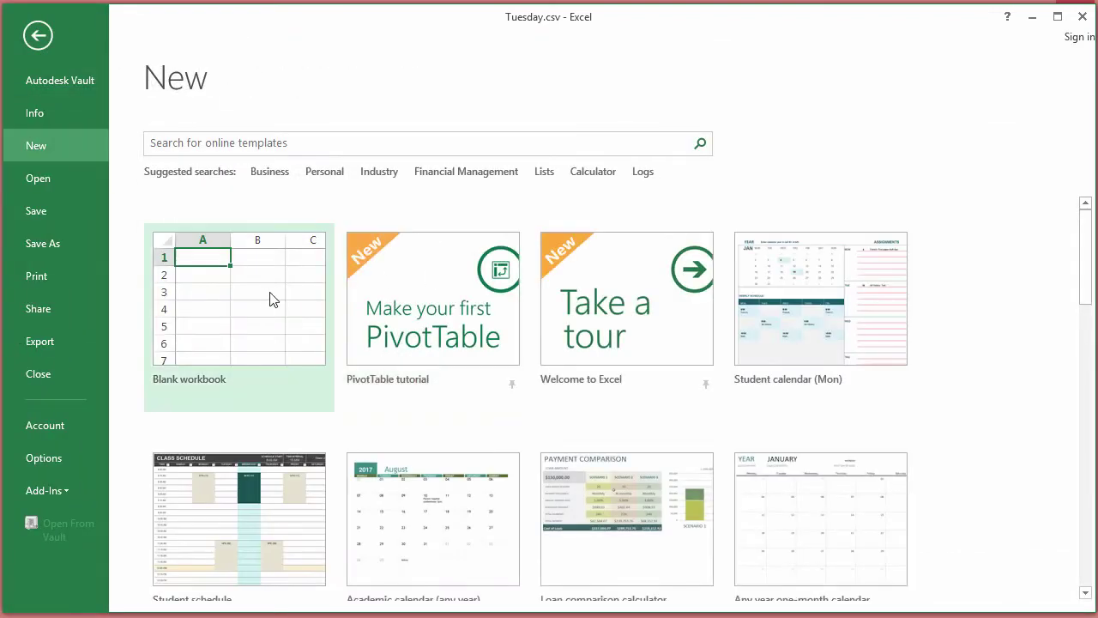
click(277, 298)
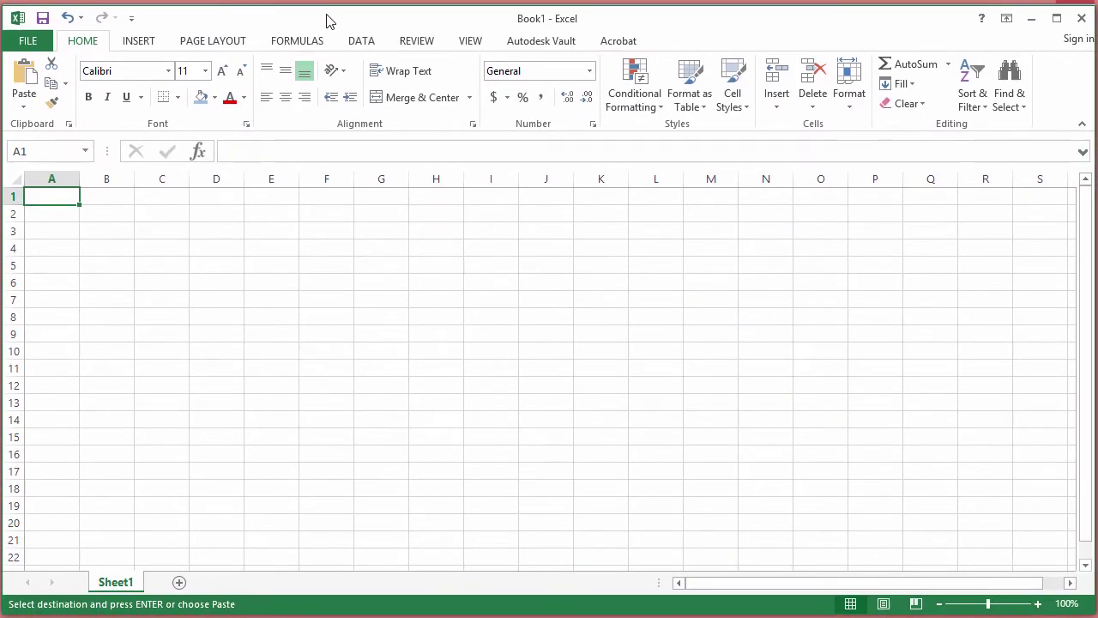
right_click(60, 198)
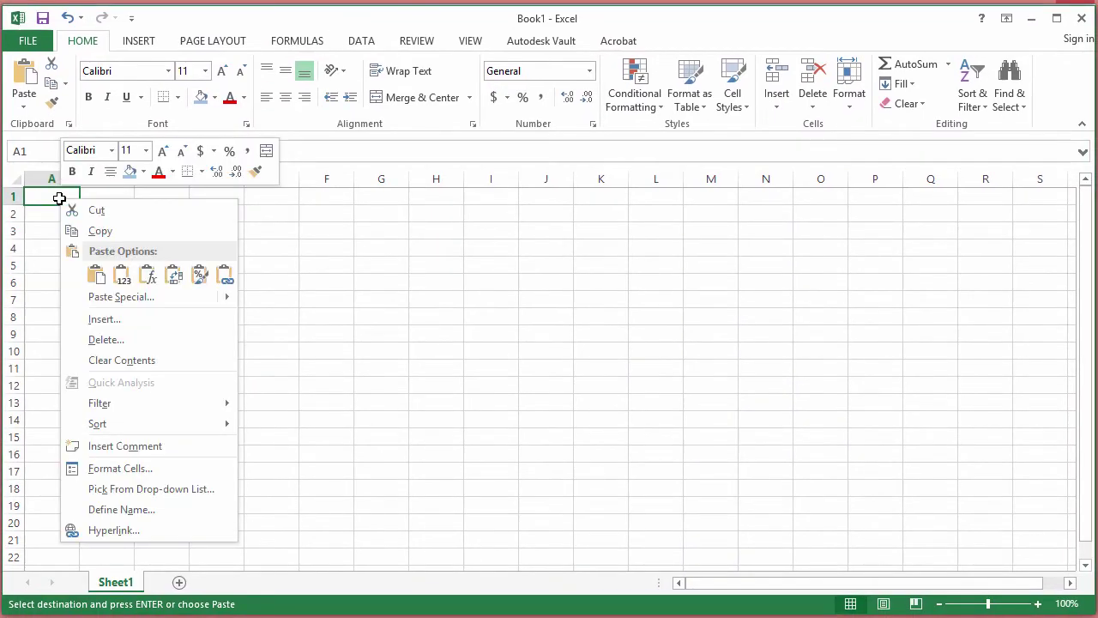
click(174, 275)
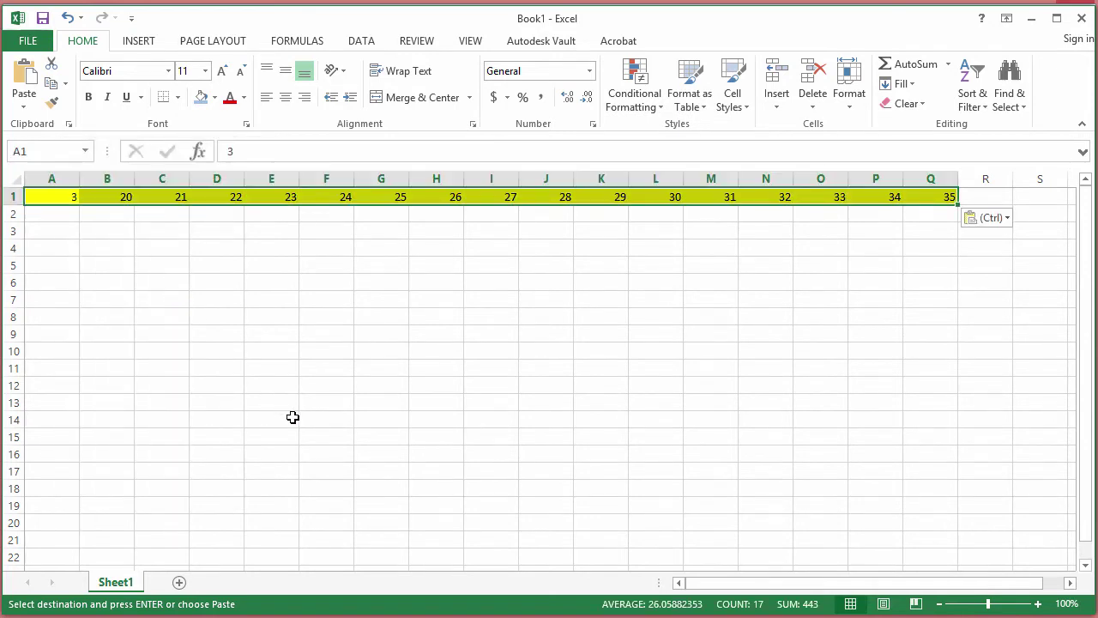
Save the new workbook as Remove.csv in comma-delimited CSV format in the Tuesday folder, and close it without saving again.
click(36, 41)
click(61, 244)
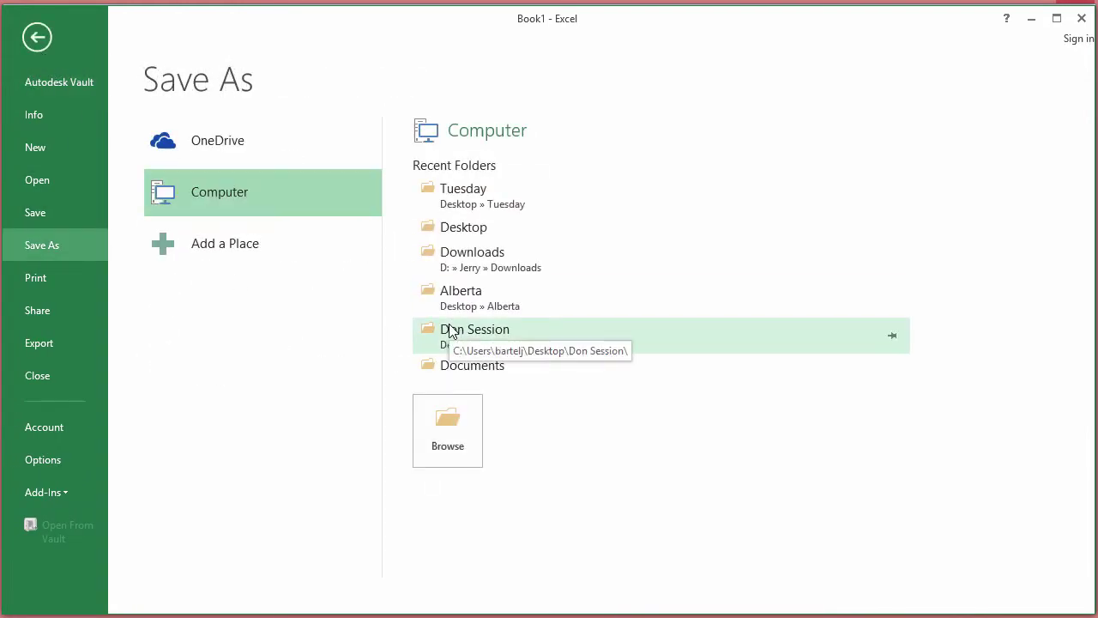
click(460, 196)
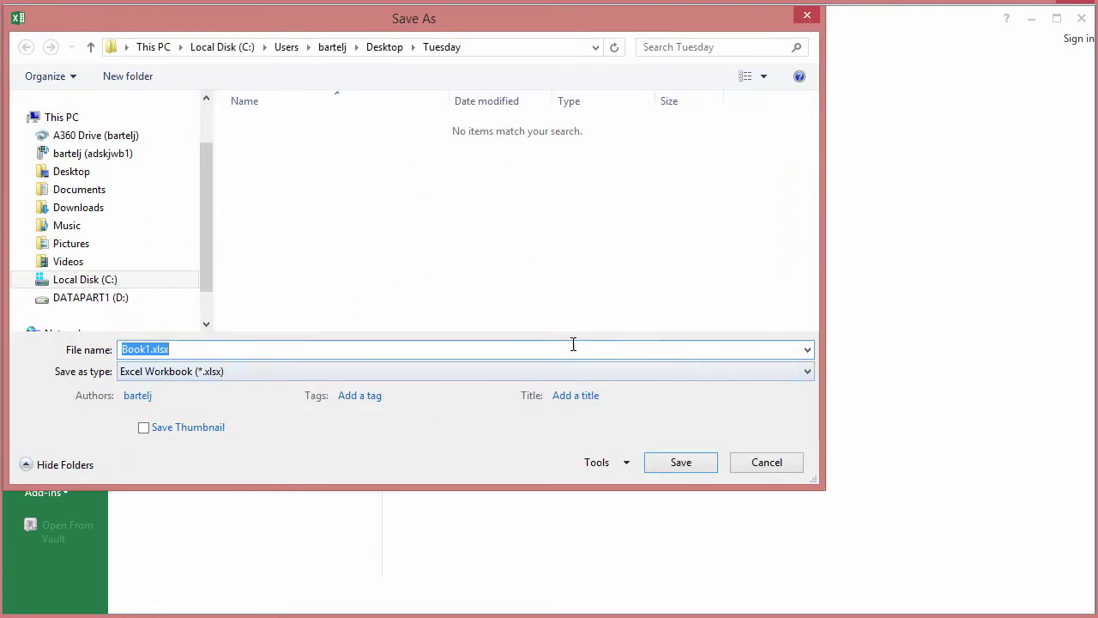
text(Remove)
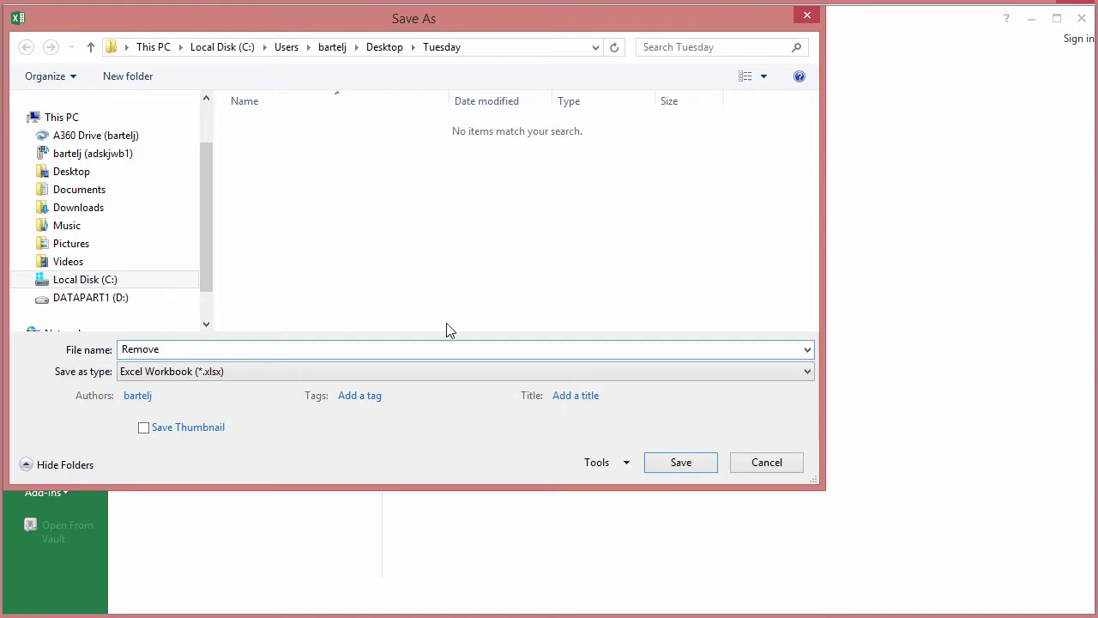
click(806, 372)
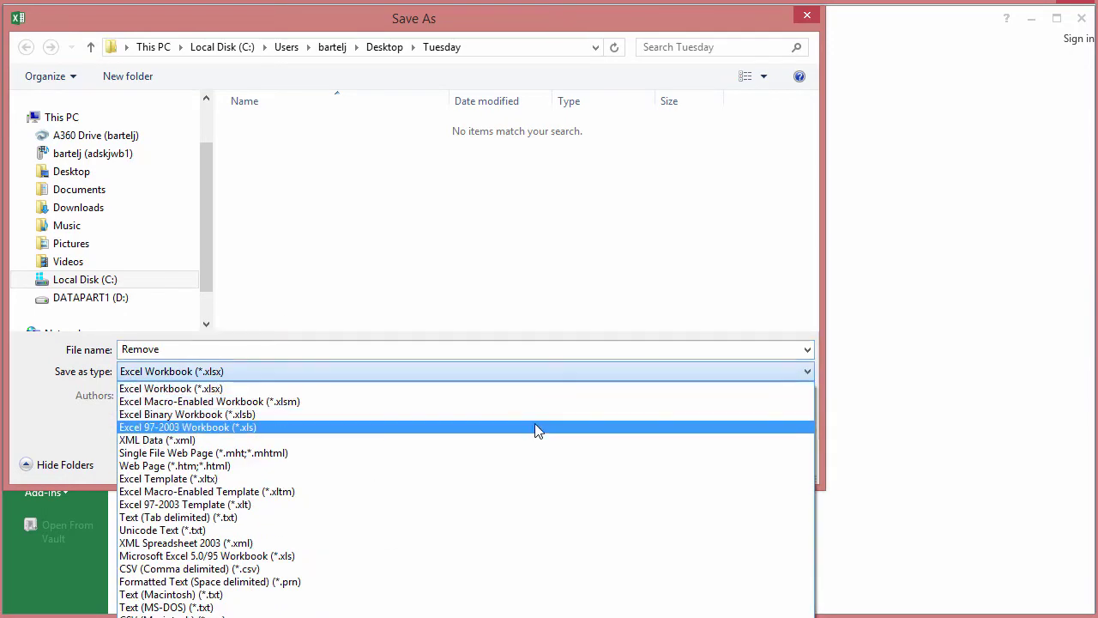
click(348, 568)
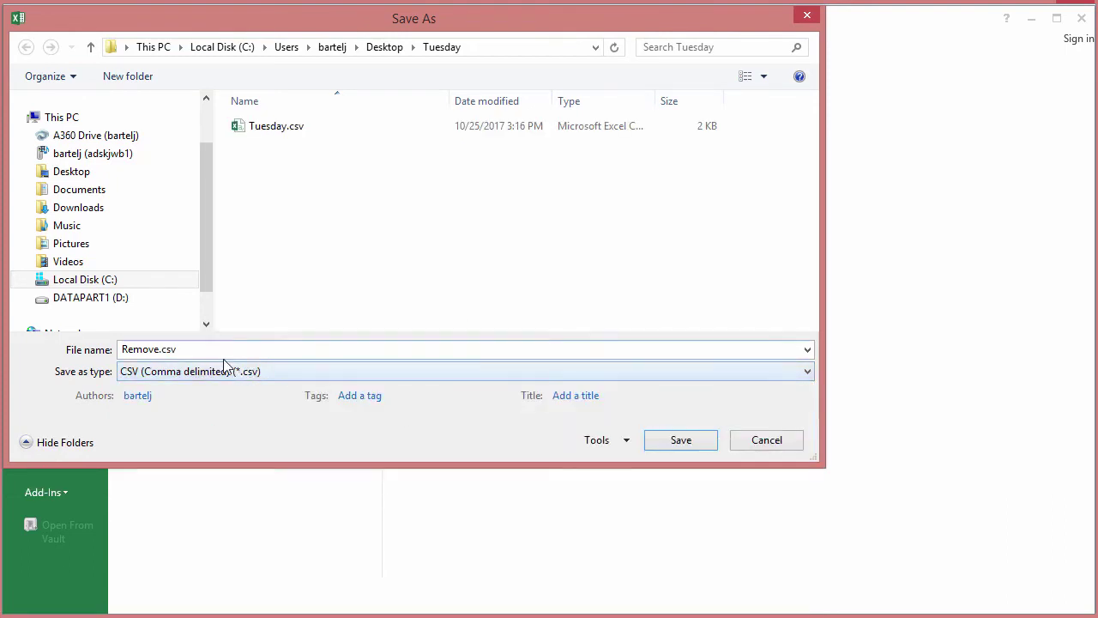
click(682, 440)
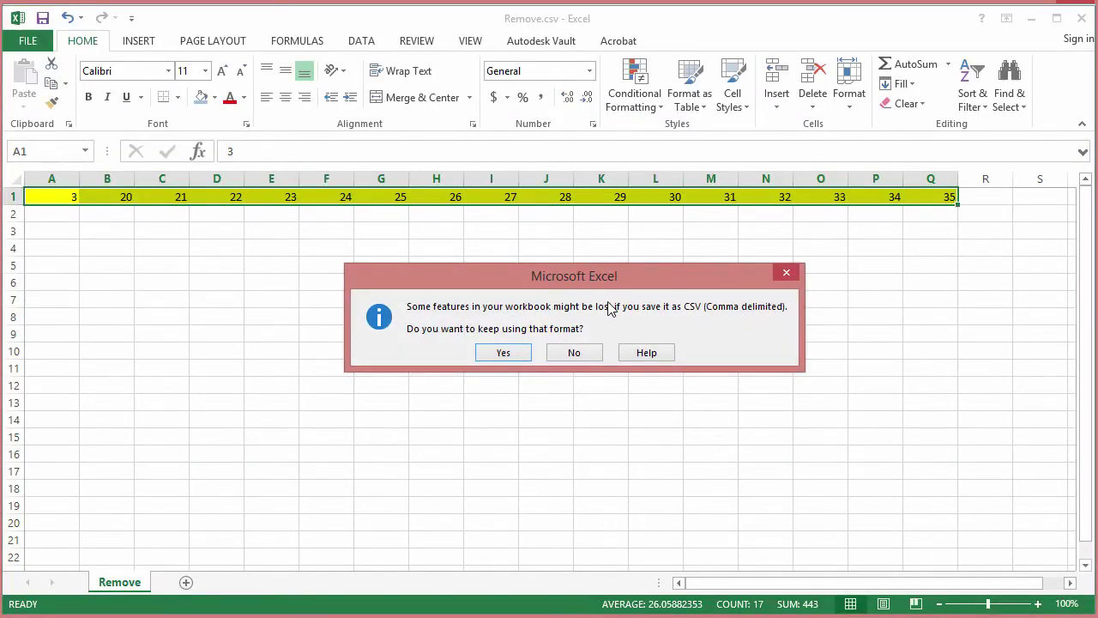
click(504, 352)
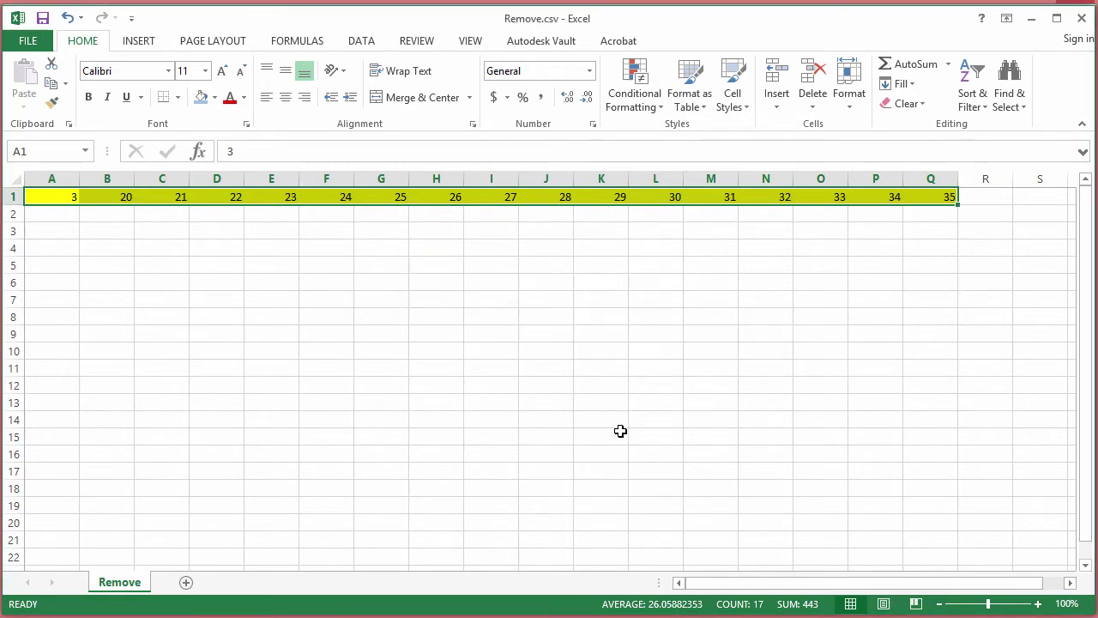
click(1082, 19)
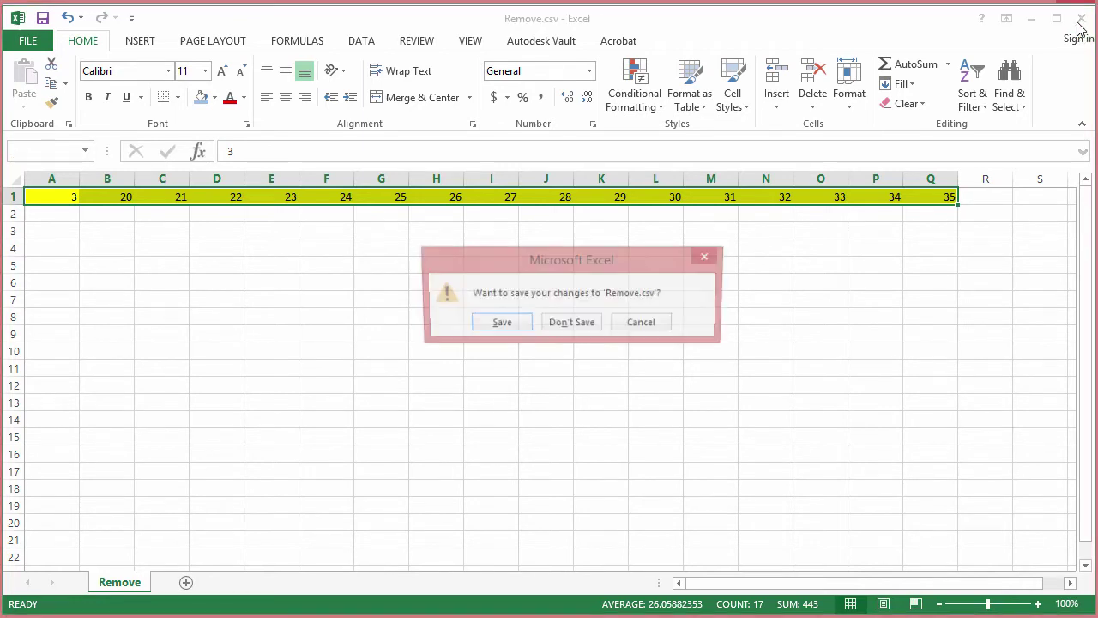
click(571, 327)
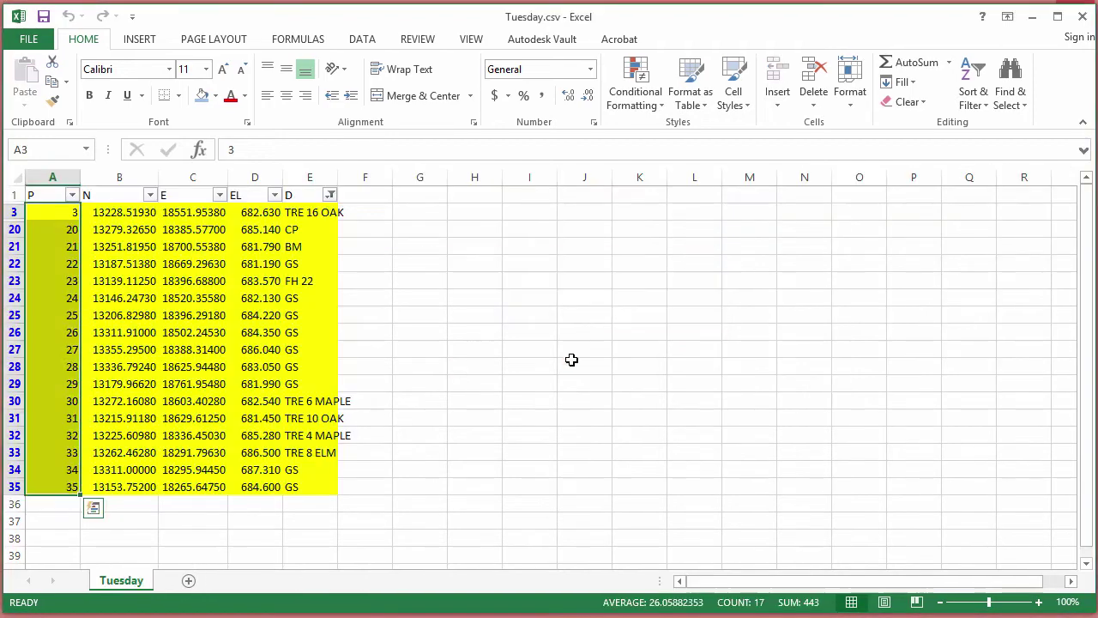
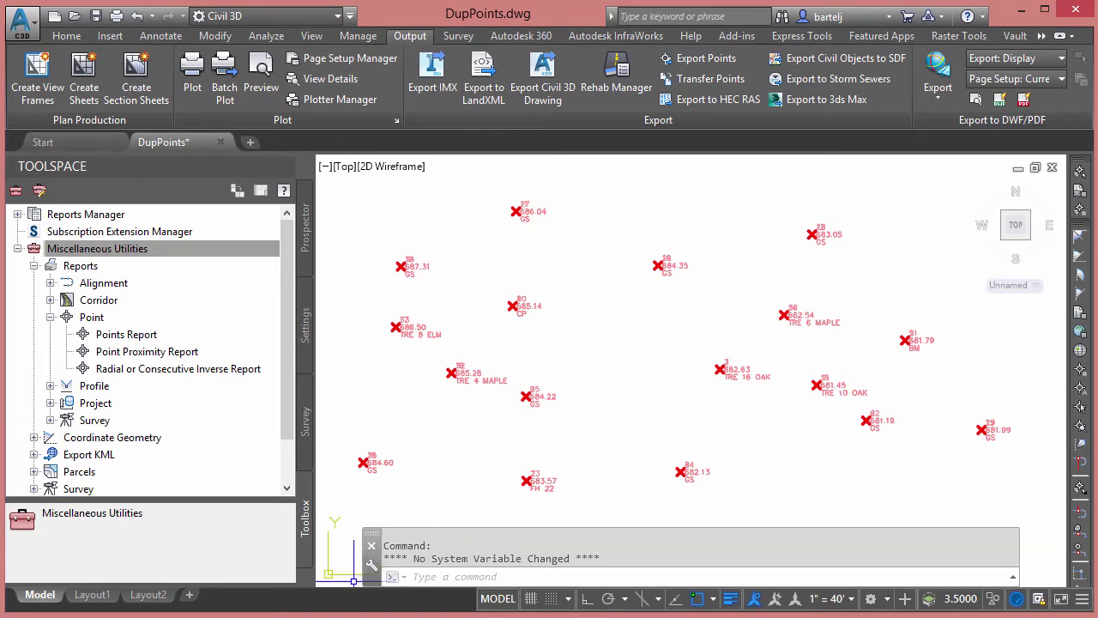
Browse to the Tuesday folder on the Desktop in File Explorer and open Remove.csv in Notepad.
key(super+e)
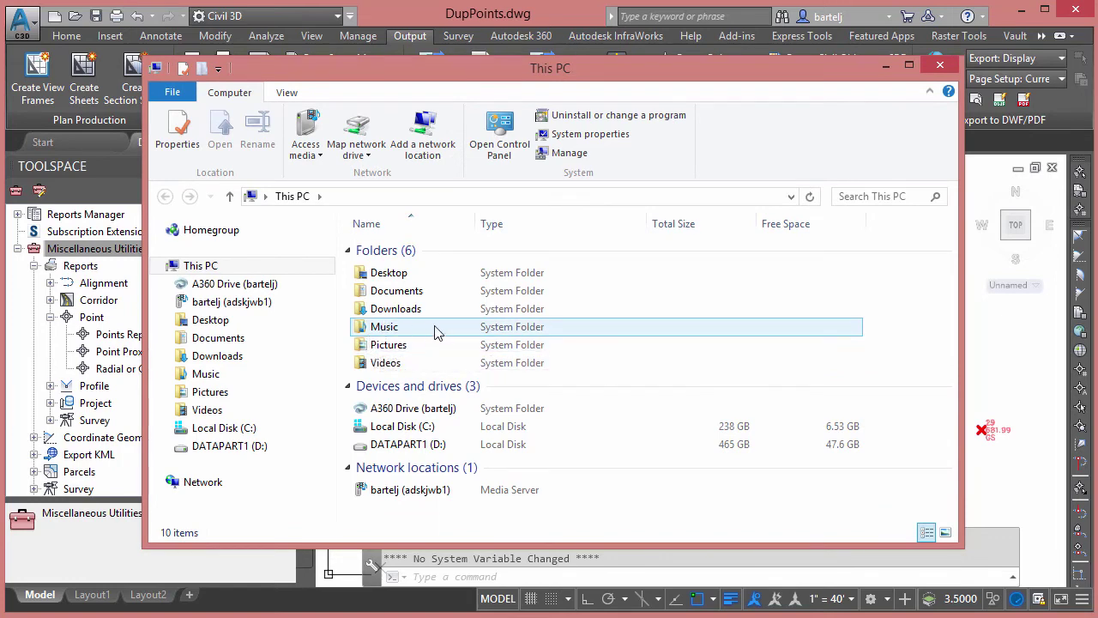
click(216, 324)
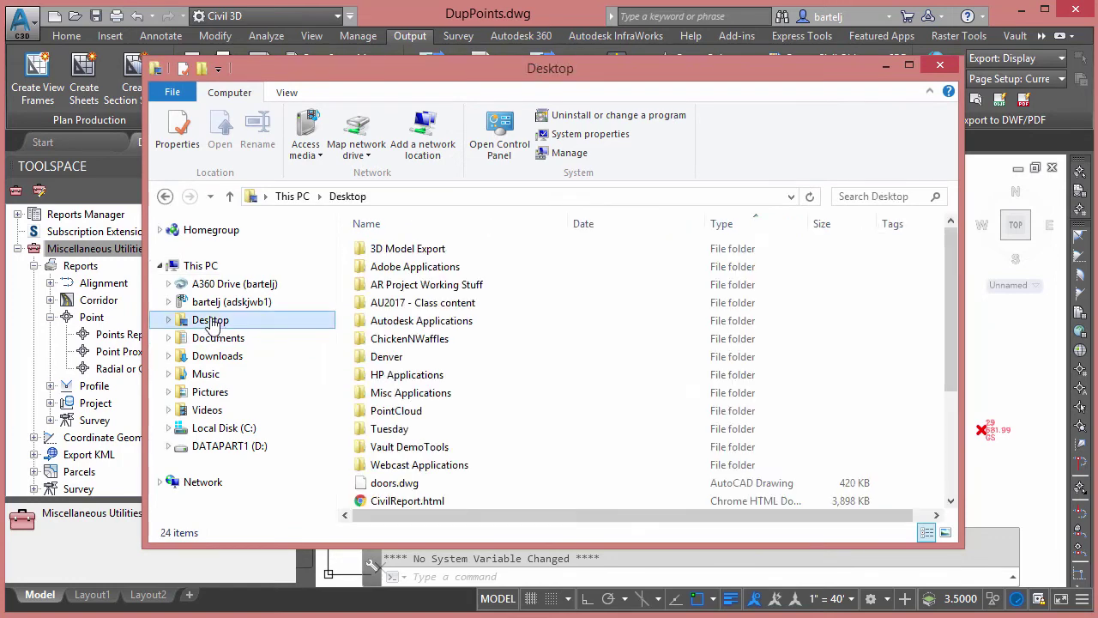
double_click(400, 430)
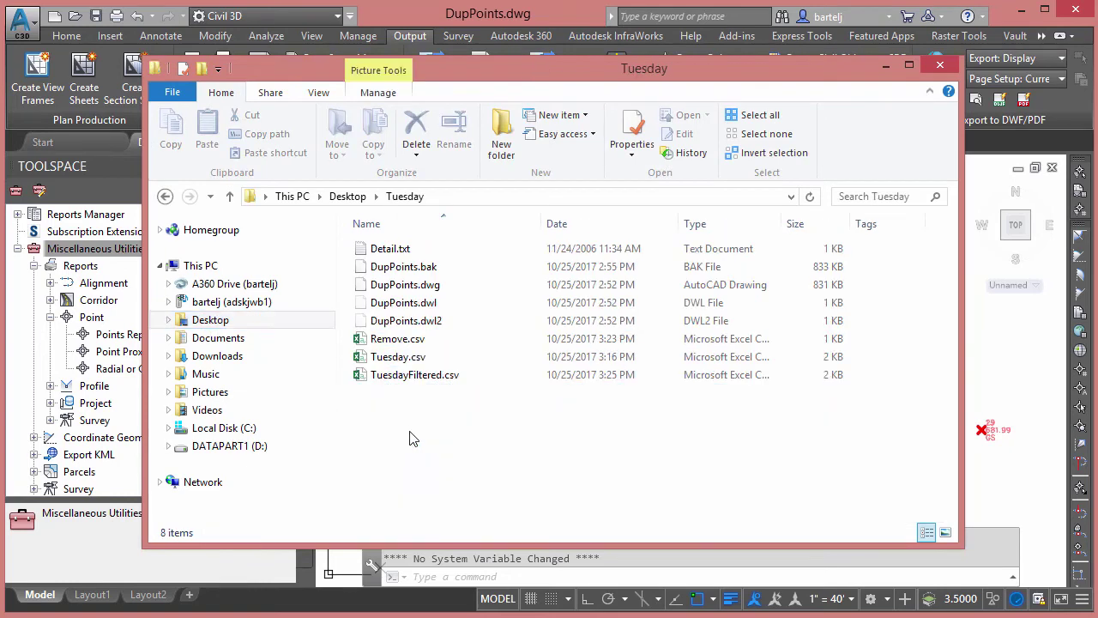
right_click(393, 343)
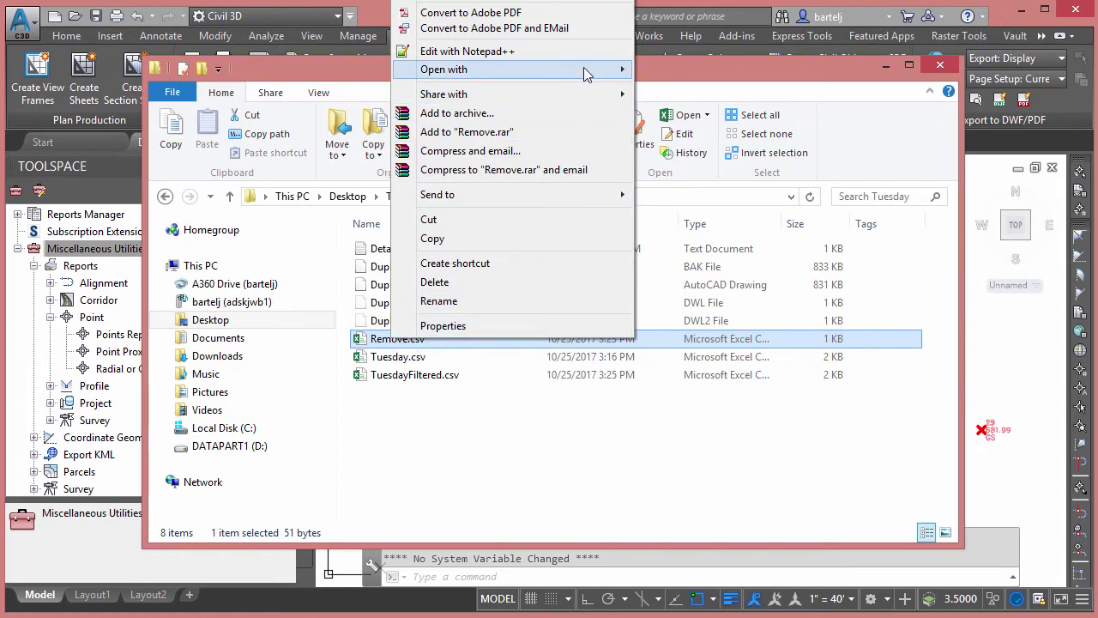
mouse_move(623, 74)
click(678, 88)
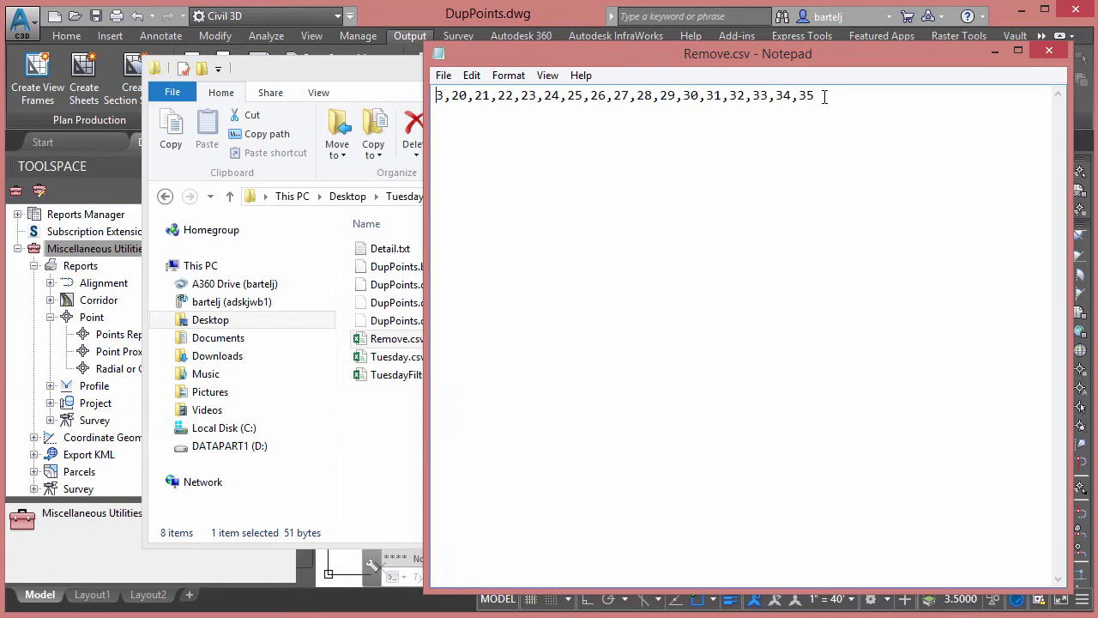
Copy the whole comma-separated point number list from Remove.csv, and close Notepad and the folder window.
drag(824, 96, 436, 84)
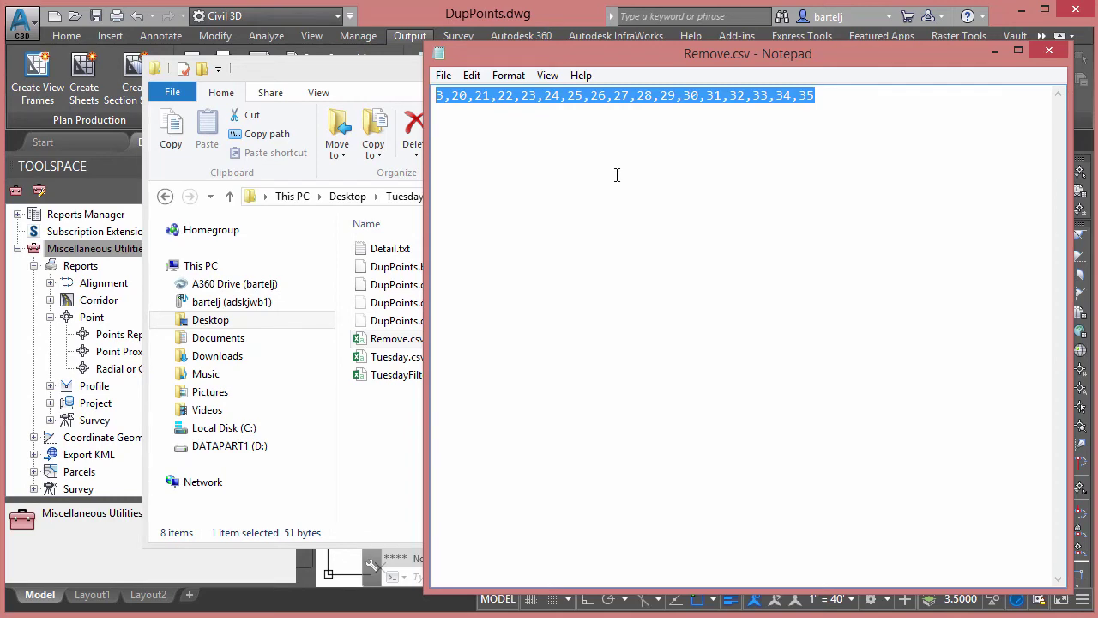
click(1049, 52)
click(940, 68)
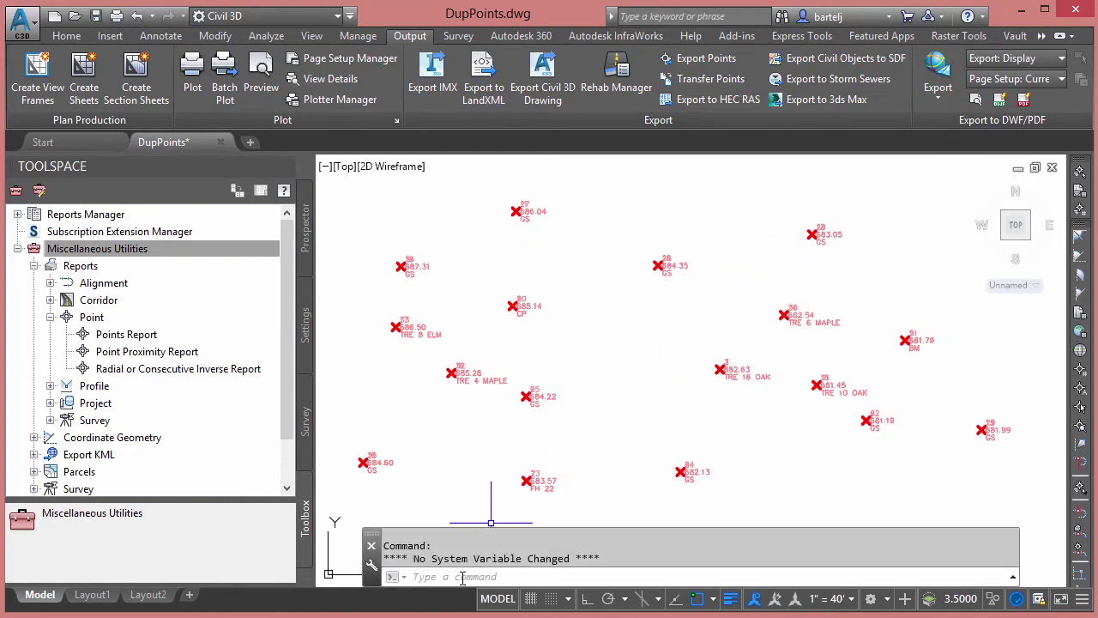
text(E)
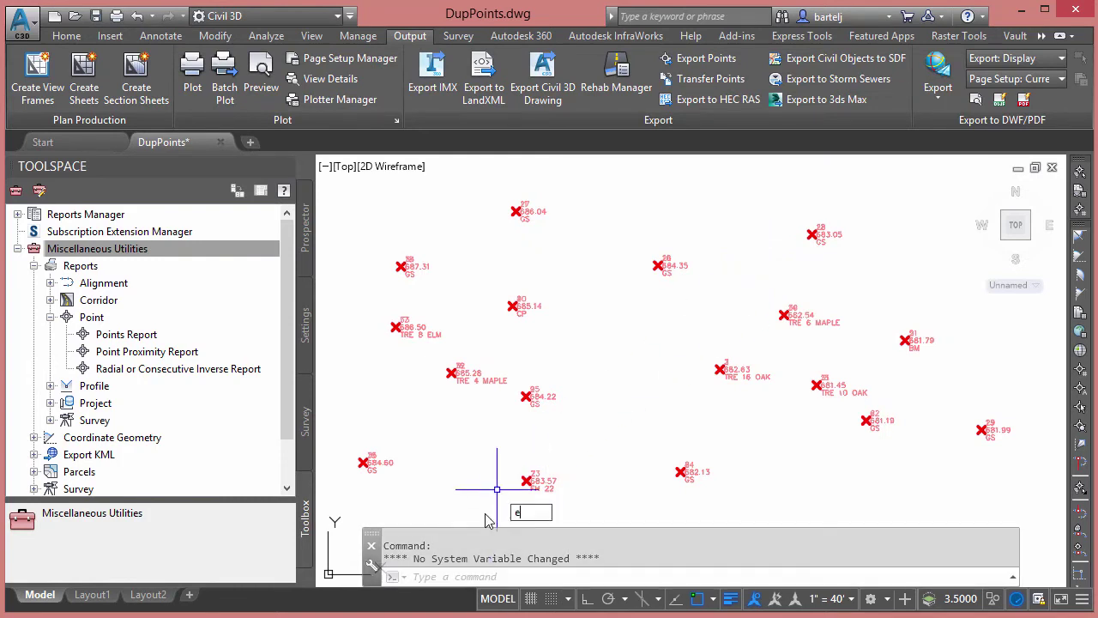
key(Return)
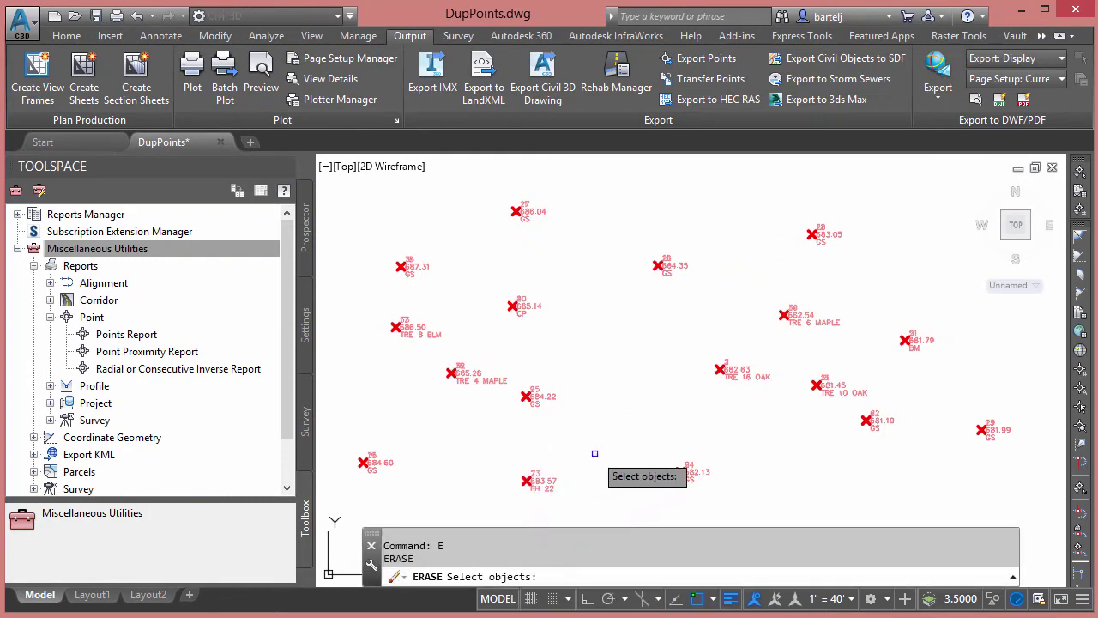
click(1080, 371)
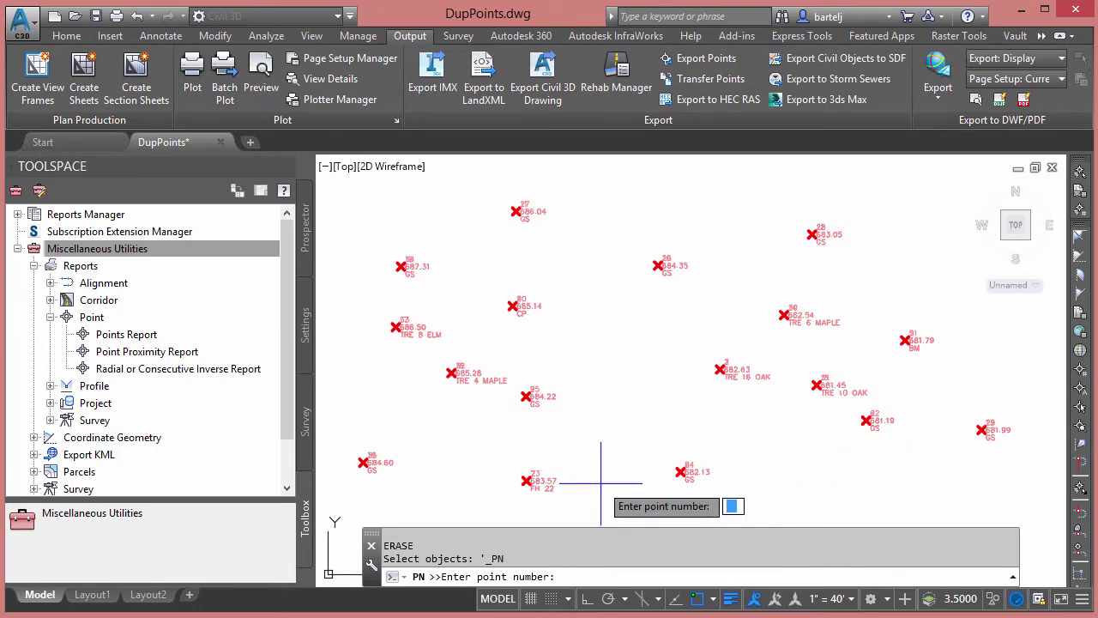
key(ctrl+v)
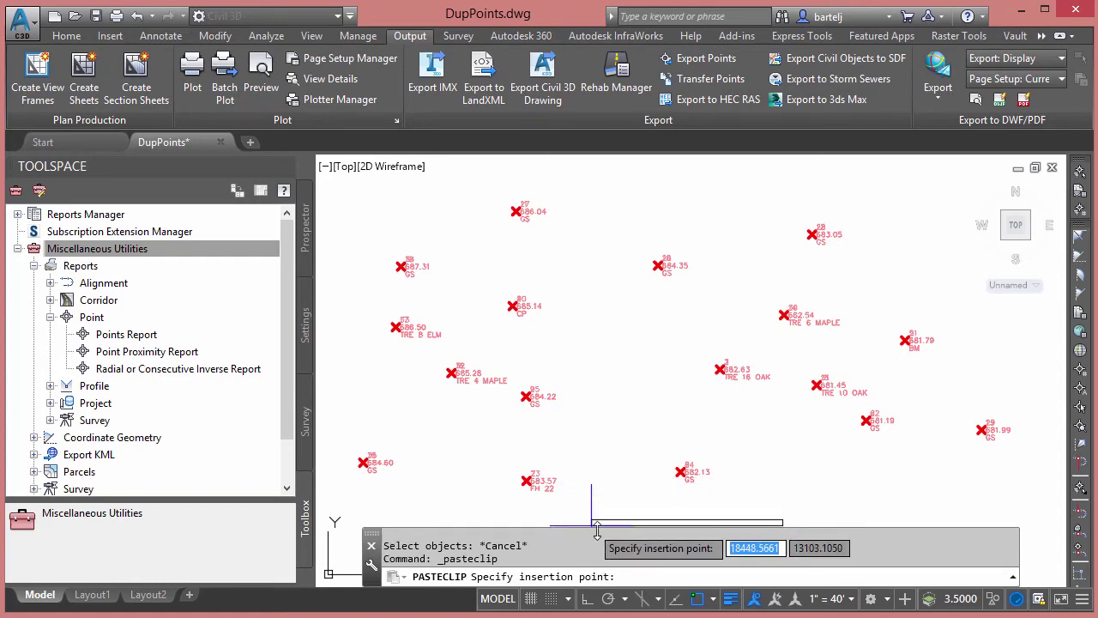
key(Escape)
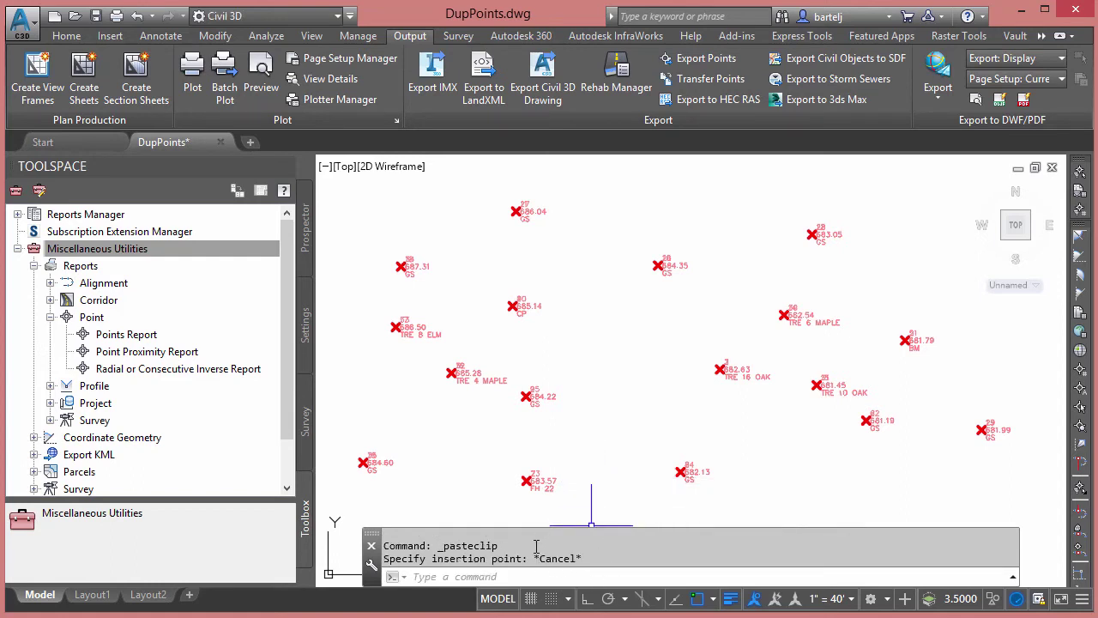
key(Escape)
Erase the duplicate points, selecting them by the point numbers 3,20,21,22,23,24,25,26,27,28,29,30,31,32,33,34,35.
text(e)
key(Return)
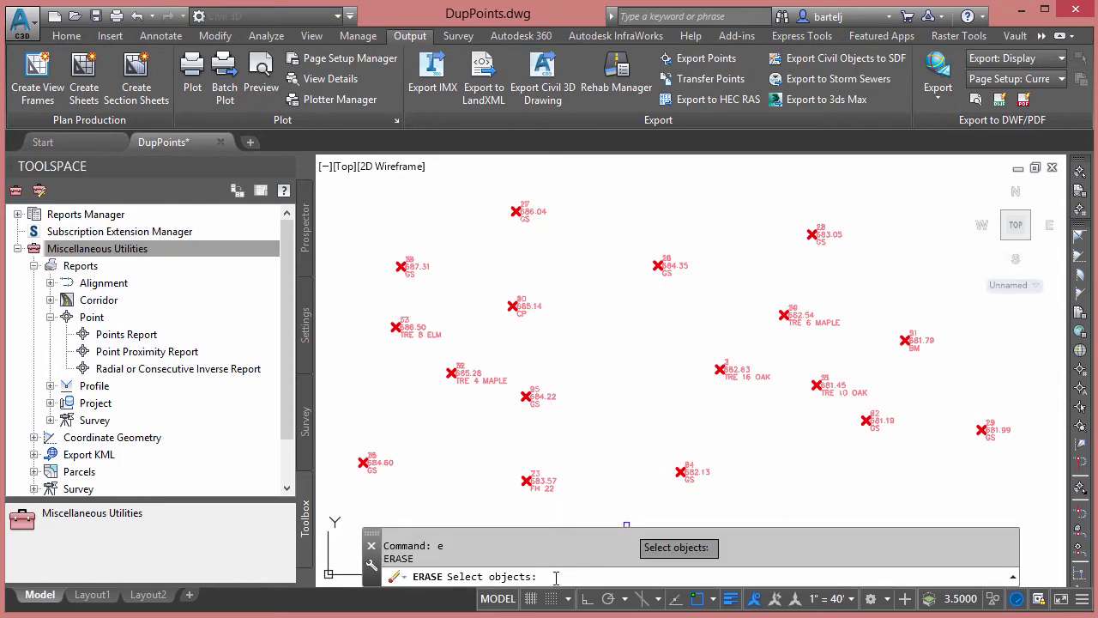
click(1083, 383)
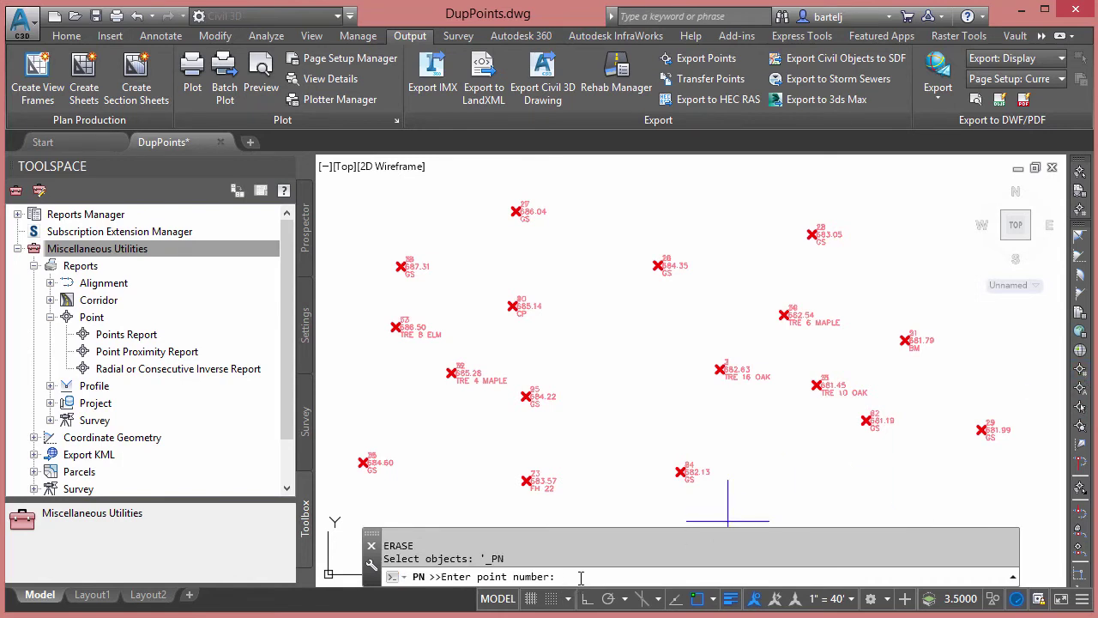
text(3,20,21,22,23,24,25,26,27,28,29,30,31,32,33,34,35)
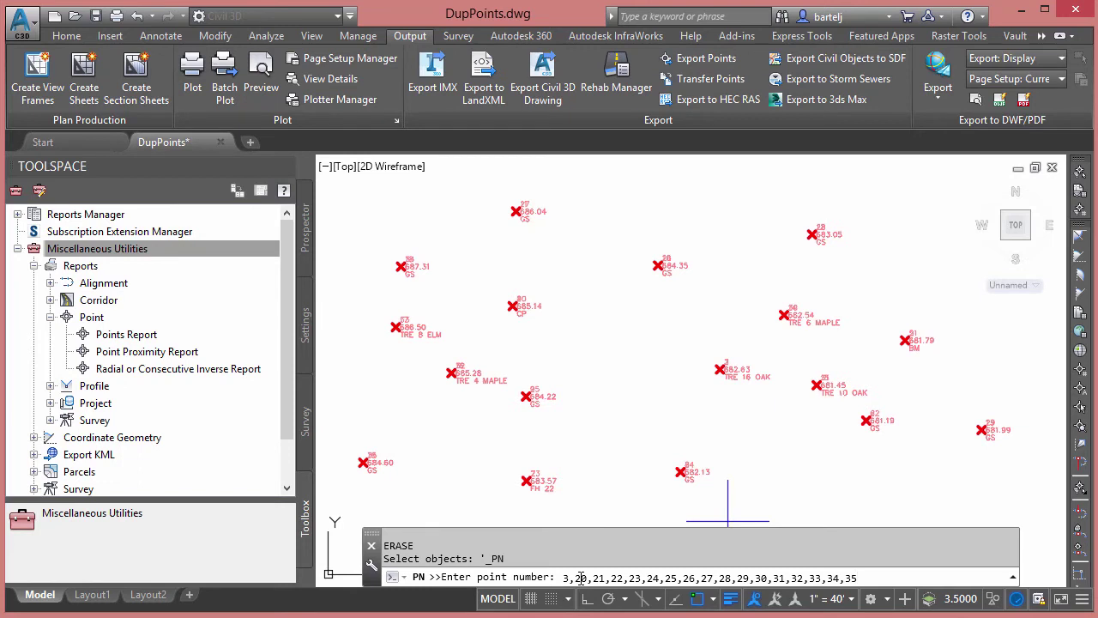
key(Return)
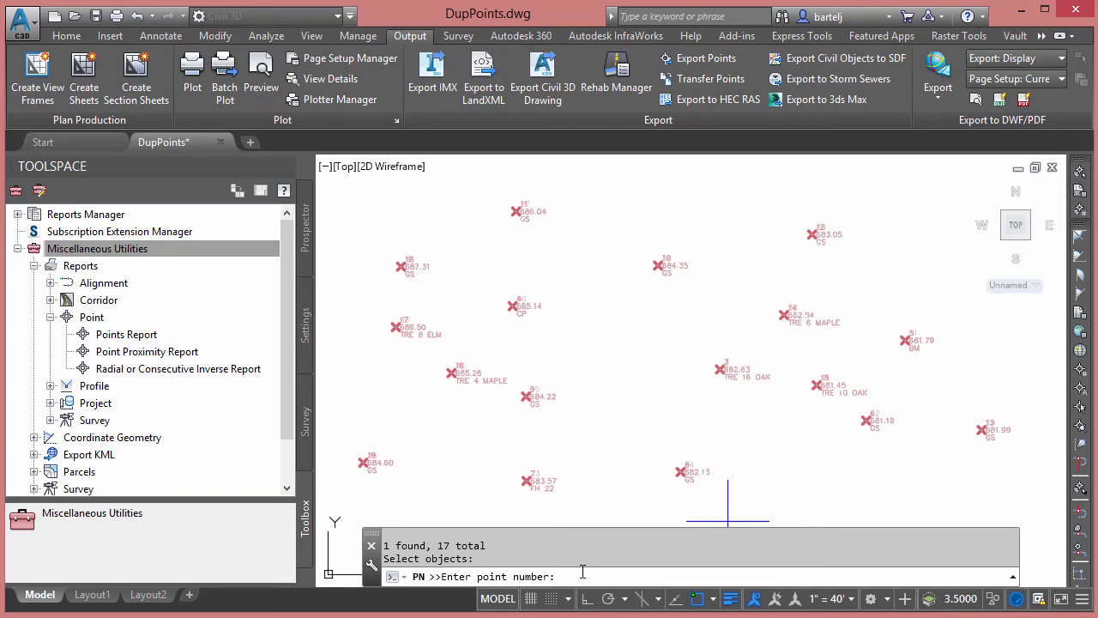
key(Return)
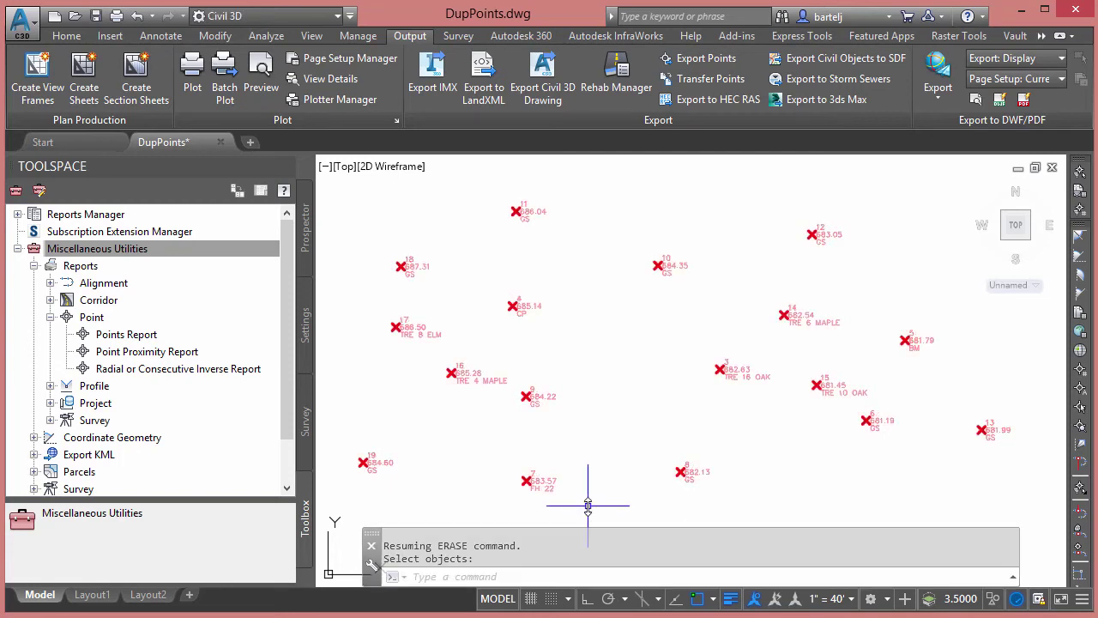
scroll(490, 310, up, 3)
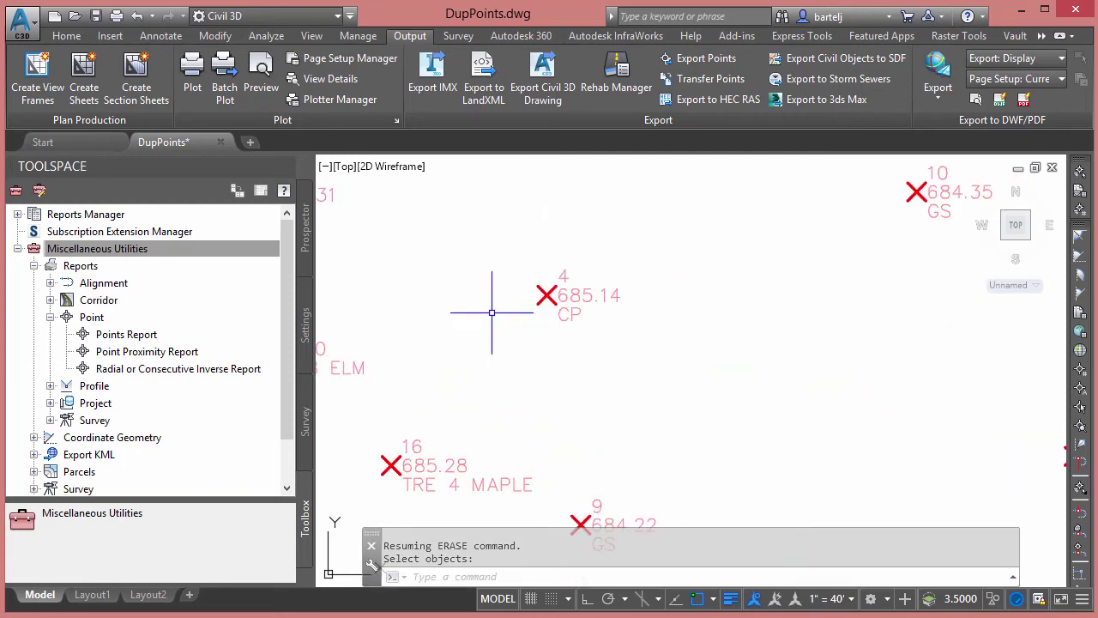
scroll(734, 459, down, 2)
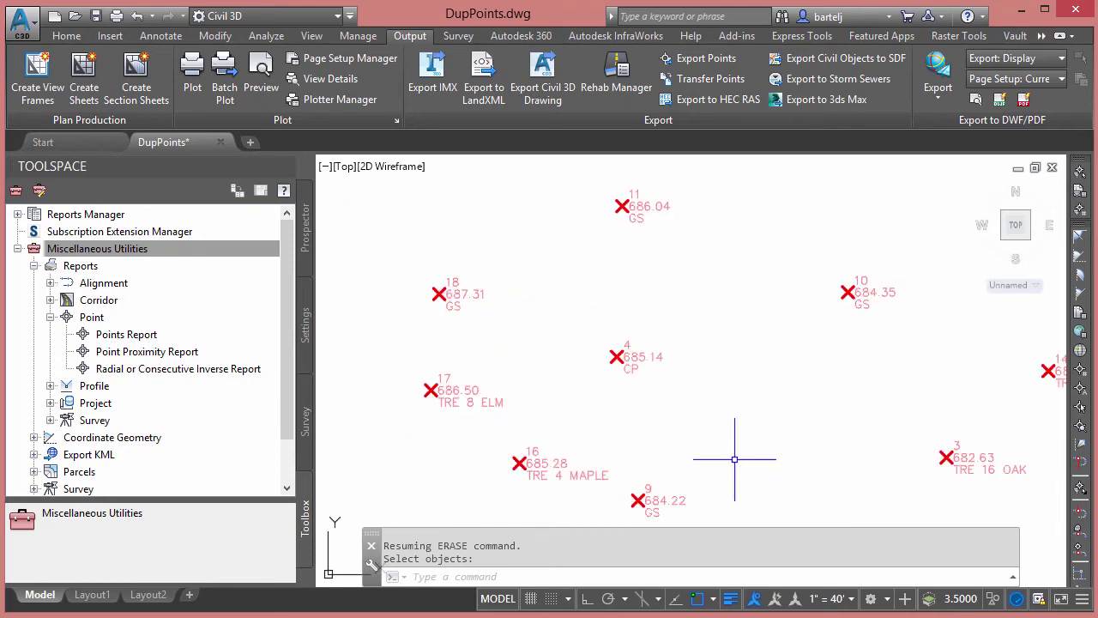
scroll(761, 444, down, 2)
mouse_move(761, 444)
middle_down()
mouse_move(706, 389)
mouse_move(638, 363)
middle_up()
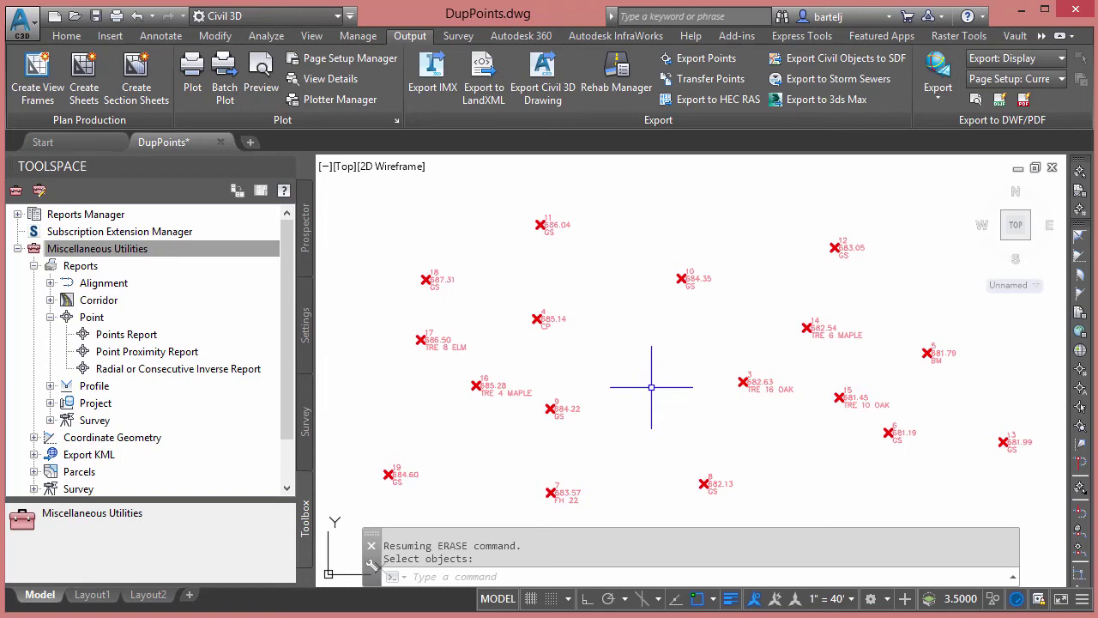
Undo the erase of the duplicate points and check the point labels in the drawing.
click(136, 19)
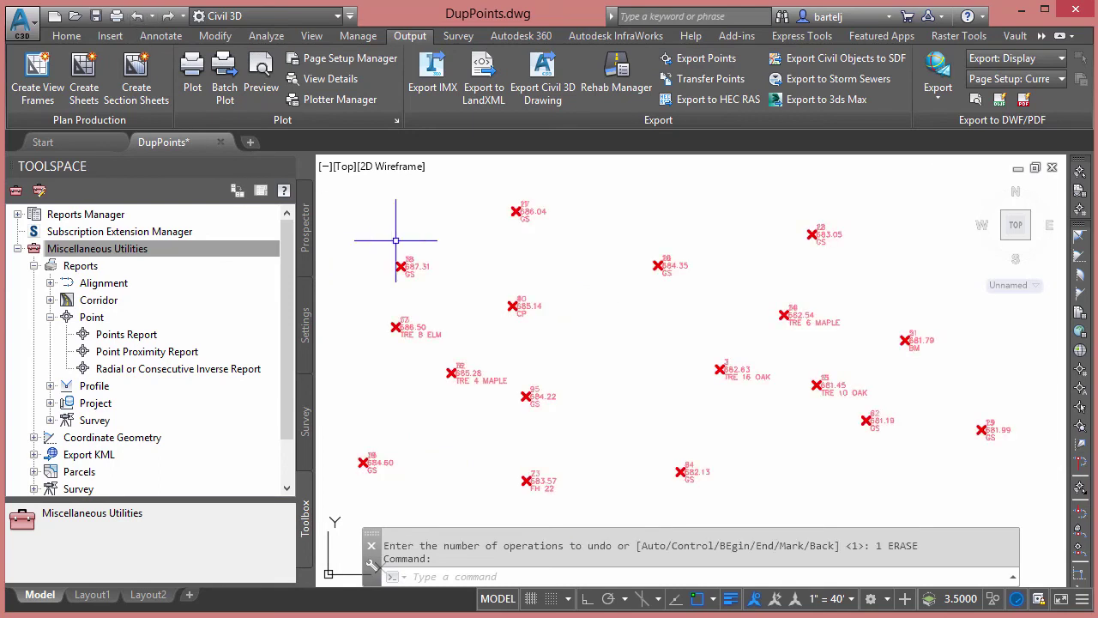
scroll(492, 303, up, 2)
scroll(493, 303, up, 3)
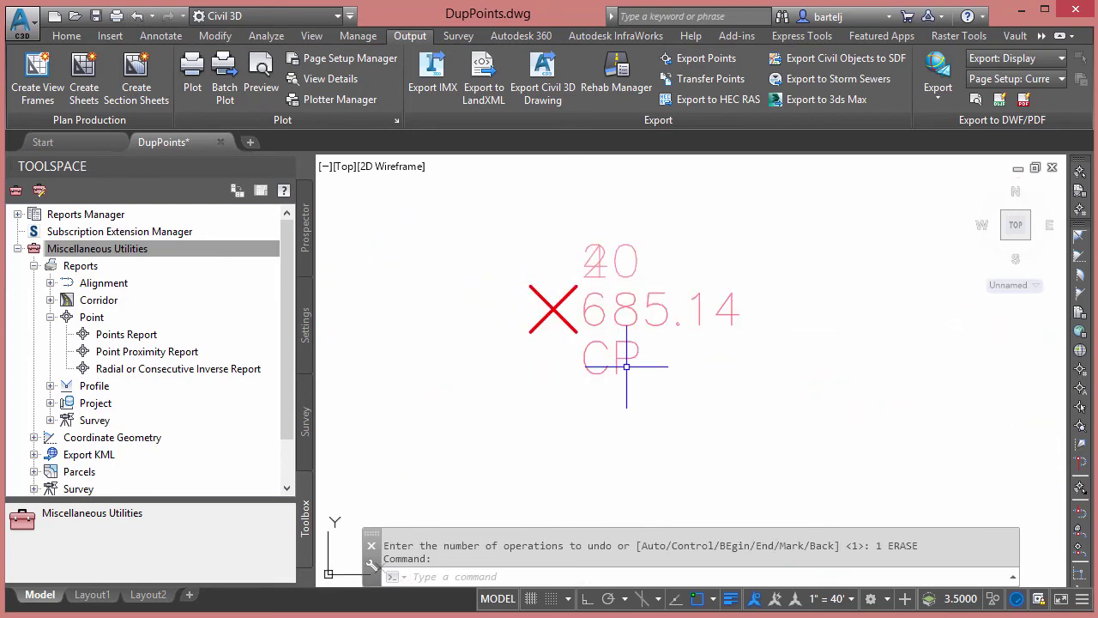
scroll(631, 395, down, 4)
mouse_move(672, 412)
middle_down()
mouse_move(613, 335)
mouse_move(589, 327)
mouse_move(583, 349)
middle_up()
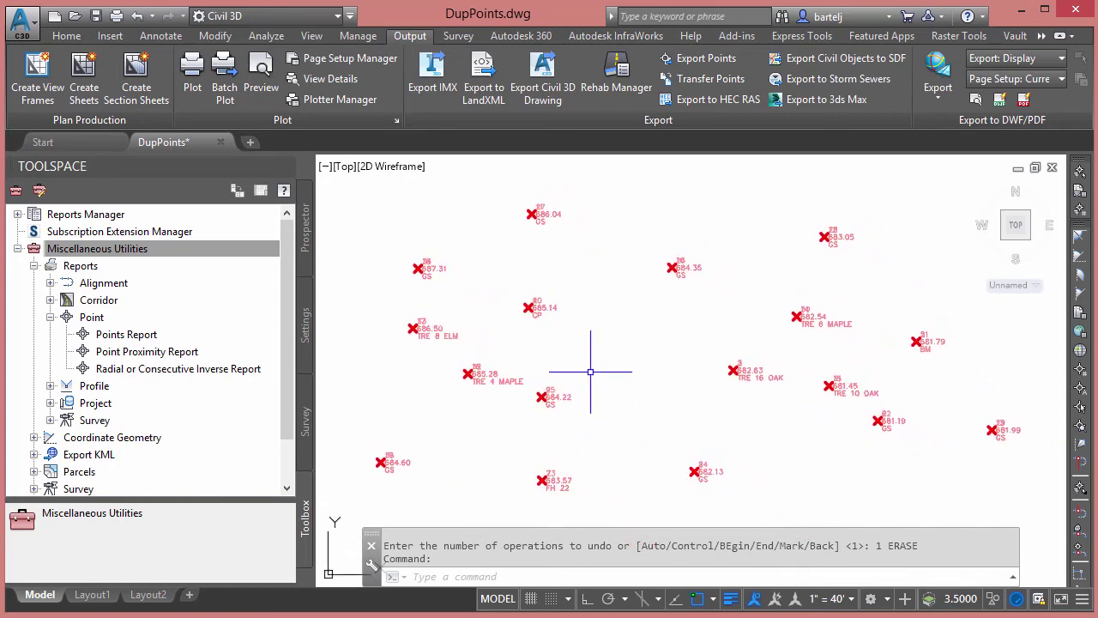
Start a new point group named Hidden, with both its point style and its point label style set to <none>.
click(307, 246)
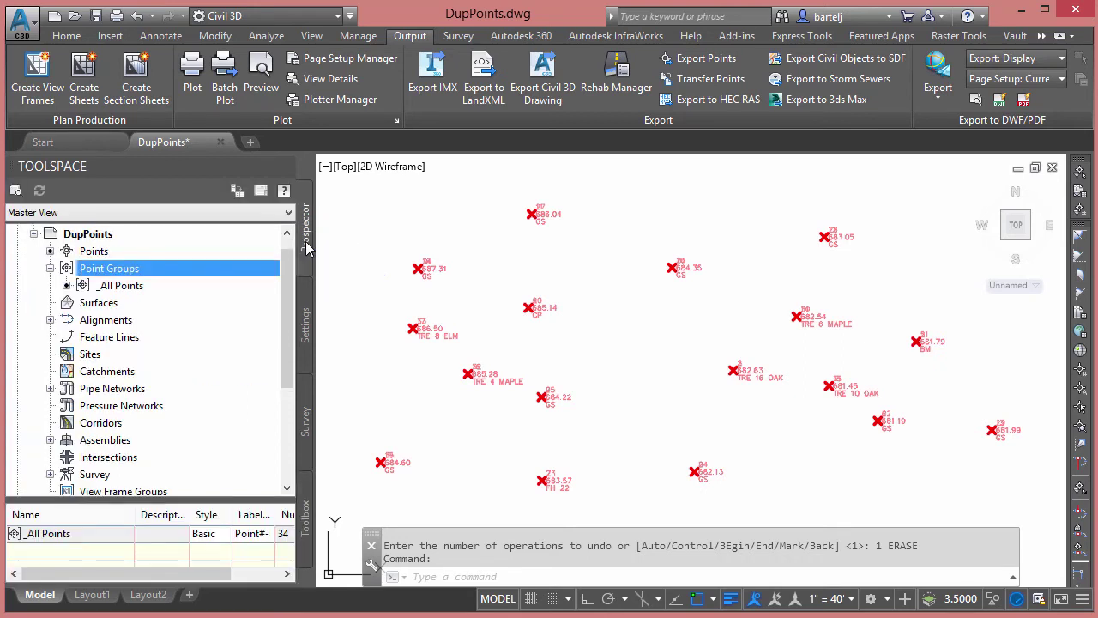
right_click(117, 272)
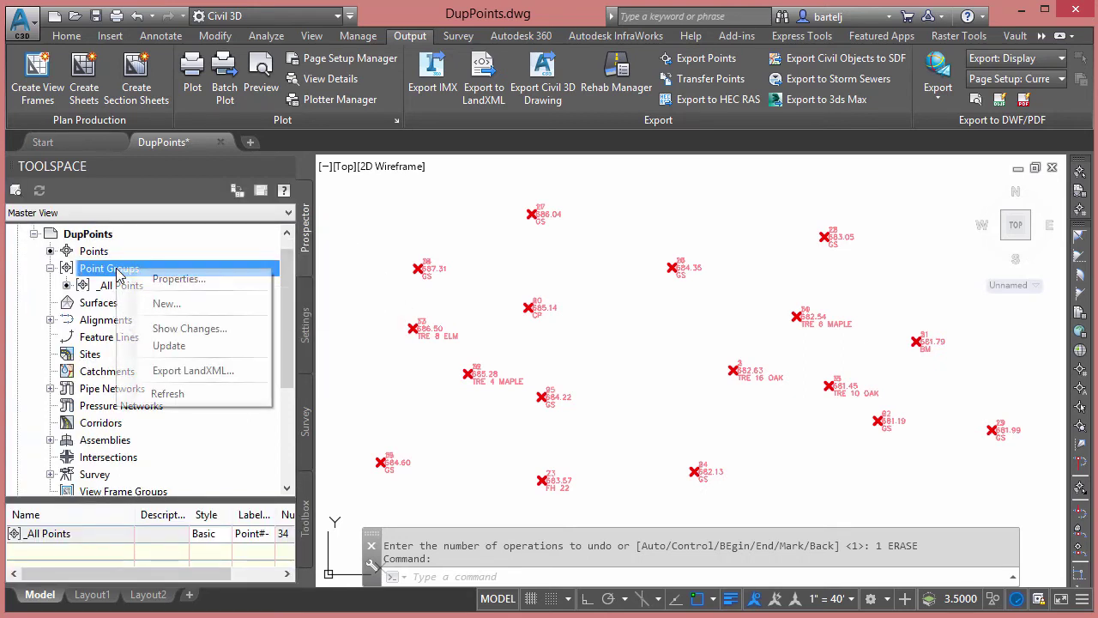
click(167, 304)
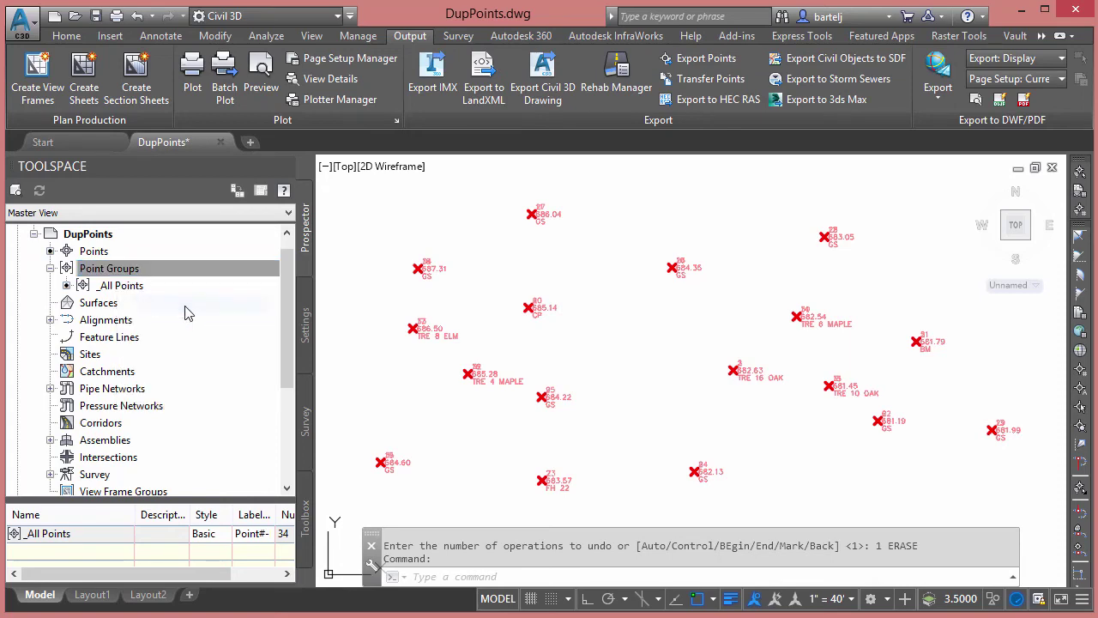
drag(397, 175, 300, 181)
text(Hidden)
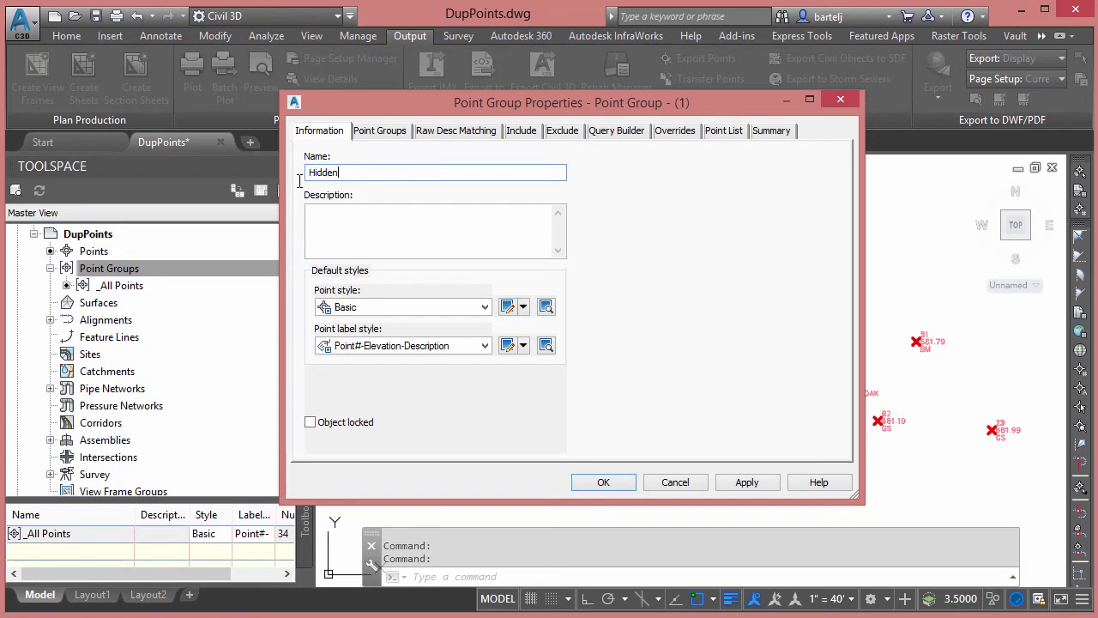
click(486, 308)
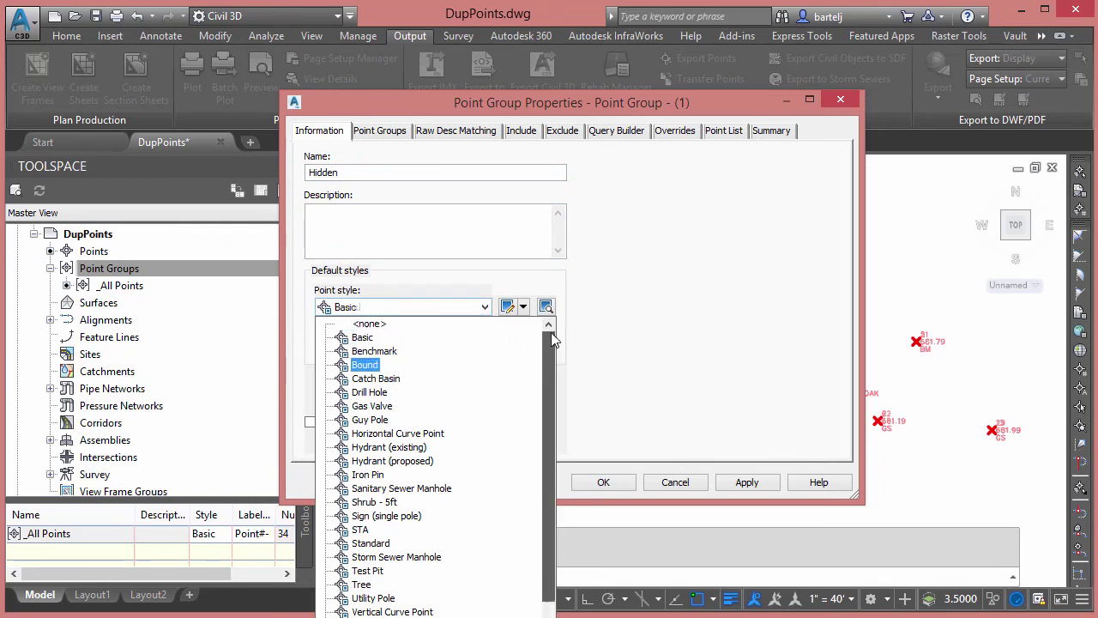
click(371, 323)
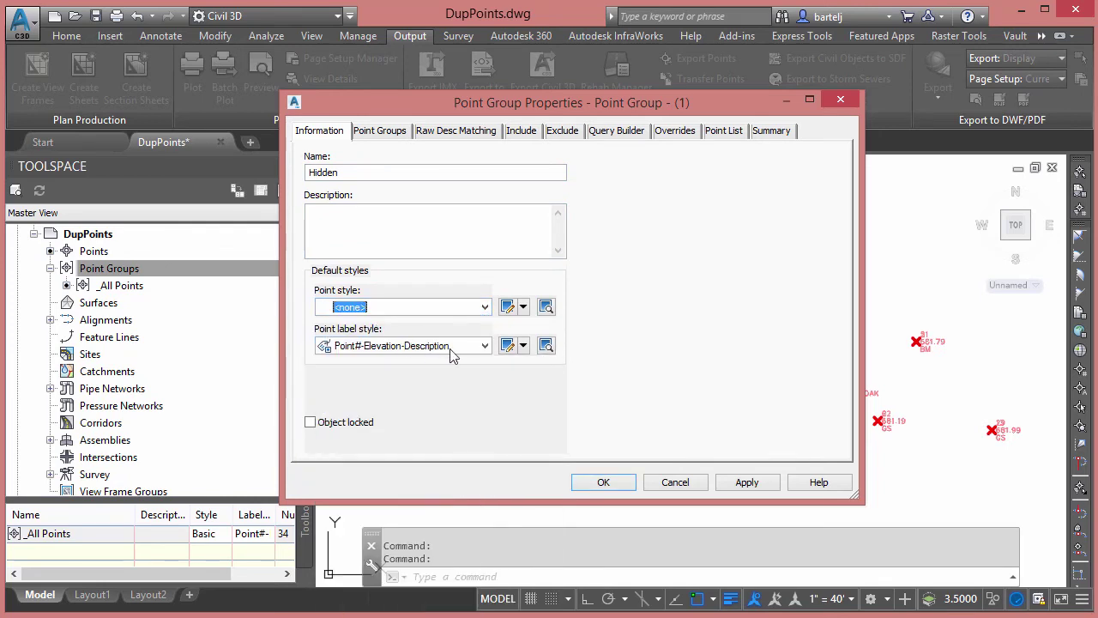
click(486, 347)
click(386, 360)
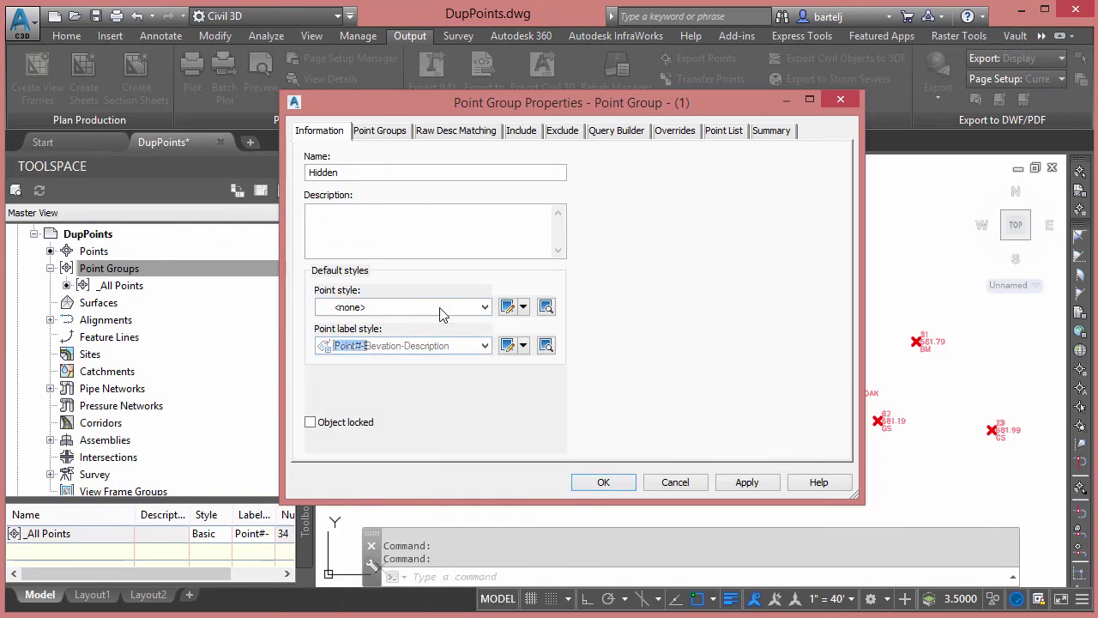
Include points with numbers matching 3,20,21,22,23,24,25,26,27,28,29,30,31,32,33,34,35 in the Hidden group, create it, and check the labels in the drawing.
click(521, 133)
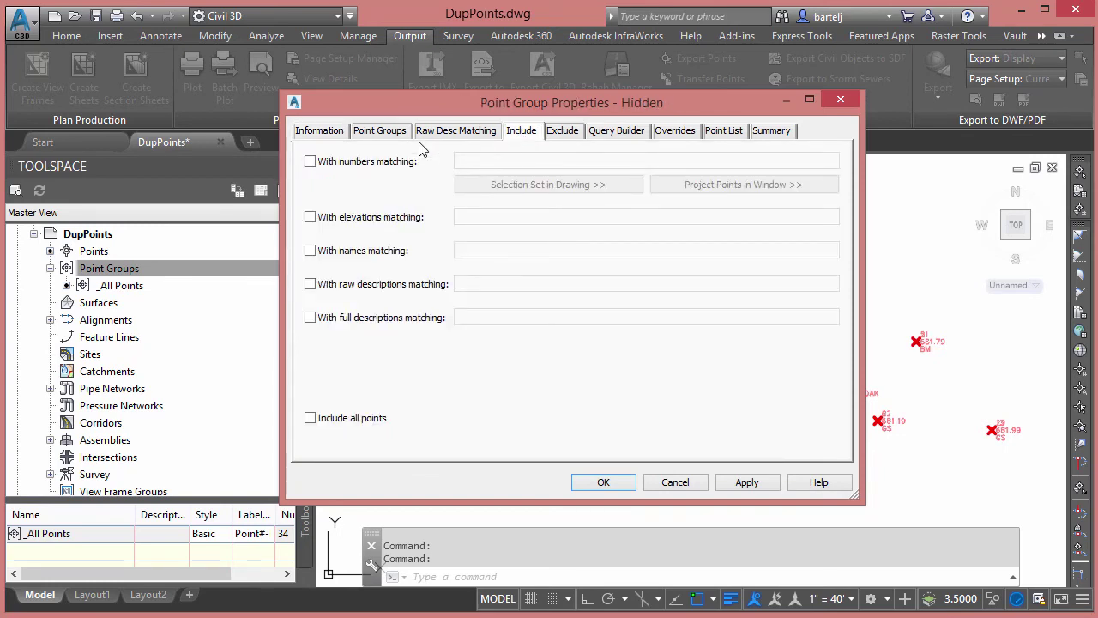
click(311, 162)
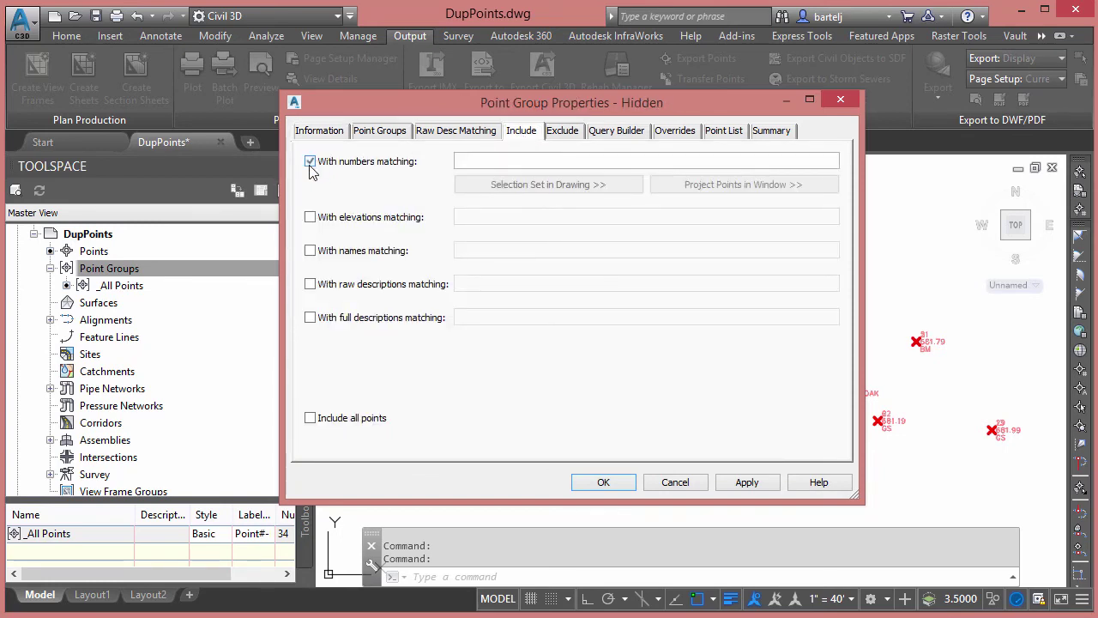
click(459, 161)
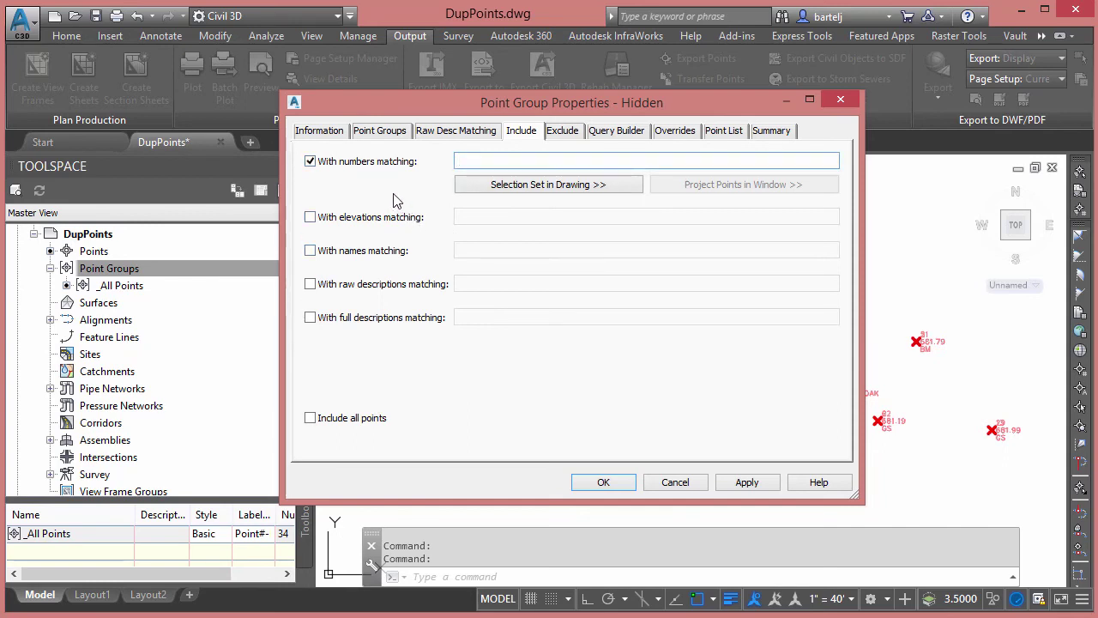
text(3,20,21,22,23,24,25,26,27,28,29,30,31,32,33,34,35)
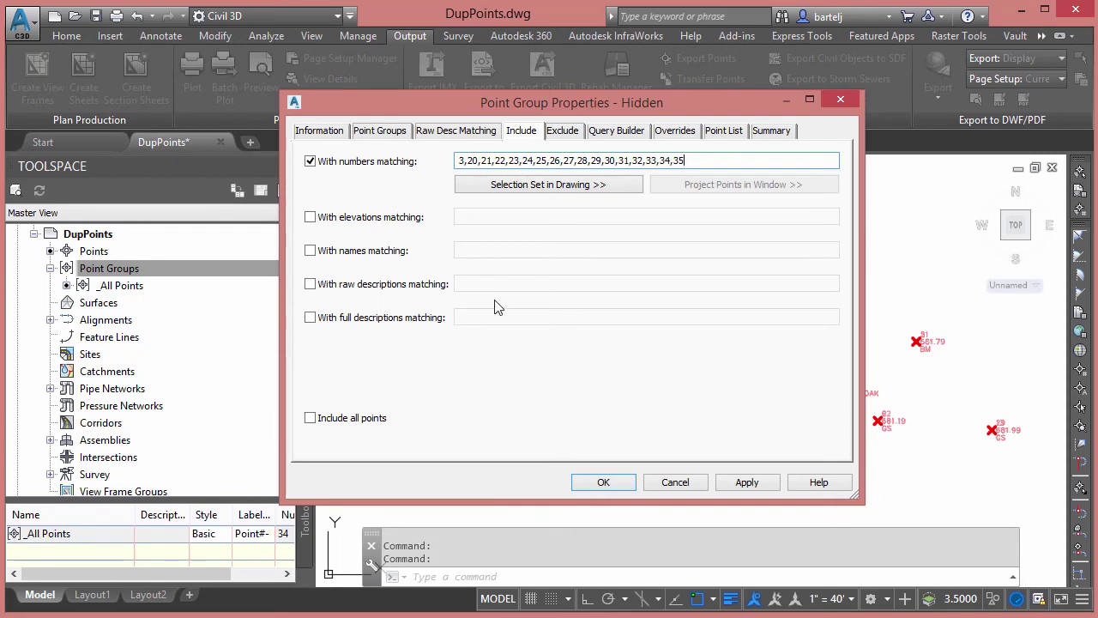
click(600, 483)
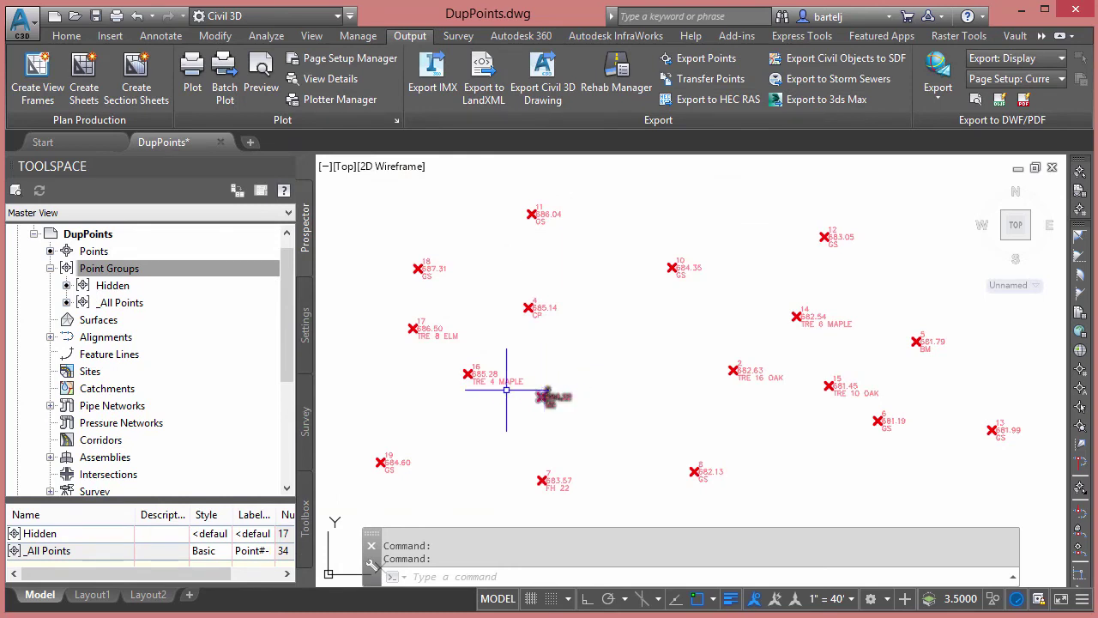
scroll(472, 386, up, 5)
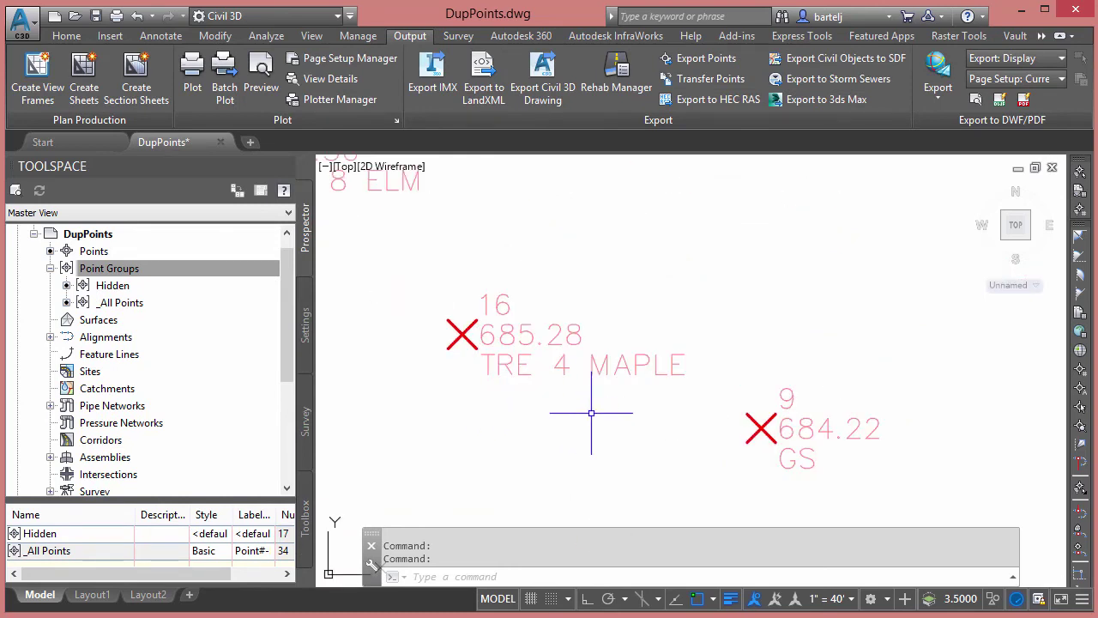
scroll(589, 409, down, 6)
middle_drag(674, 396, 596, 361)
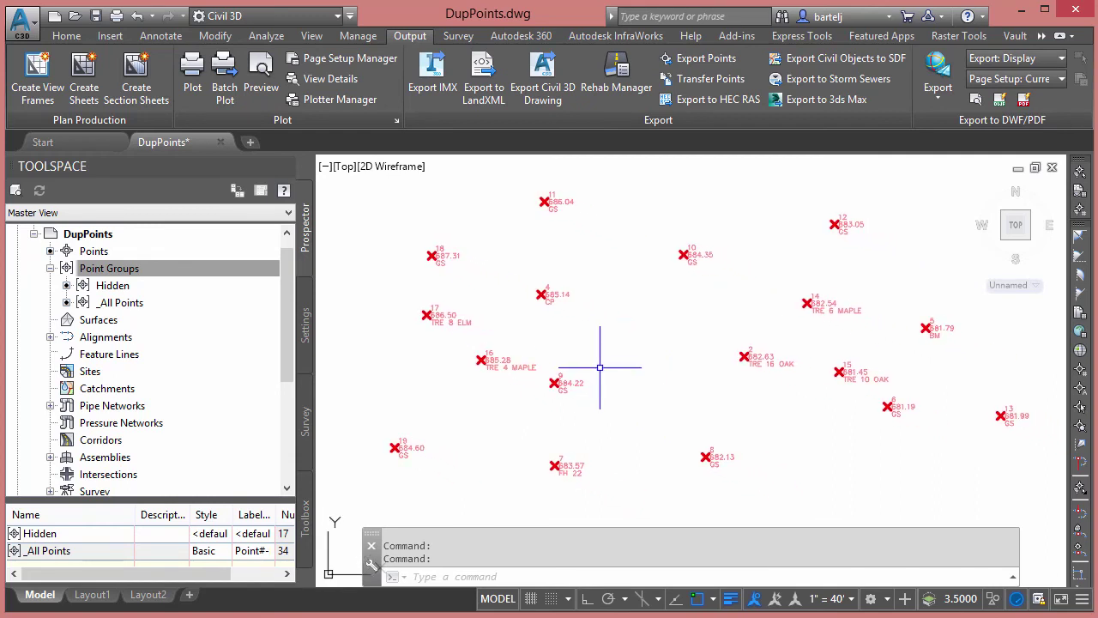